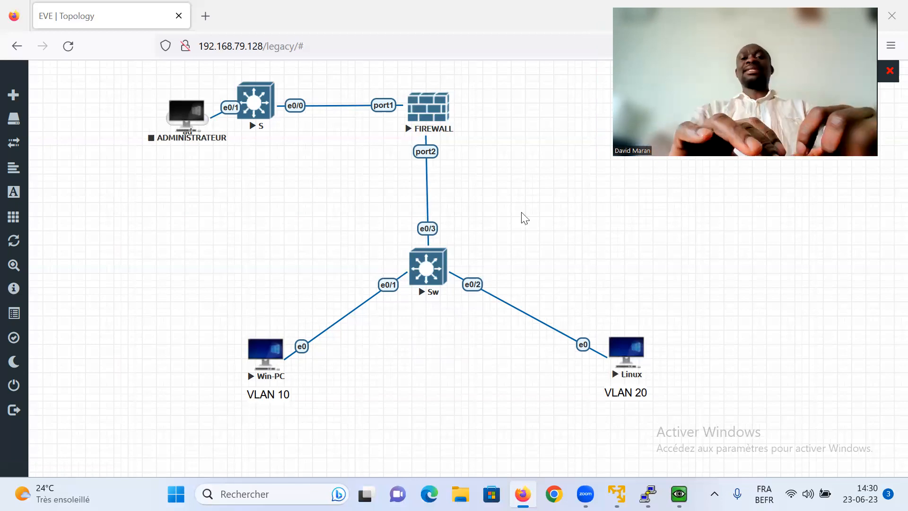
- Log in to the FortiGate console in PuTTY as admin
{"action": "mouse_move", "coordinate": [648, 494]}
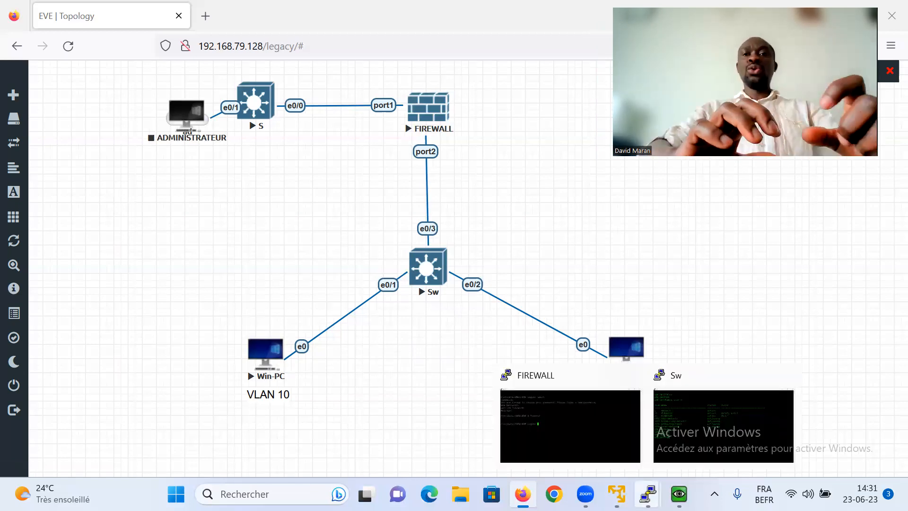
{"action": "left_click", "coordinate": [579, 404]}
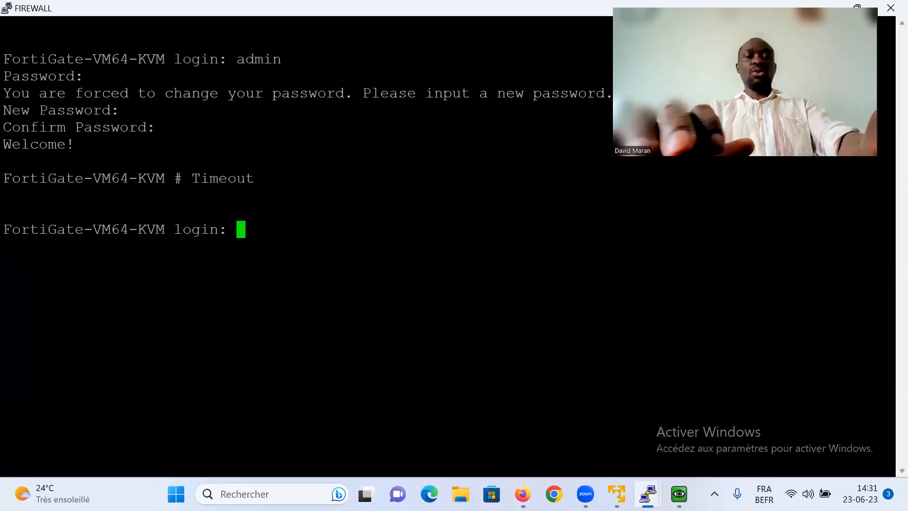
{"action": "type", "text": "admin"}
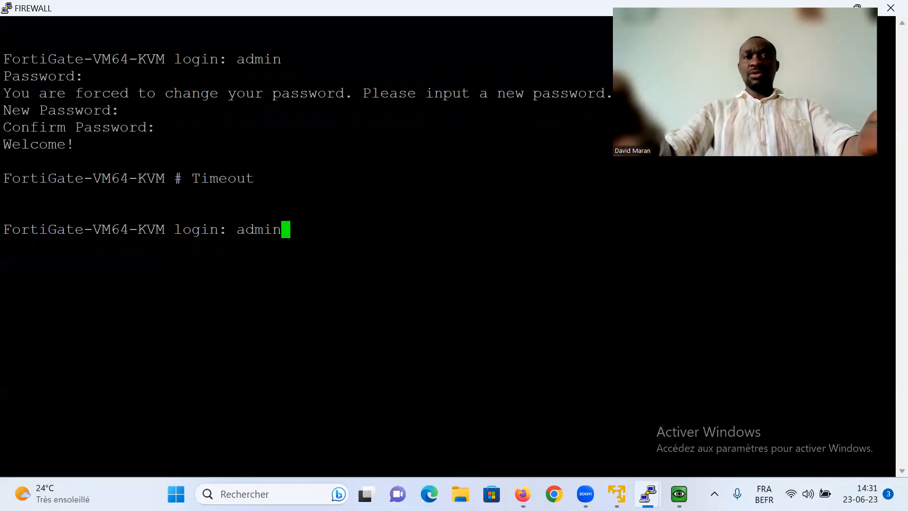
{"action": "key", "text": "Return"}
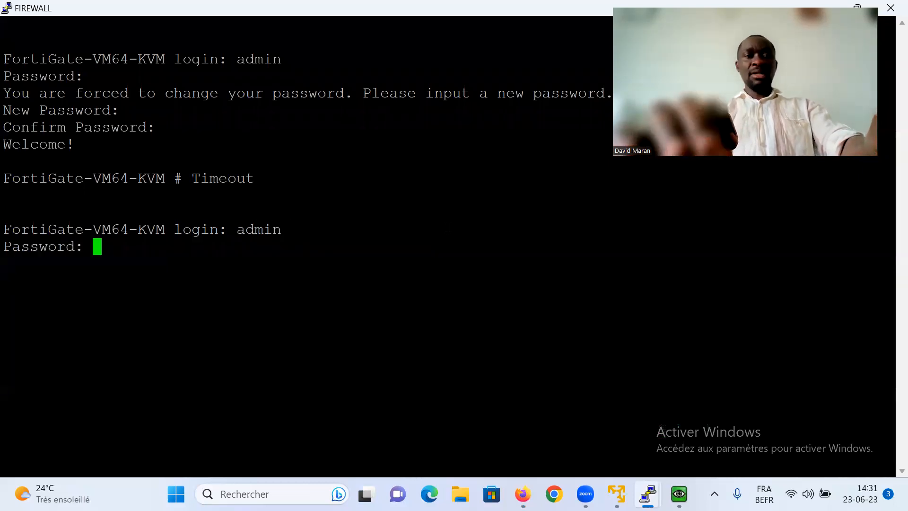
{"action": "key", "text": "Return"}
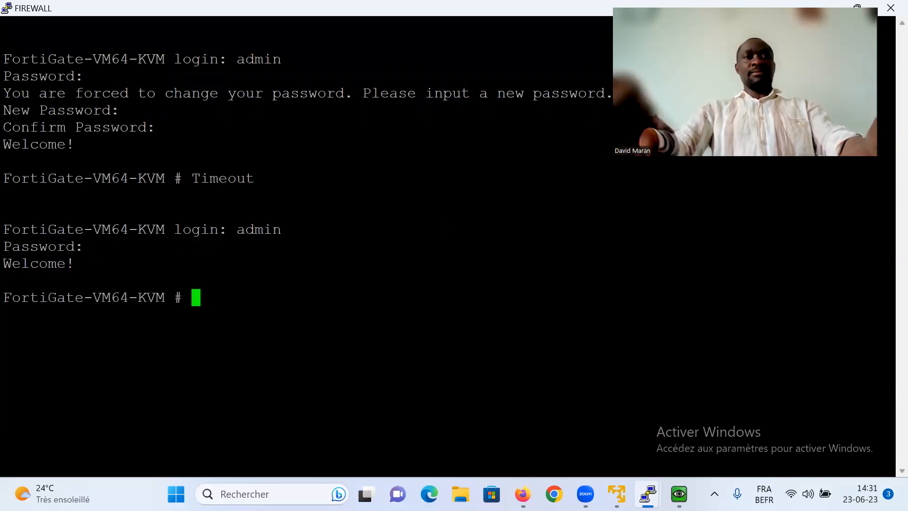
- Run 'show system interface' and copy port1's DHCP address 192.168.79.140
{"action": "type", "text": "shox"}
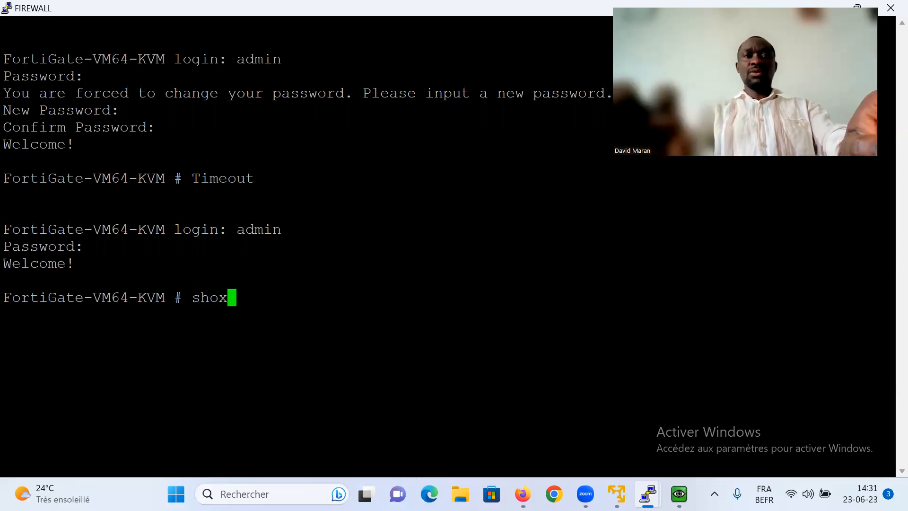
{"action": "key", "text": "BackSpace"}
{"action": "type", "text": "w system "}
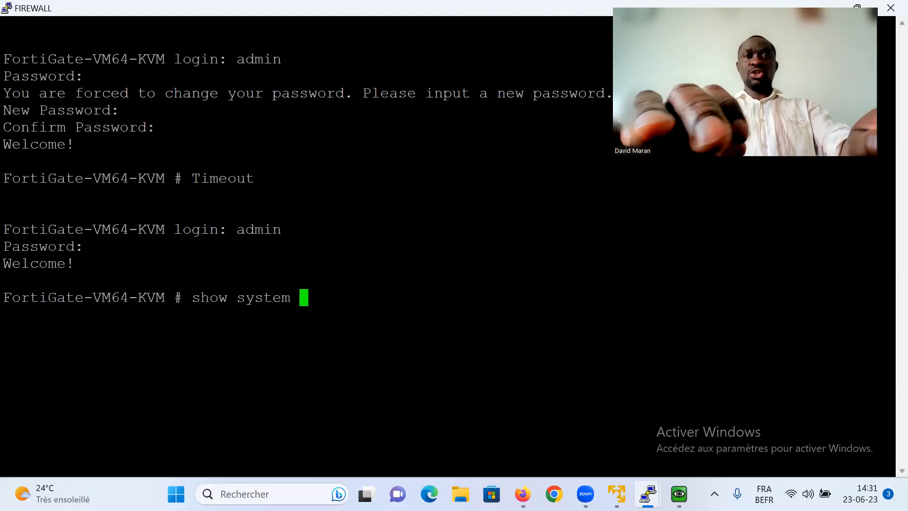
{"action": "type", "text": "interface"}
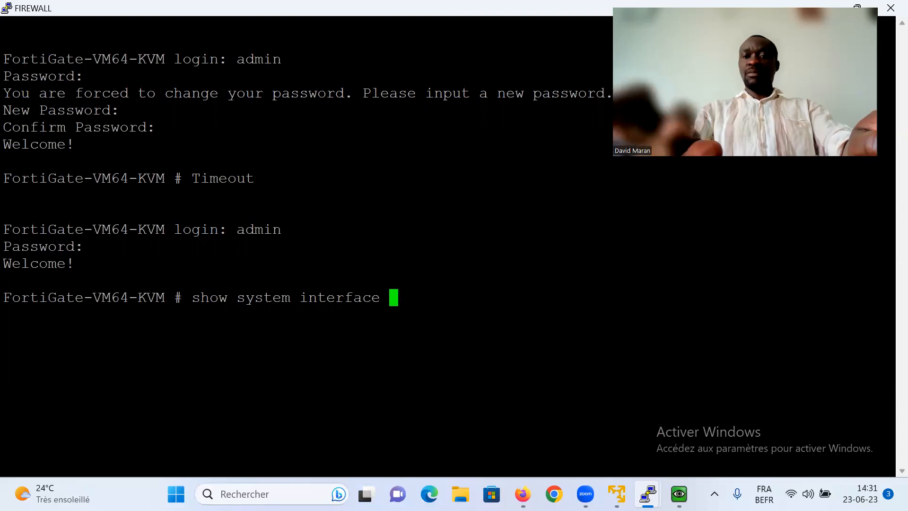
{"action": "key", "text": "question"}
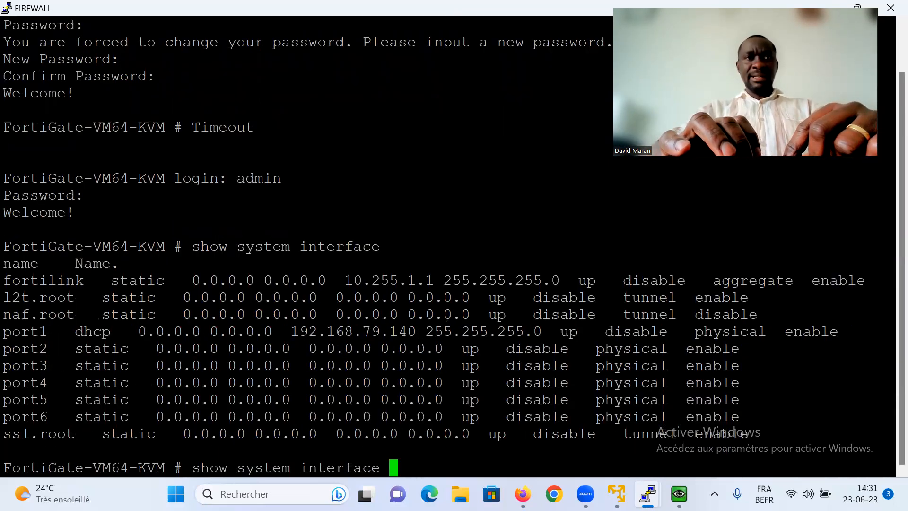
{"action": "left_click_drag", "start_coordinate": [424, 331], "coordinate": [300, 331]}
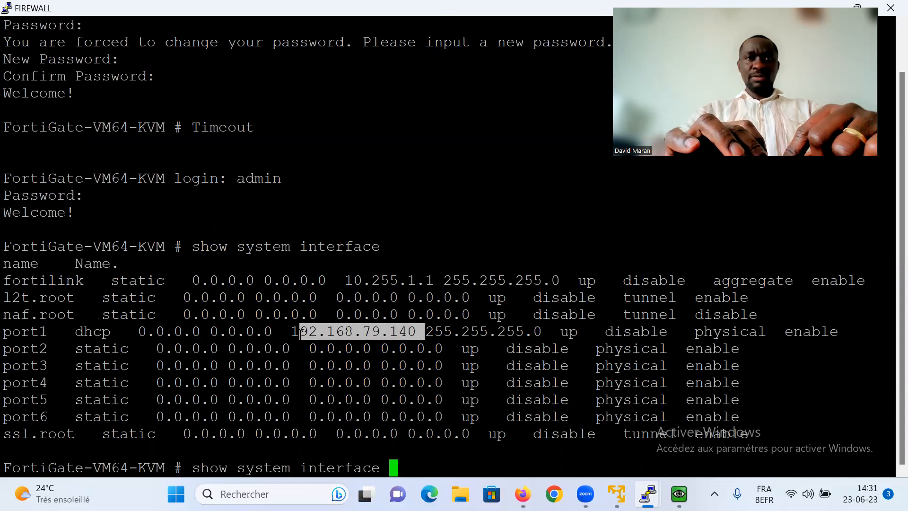
{"action": "left_click", "coordinate": [418, 331]}
{"action": "left_click_drag", "start_coordinate": [416, 331], "coordinate": [290, 331]}
{"action": "key", "text": "ctrl+c"}
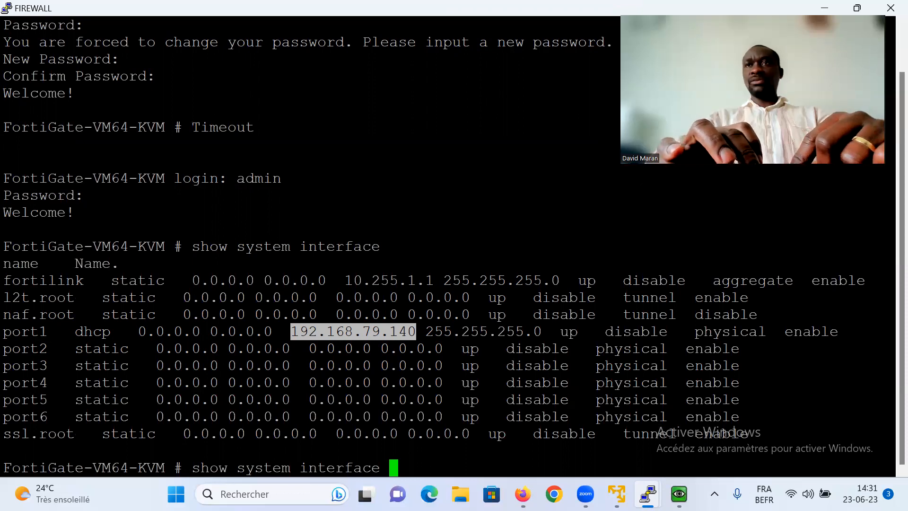
- Open a new Firefox tab at the firewall address 192.168.79.140
{"action": "left_click", "coordinate": [823, 11]}
{"action": "key", "text": "ctrl+t"}
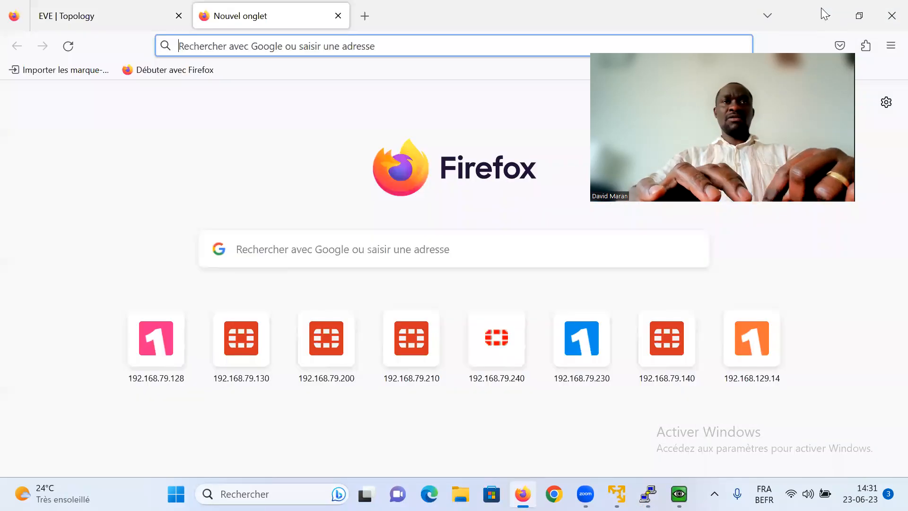
{"action": "key", "text": "ctrl+v"}
{"action": "key", "text": "Return"}
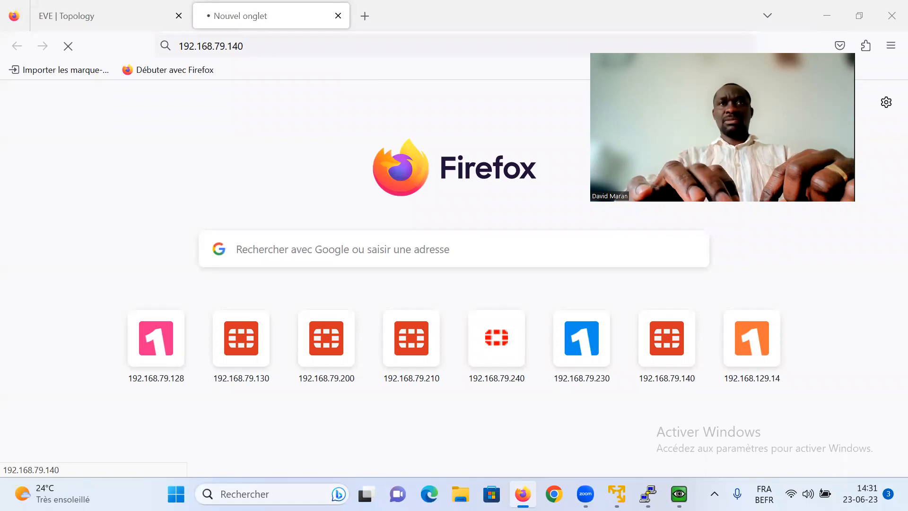
- Nudge the FIREWALL node higher in the EVE topology, then bring the FortiGate console back
{"action": "left_click", "coordinate": [110, 15]}
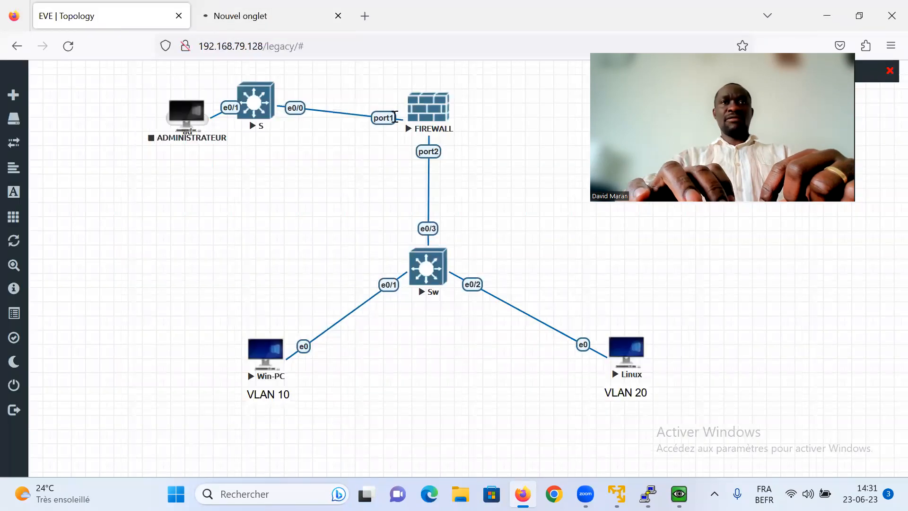
{"action": "left_click_drag", "start_coordinate": [423, 122], "coordinate": [421, 111]}
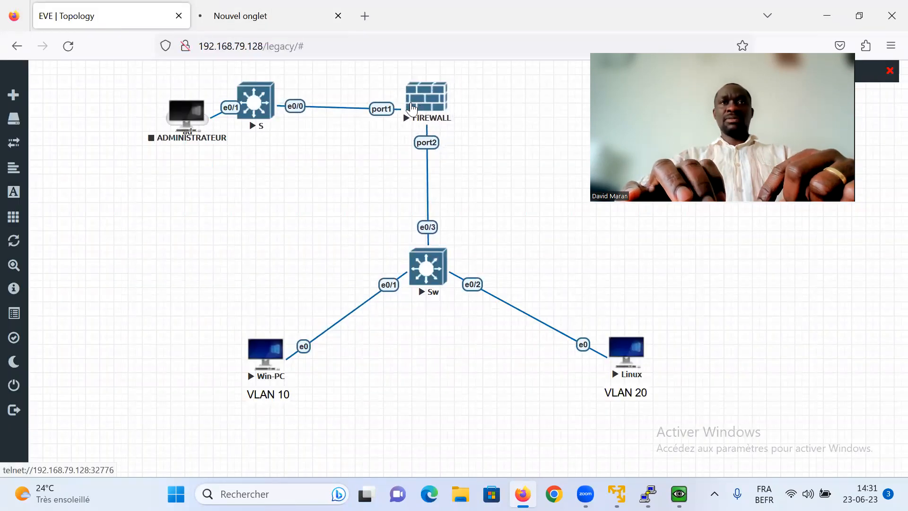
{"action": "left_click", "coordinate": [269, 21]}
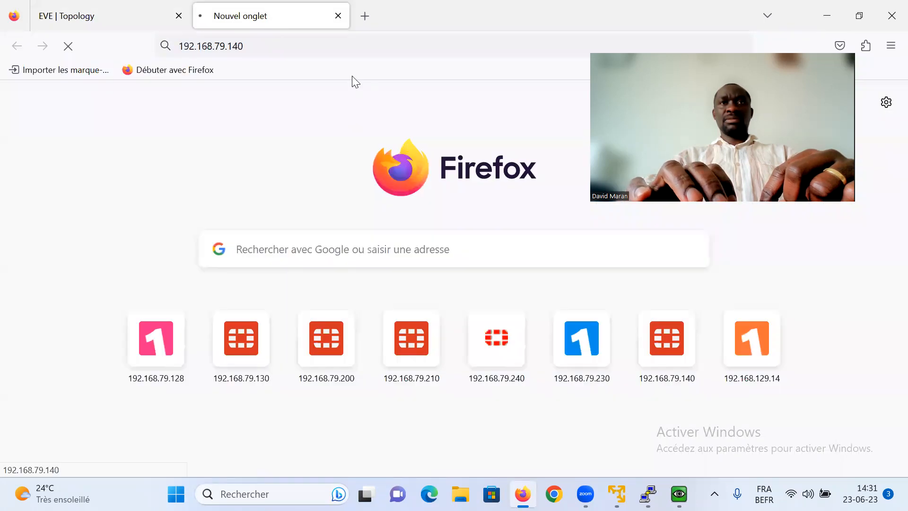
{"action": "left_click", "coordinate": [155, 22]}
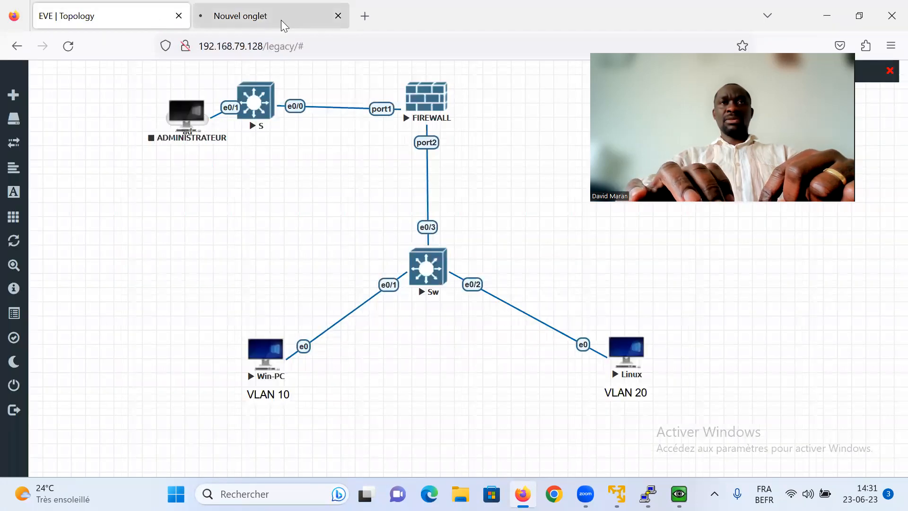
{"action": "left_click", "coordinate": [281, 21]}
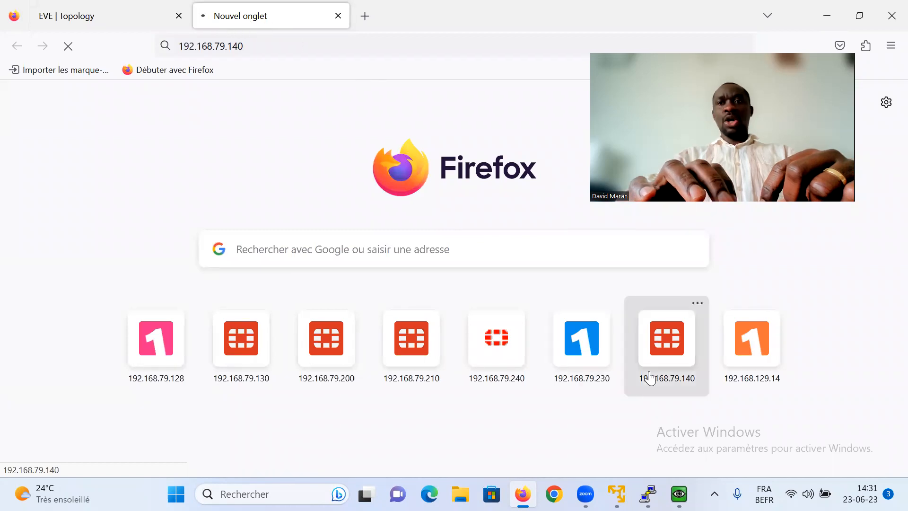
{"action": "mouse_move", "coordinate": [648, 493]}
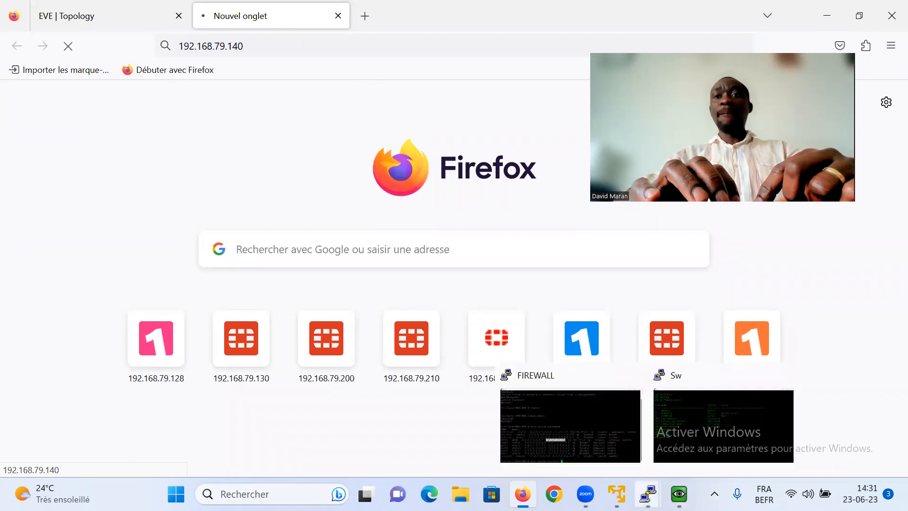
{"action": "left_click", "coordinate": [602, 440]}
- Enter the FortiGate 'config system interface' mode
{"action": "key", "text": "BackSpace"}
{"action": "key", "text": "BackSpace"}
{"action": "key", "text": "BackSpace"}
{"action": "key", "text": "BackSpace"}
{"action": "key", "text": "BackSpace"}
{"action": "key", "text": "BackSpace"}
{"action": "key", "text": "BackSpace"}
{"action": "key", "text": "BackSpace"}
{"action": "key", "text": "BackSpace"}
{"action": "key", "text": "BackSpace"}
{"action": "key", "text": "BackSpace"}
{"action": "key", "text": "BackSpace"}
{"action": "key", "text": "BackSpace"}
{"action": "key", "text": "BackSpace"}
{"action": "key", "text": "BackSpace"}
{"action": "key", "text": "BackSpace"}
{"action": "key", "text": "BackSpace"}
{"action": "key", "text": "BackSpace"}
{"action": "key", "text": "BackSpace"}
{"action": "key", "text": "BackSpace"}
{"action": "type", "text": "confif sy"}
{"action": "key", "text": "Tab"}
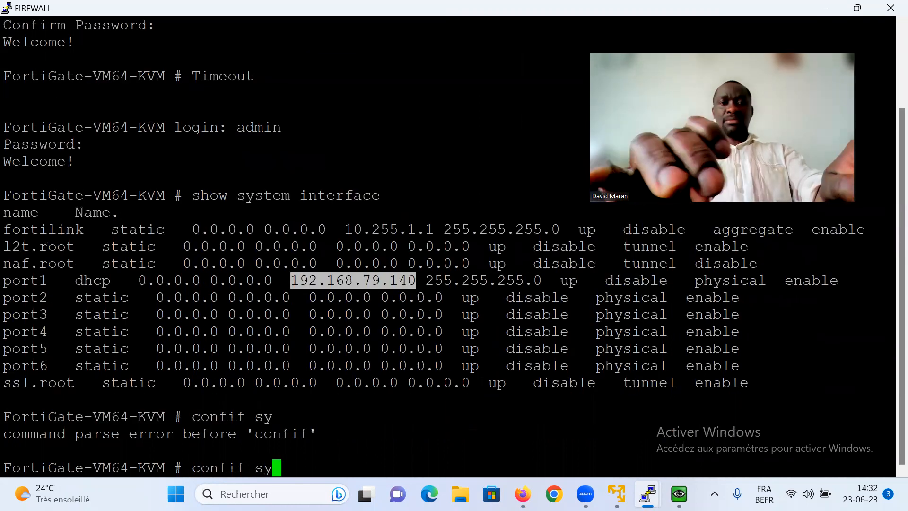
{"action": "type", "text": "s"}
{"action": "key", "text": "Tab"}
{"action": "key", "text": "BackSpace"}
{"action": "key", "text": "BackSpace"}
{"action": "key", "text": "BackSpace"}
{"action": "key", "text": "BackSpace"}
{"action": "key", "text": "BackSpace"}
{"action": "type", "text": "g system"}
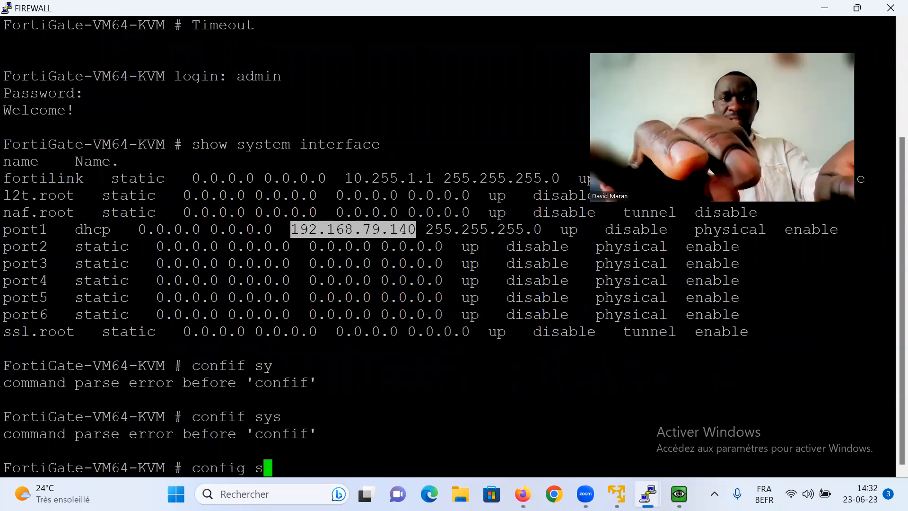
{"action": "key", "text": "Return"}
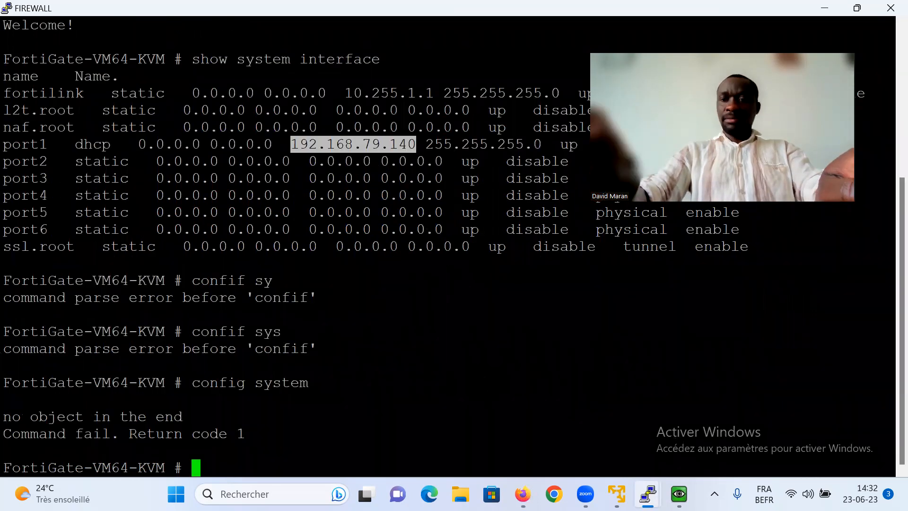
{"action": "key", "text": "Up"}
{"action": "type", "text": "interface"}
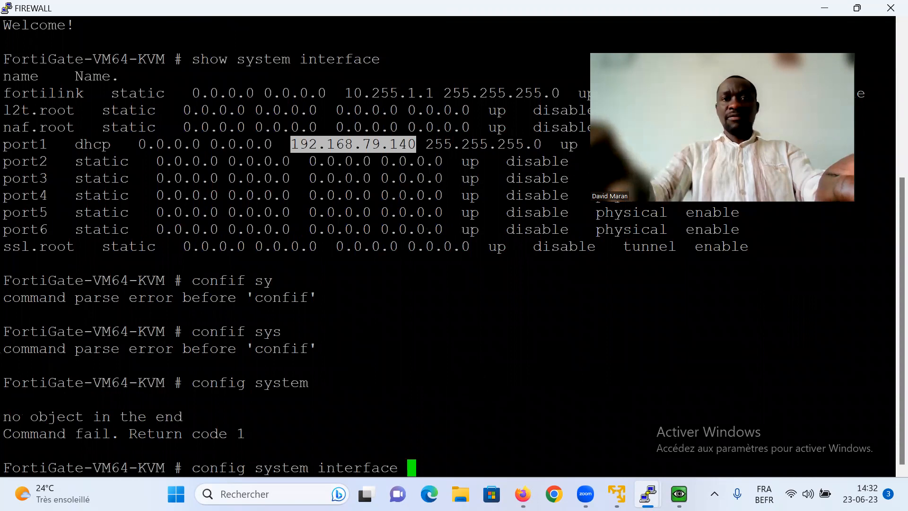
{"action": "key", "text": "Return"}
- Allow https, http, ping and ssh management access on port1 and save
{"action": "type", "text": "edit port1"}
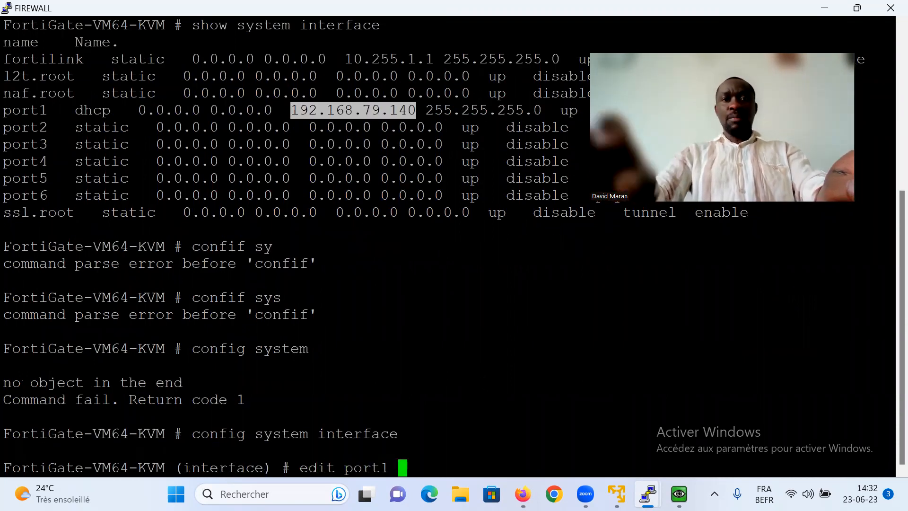
{"action": "key", "text": "Return"}
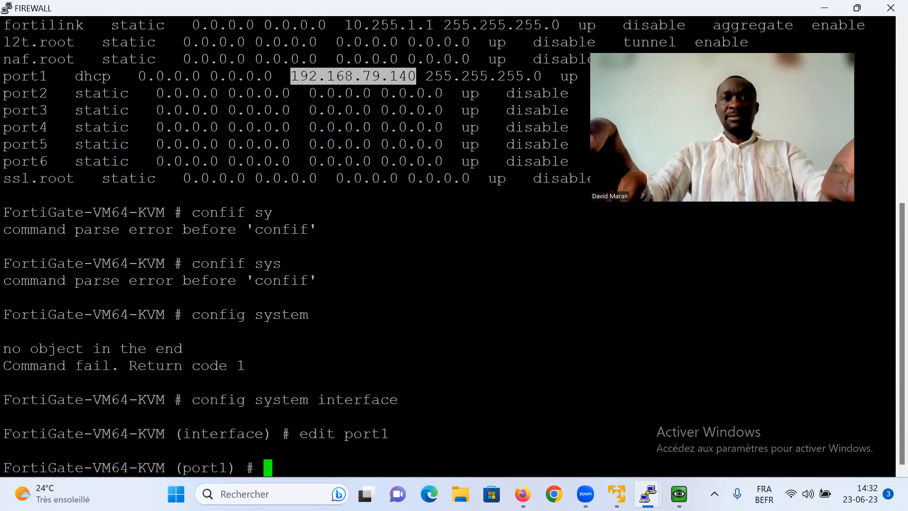
{"action": "type", "text": "set a"}
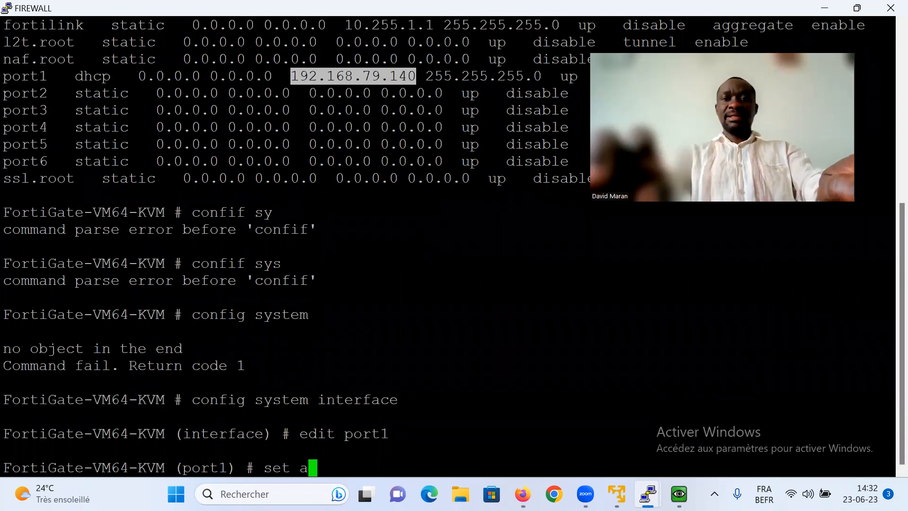
{"action": "type", "text": "llowaccess https "}
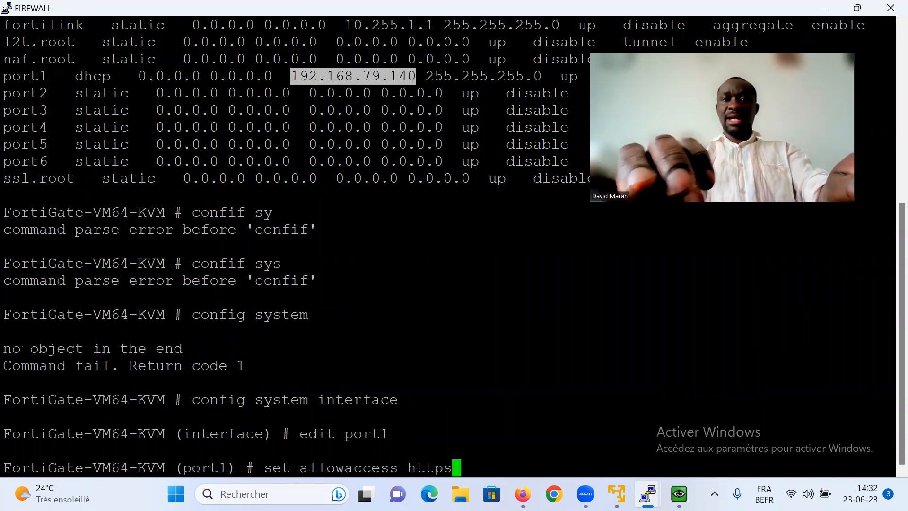
{"action": "type", "text": "http "}
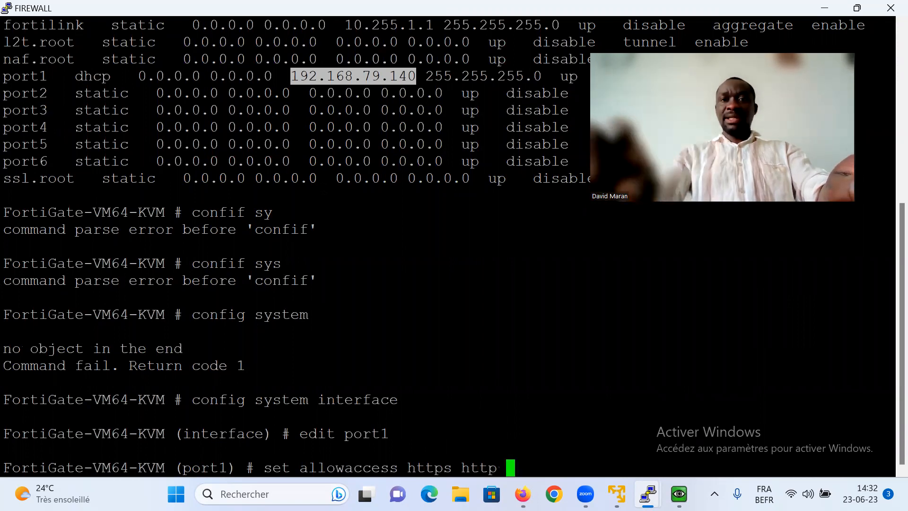
{"action": "type", "text": "ping ssh"}
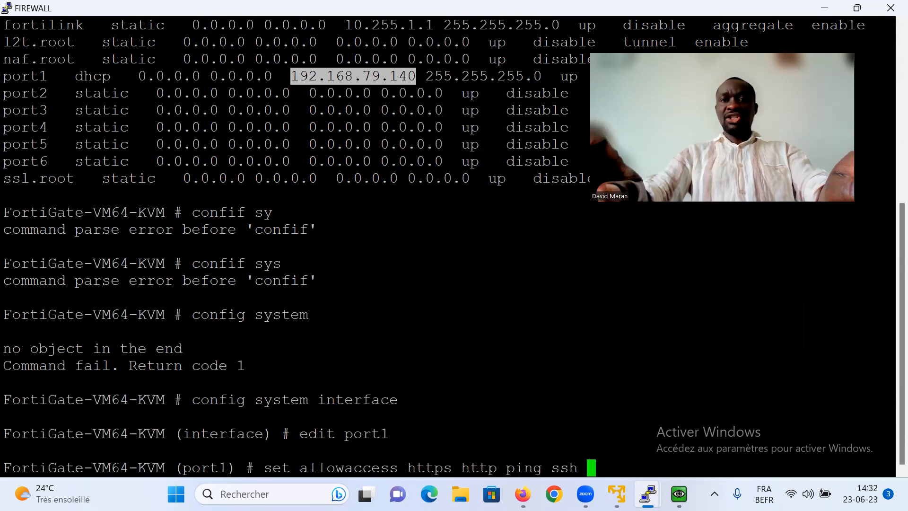
{"action": "key", "text": "Return"}
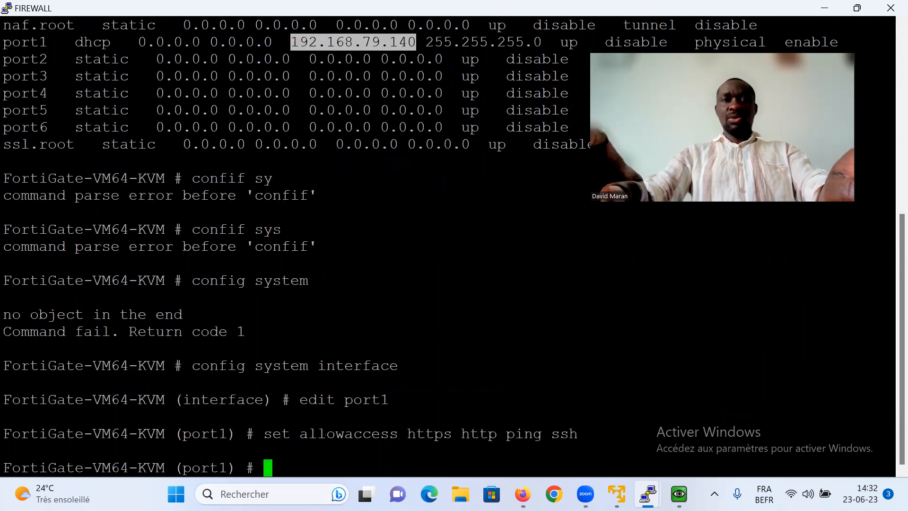
{"action": "type", "text": "end"}
{"action": "key", "text": "Return"}
{"action": "key", "text": "Return"}
{"action": "key", "text": "Return"}
{"action": "key", "text": "Return"}
{"action": "key", "text": "Return"}
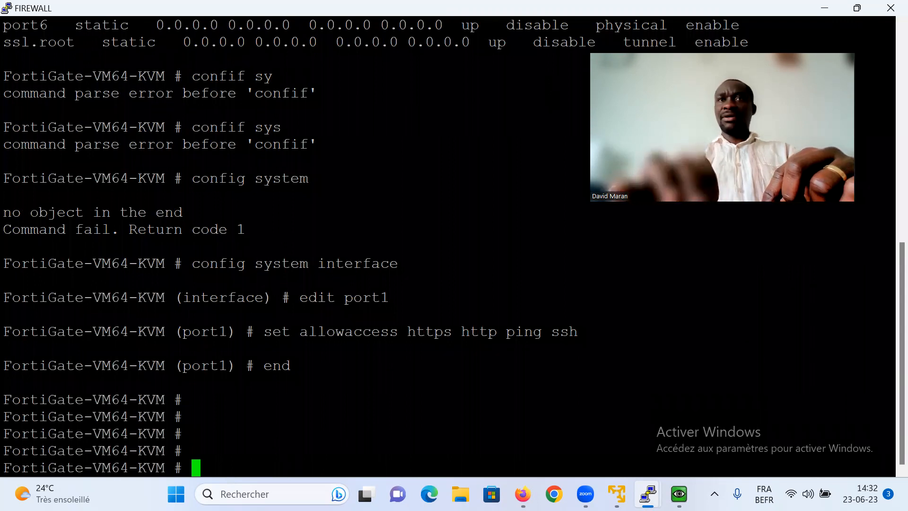
- Reload 192.168.79.140 in Firefox to reach the FortiGate login page
{"action": "left_click", "coordinate": [825, 8]}
{"action": "left_click", "coordinate": [297, 42]}
{"action": "left_click_drag", "start_coordinate": [224, 50], "coordinate": [137, 53]}
{"action": "key", "text": "Return"}
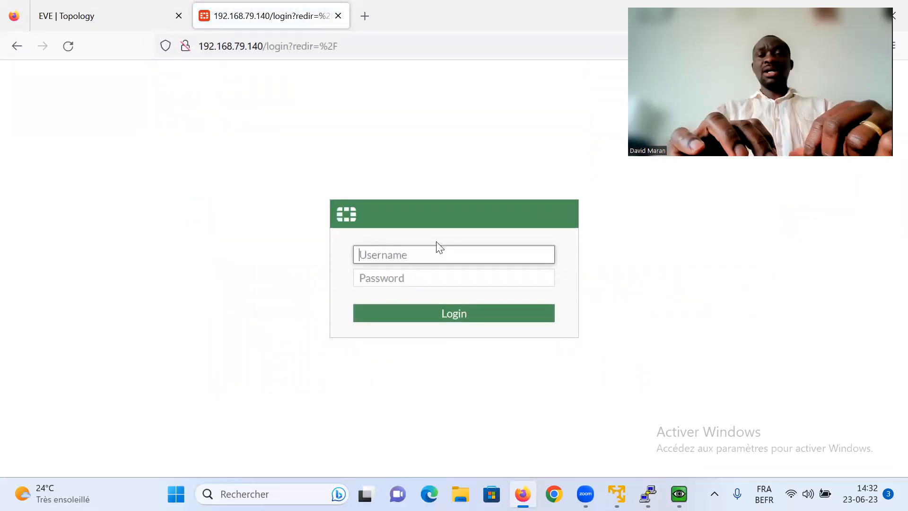
- Enter the admin username and password in the FortiGate login form
{"action": "left_click", "coordinate": [429, 236]}
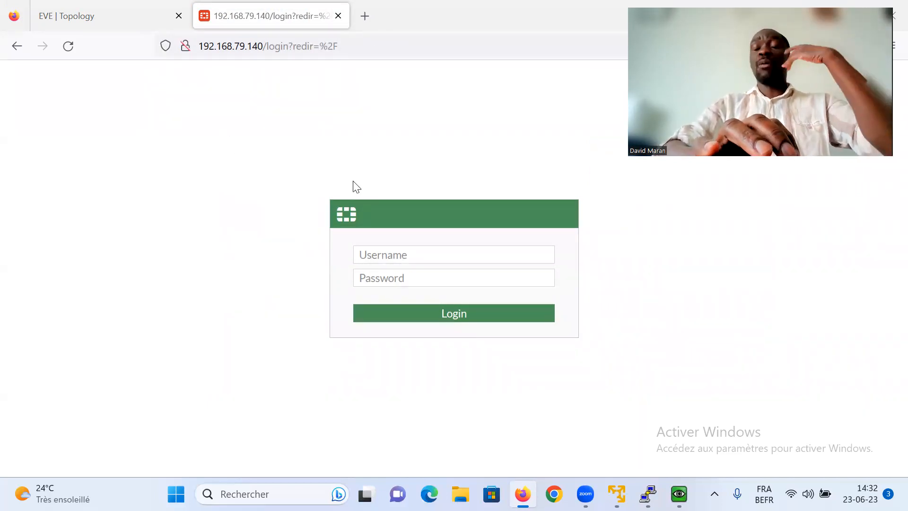
{"action": "left_click", "coordinate": [374, 253]}
{"action": "type", "text": "admin"}
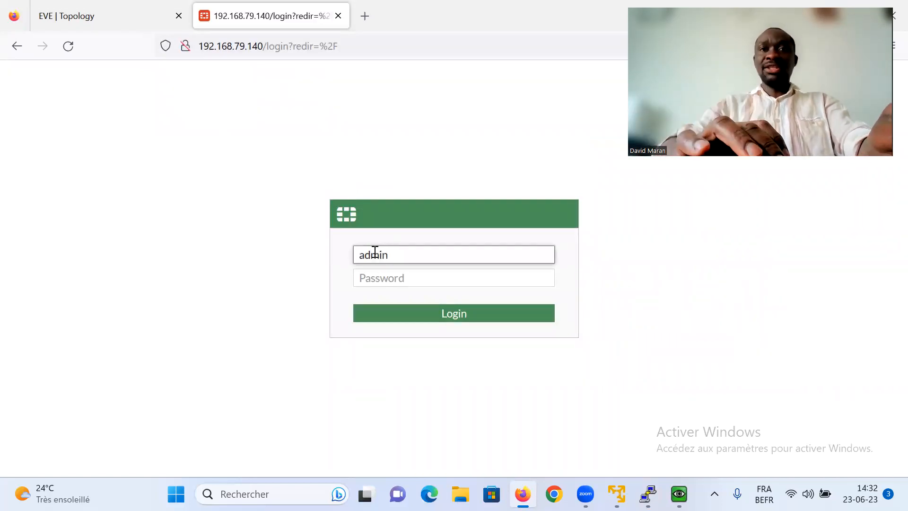
{"action": "left_click", "coordinate": [378, 277]}
{"action": "type", "text": "ad"}
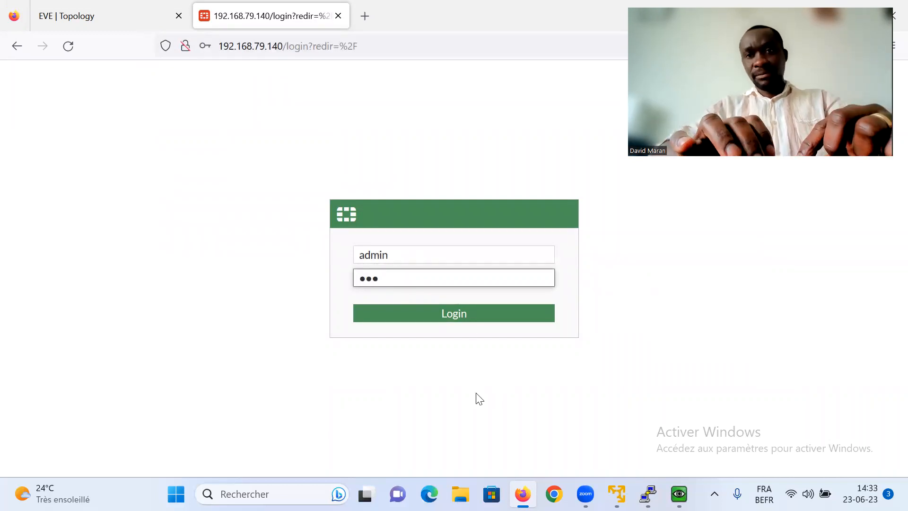
- Review port1's access configuration in the FortiGate console, then return to the browser login
{"action": "mouse_move", "coordinate": [586, 494]}
{"action": "mouse_move", "coordinate": [648, 493]}
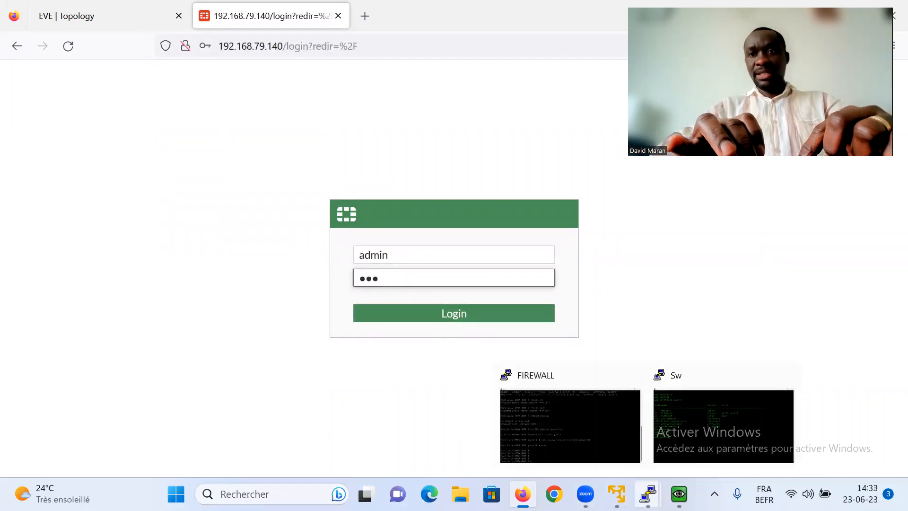
{"action": "left_click", "coordinate": [587, 444]}
{"action": "left_click_drag", "start_coordinate": [692, 367], "coordinate": [716, 227]}
{"action": "left_click", "coordinate": [716, 227]}
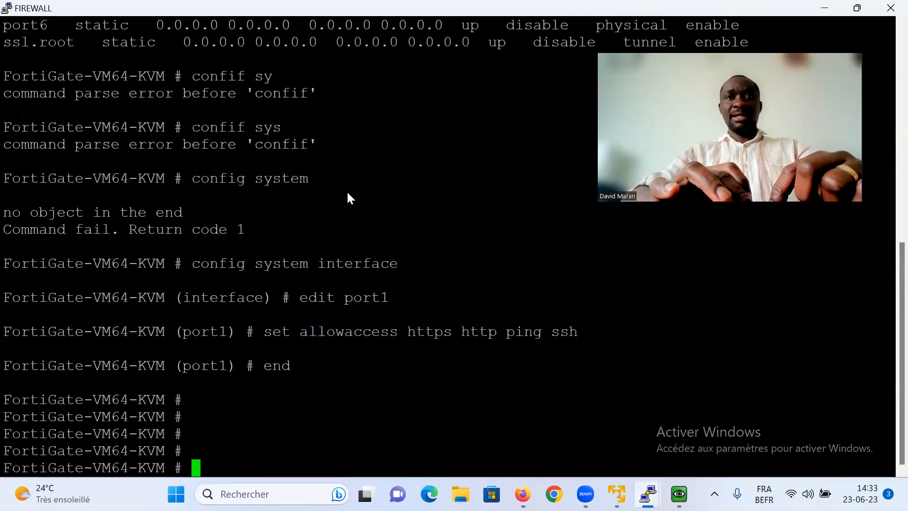
{"action": "key", "text": "alt+Tab"}
- Skip the save-password, FortiGate Setup and FortiOS 7.0.0 overview prompts, then return to the EVE topology
{"action": "left_click", "coordinate": [375, 226]}
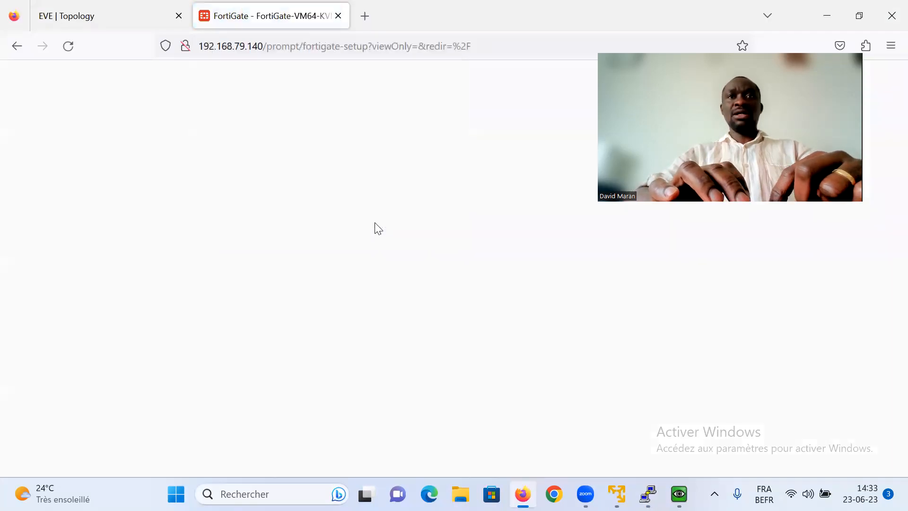
{"action": "left_click", "coordinate": [480, 348]}
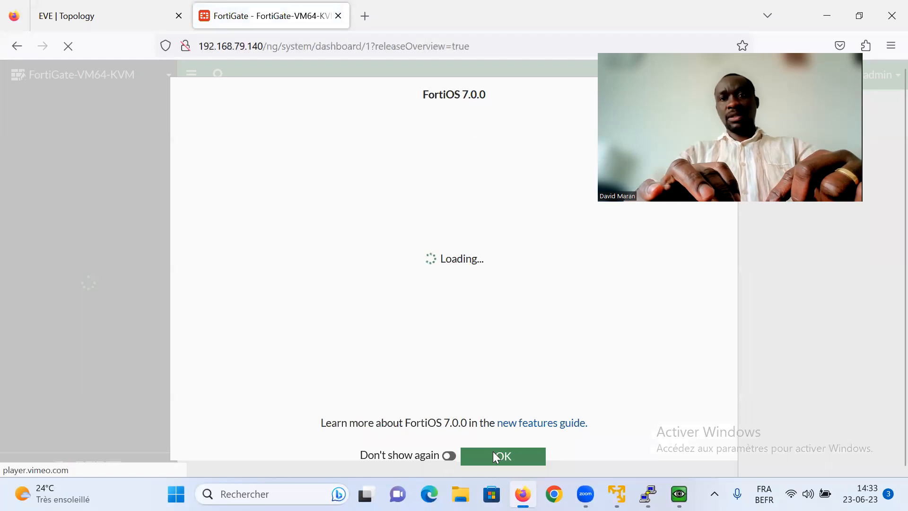
{"action": "left_click", "coordinate": [493, 454]}
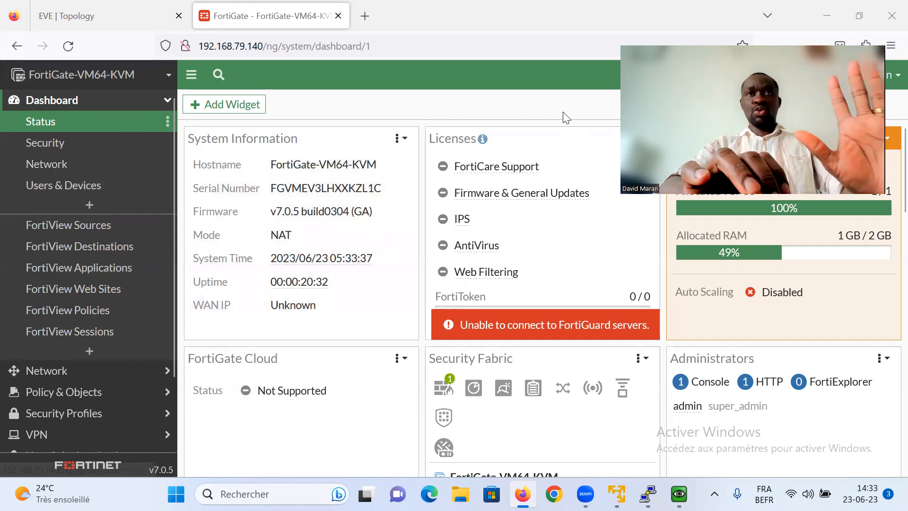
{"action": "left_click", "coordinate": [139, 17]}
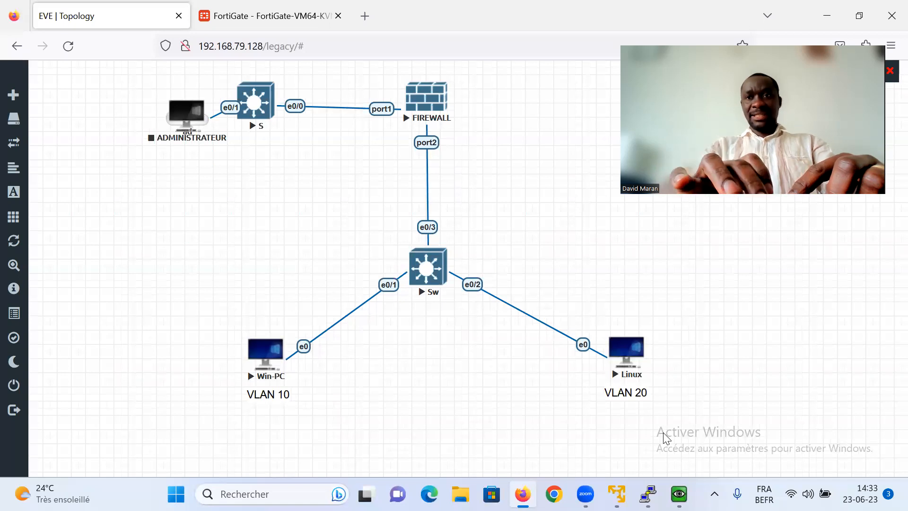
- Run IPCONFIG on the Win-PC, confirming 10.1.1.10/24 with gateway 10.1.1.254, then minimize its console
{"action": "left_click", "coordinate": [265, 353]}
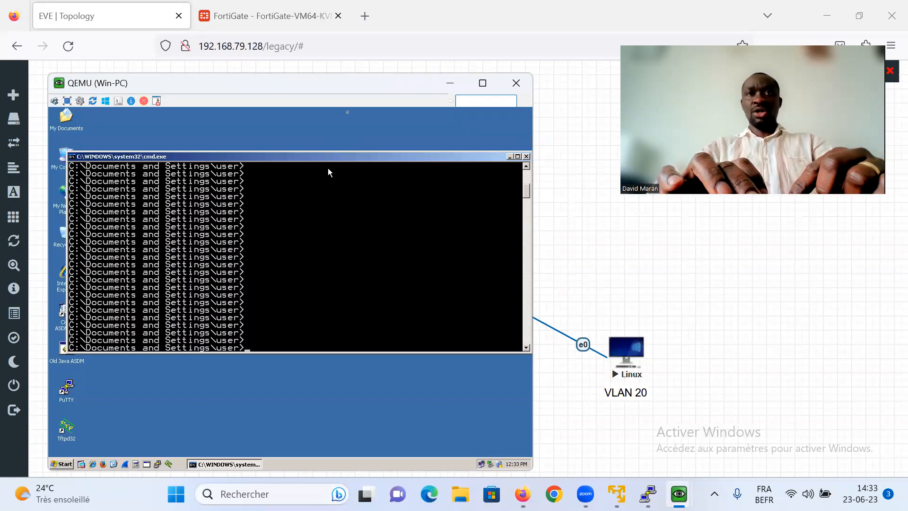
{"action": "type", "text": "IPCONFIG"}
{"action": "key", "text": "Return"}
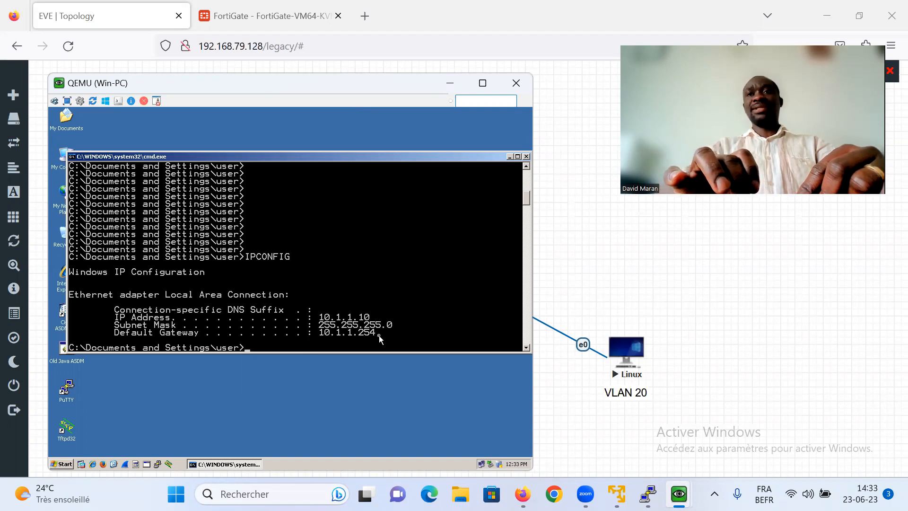
{"action": "left_click", "coordinate": [457, 87]}
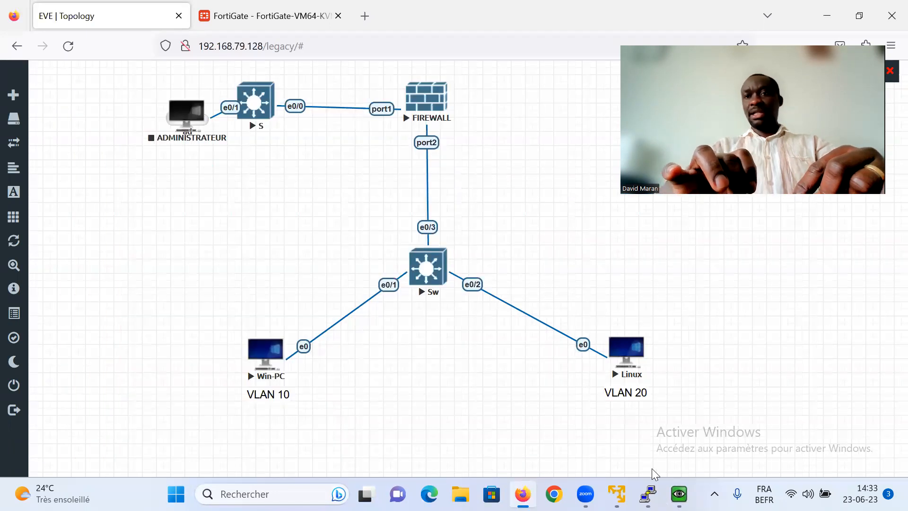
- Run ifconfig on the Linux host to confirm ens3 at 20.1.1.10/24, then minimize its console
{"action": "mouse_move", "coordinate": [679, 477]}
{"action": "left_click", "coordinate": [712, 424]}
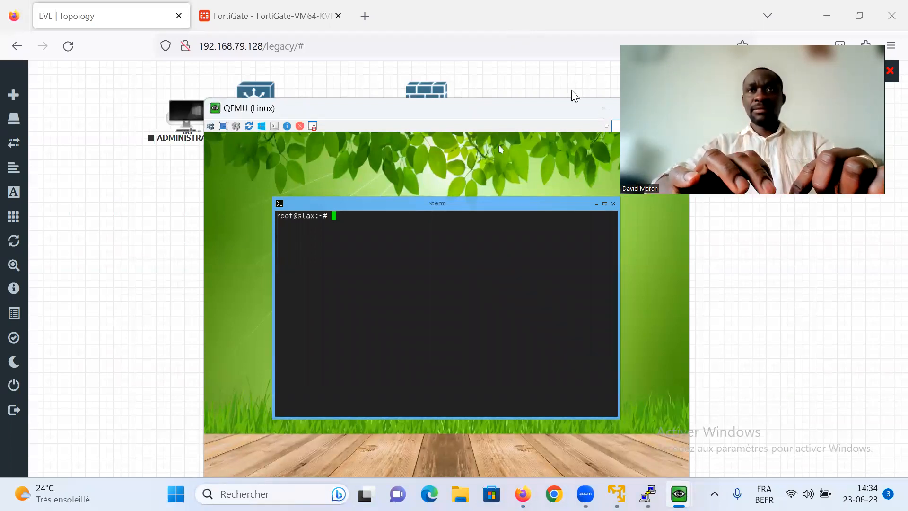
{"action": "type", "text": "ic"}
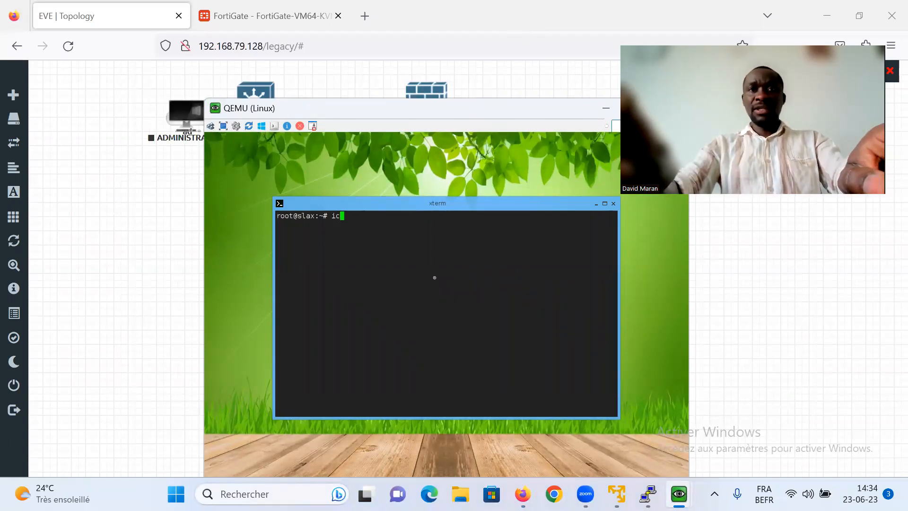
{"action": "key", "text": "BackSpace"}
{"action": "type", "text": "fconfig"}
{"action": "key", "text": "Return"}
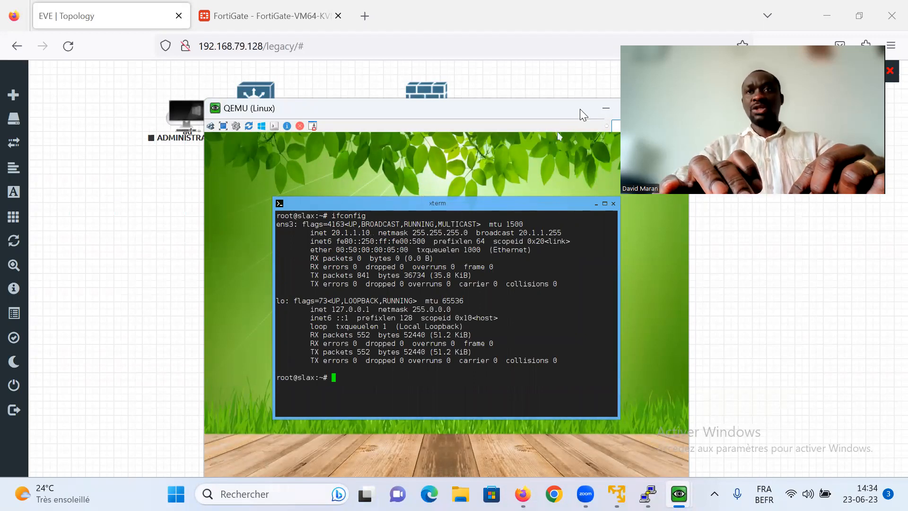
{"action": "left_click_drag", "start_coordinate": [580, 109], "coordinate": [556, 109]}
{"action": "left_click", "coordinate": [524, 110]}
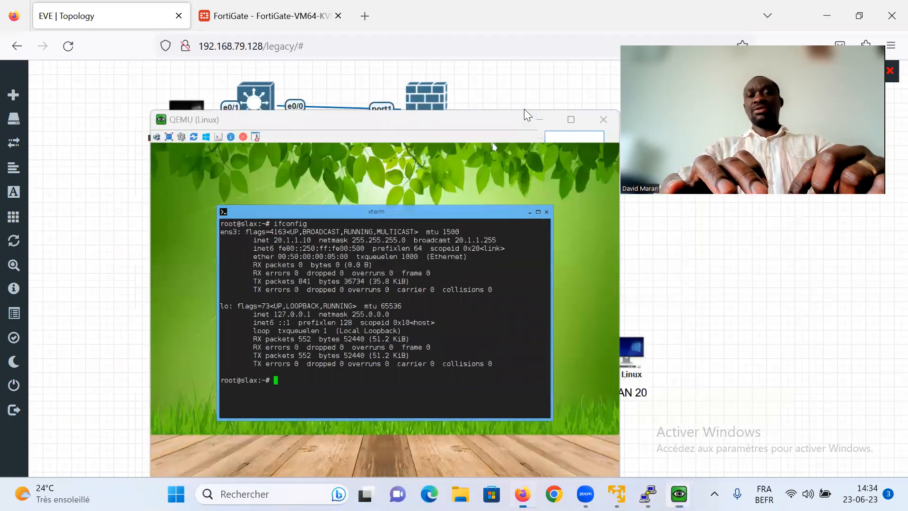
- On the switch console, enter enable mode and list VLANs, highlighting the VLAN 10 and 20 rows
{"action": "mouse_move", "coordinate": [648, 493]}
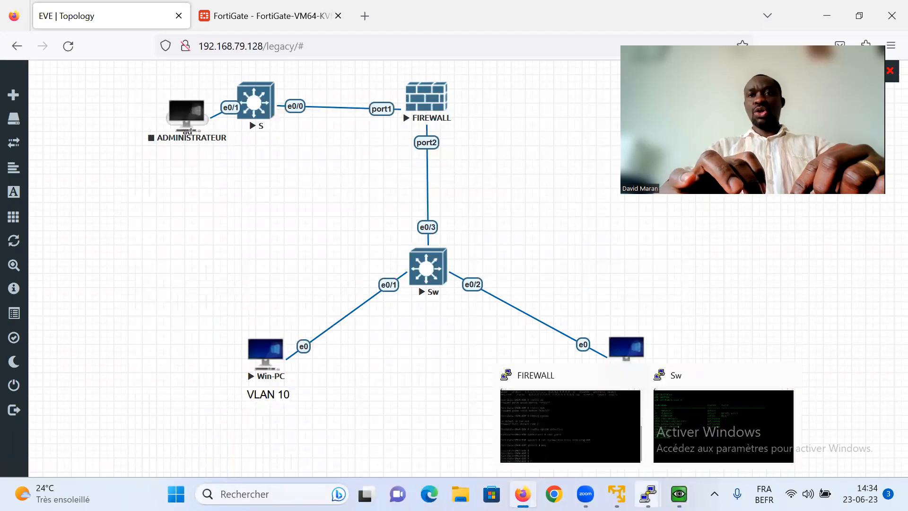
{"action": "left_click", "coordinate": [703, 392]}
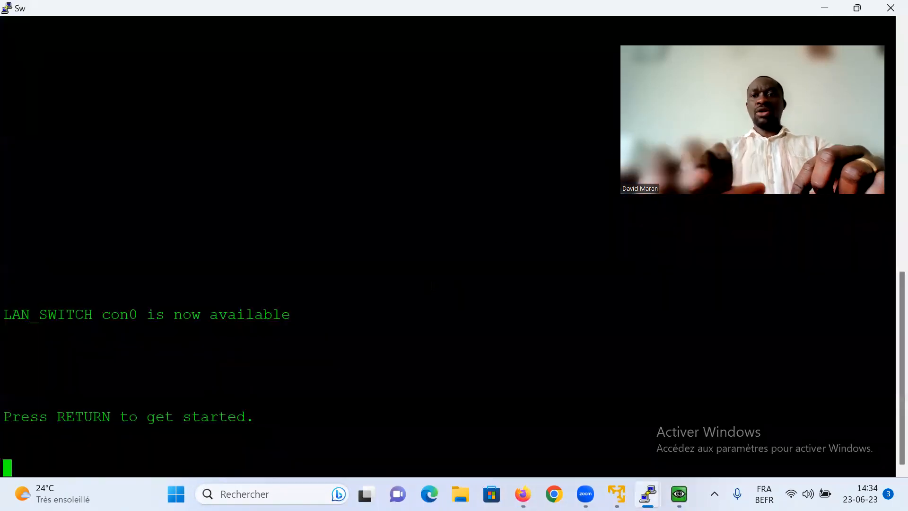
{"action": "key", "text": "Return"}
{"action": "key", "text": "Return"}
{"action": "key", "text": "Return"}
{"action": "key", "text": "Return"}
{"action": "type", "text": "en"}
{"action": "key", "text": "Return"}
{"action": "key", "text": "Return"}
{"action": "key", "text": "Return"}
{"action": "key", "text": "Return"}
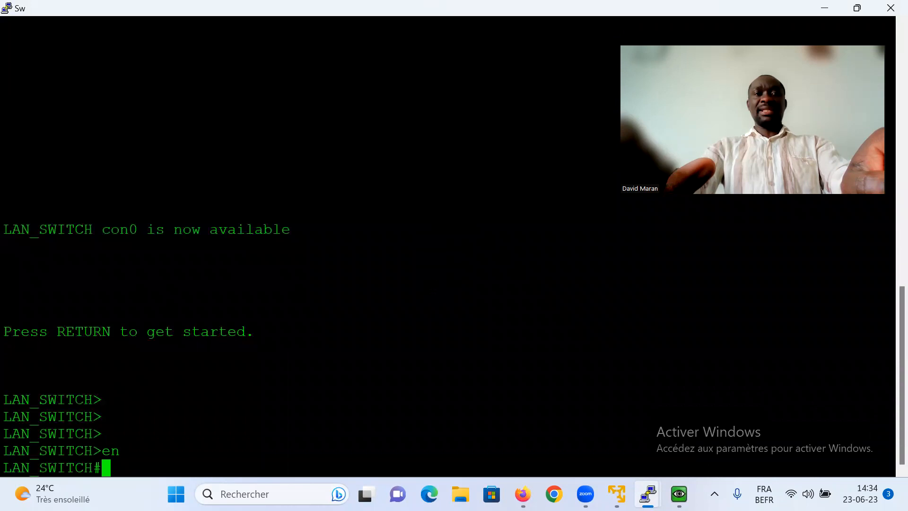
{"action": "key", "text": "Return"}
{"action": "type", "text": "sh vlan br"}
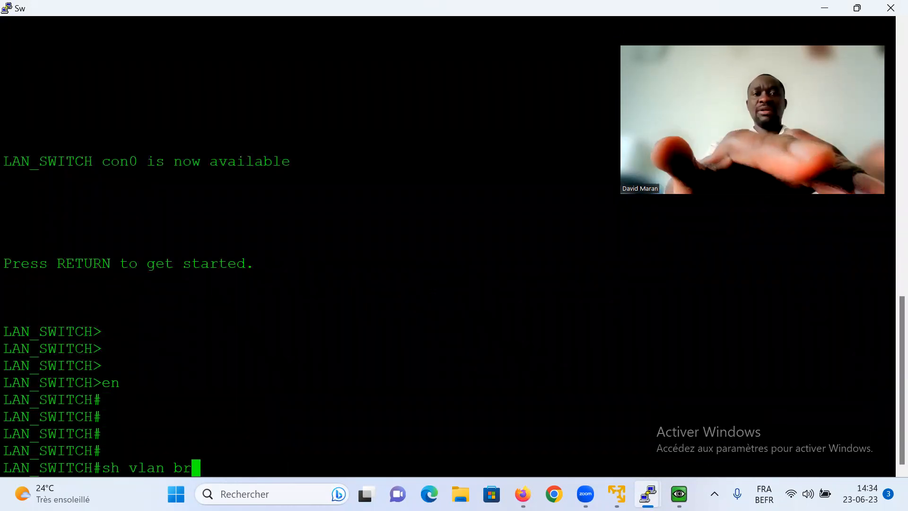
{"action": "key", "text": "Tab"}
{"action": "key", "text": "Return"}
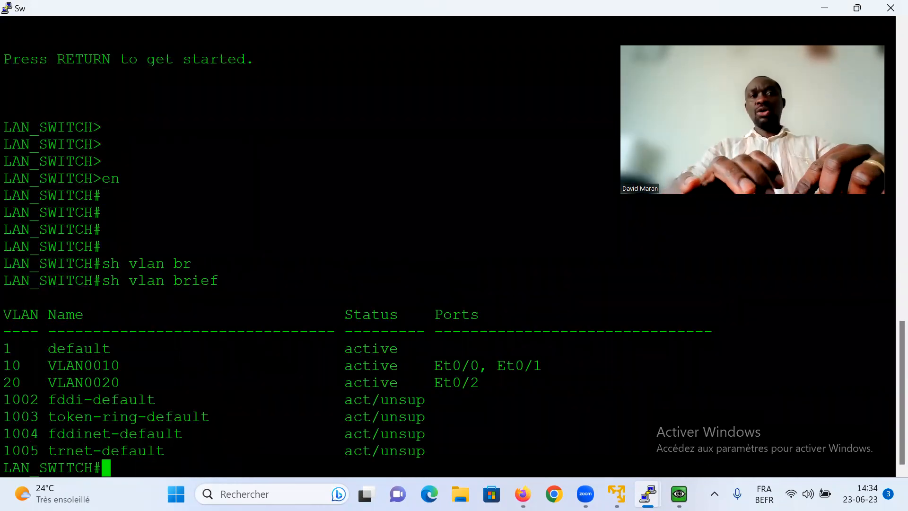
{"action": "left_click_drag", "start_coordinate": [4, 365], "coordinate": [374, 366]}
{"action": "left_click", "coordinate": [471, 387]}
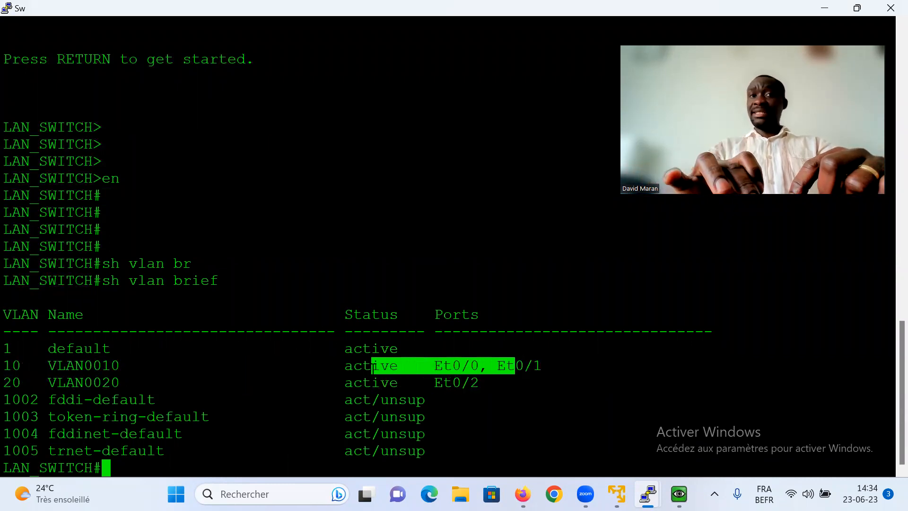
{"action": "left_click", "coordinate": [407, 369]}
{"action": "left_click_drag", "start_coordinate": [497, 365], "coordinate": [8, 367]}
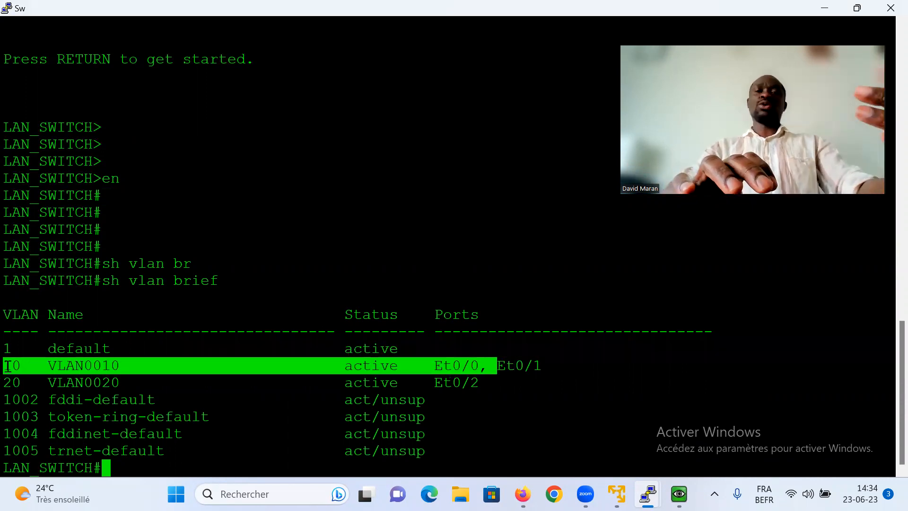
{"action": "left_click_drag", "start_coordinate": [491, 382], "coordinate": [7, 387]}
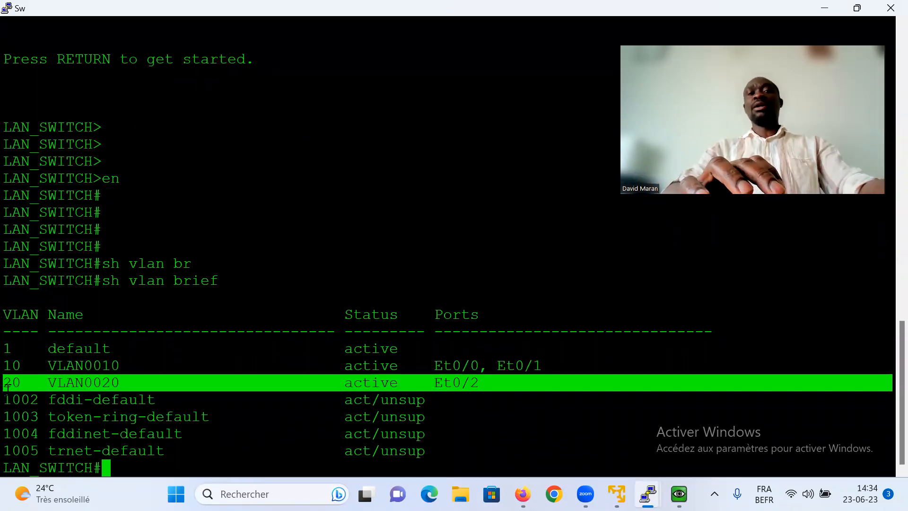
- List the switch interface descriptions and highlight the VLAN 10 row
{"action": "type", "text": "s"}
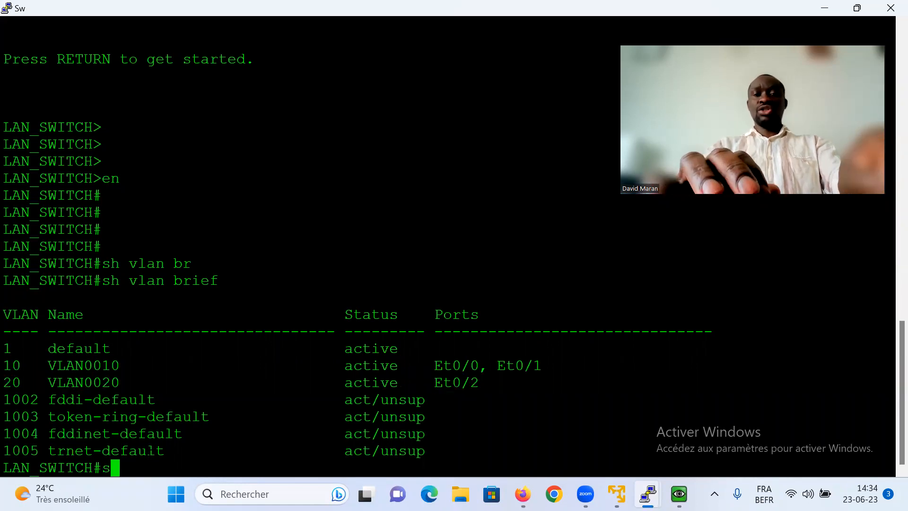
{"action": "type", "text": "h in"}
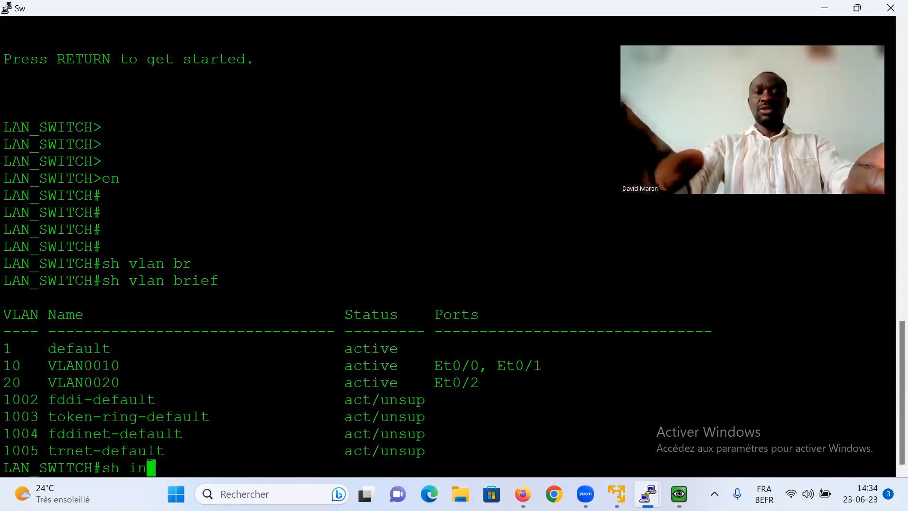
{"action": "type", "text": "t desc"}
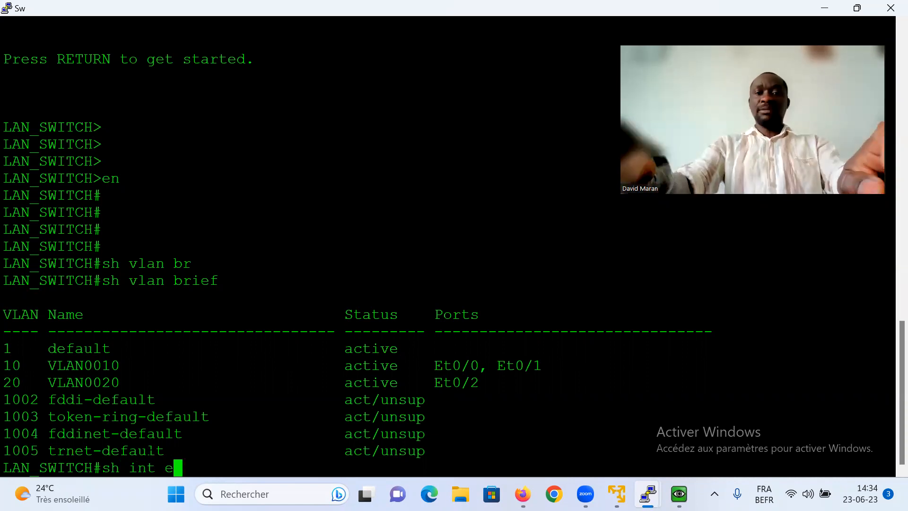
{"action": "key", "text": "Tab"}
{"action": "key", "text": "Return"}
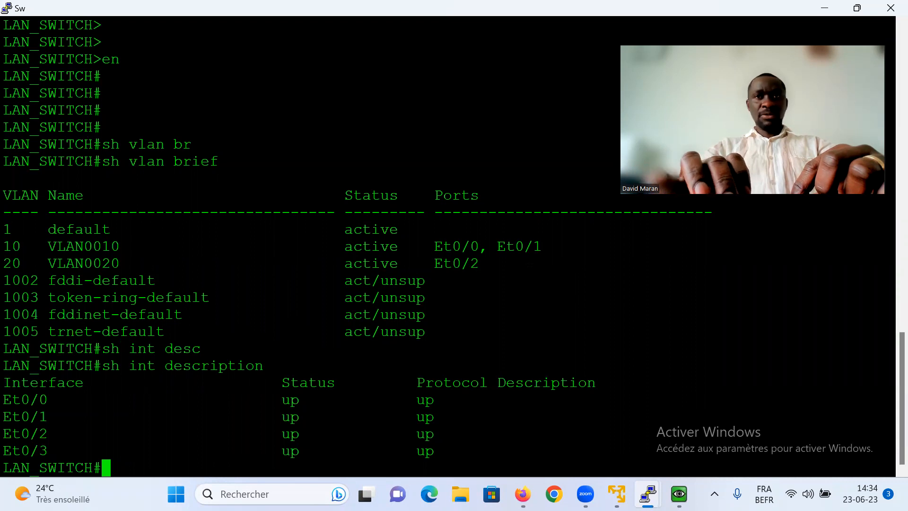
{"action": "left_click_drag", "start_coordinate": [889, 246], "coordinate": [41, 246]}
{"action": "left_click", "coordinate": [761, 42]}
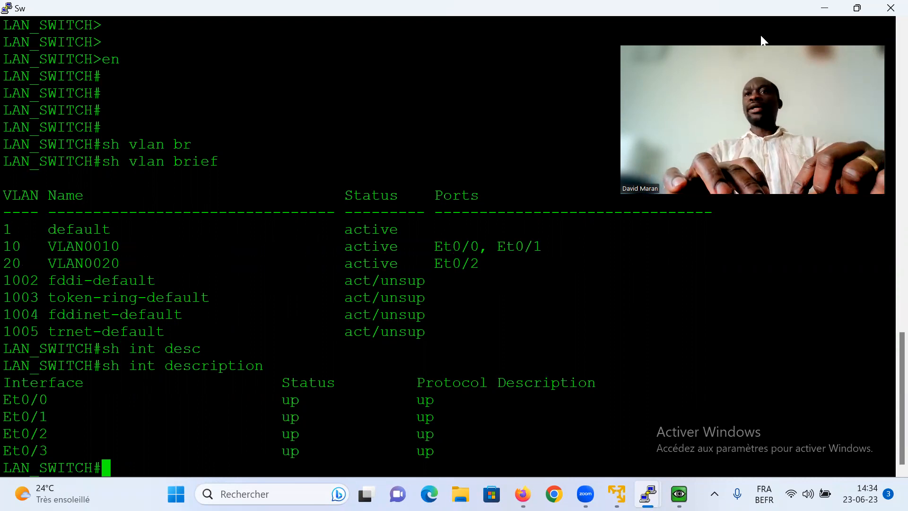
- Show the interface trunks and mark Et0/3 carrying VLANs 1, 10 and 20
{"action": "type", "text": "sh in tr"}
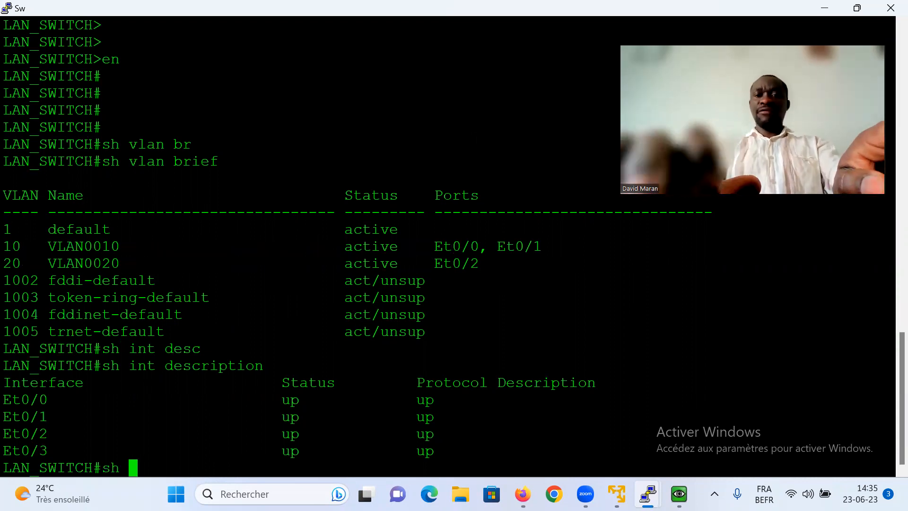
{"action": "key", "text": "Return"}
{"action": "key", "text": "BackSpace"}
{"action": "key", "text": "BackSpace"}
{"action": "key", "text": "BackSpace"}
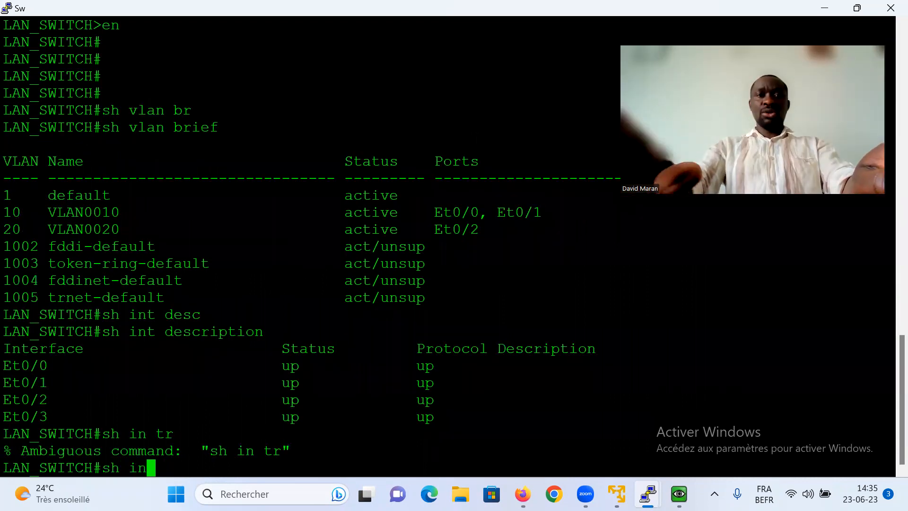
{"action": "type", "text": "t tr"}
{"action": "key", "text": "Tab"}
{"action": "key", "text": "Return"}
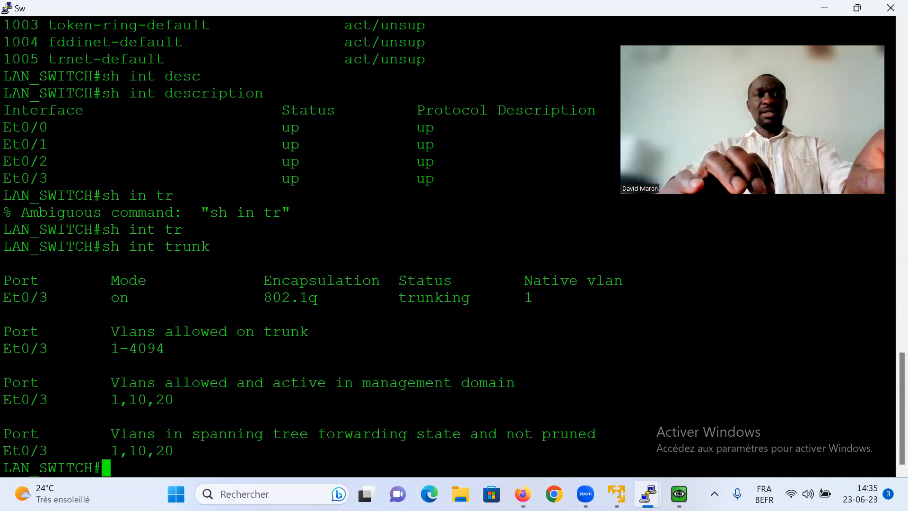
{"action": "left_click_drag", "start_coordinate": [173, 400], "coordinate": [7, 402]}
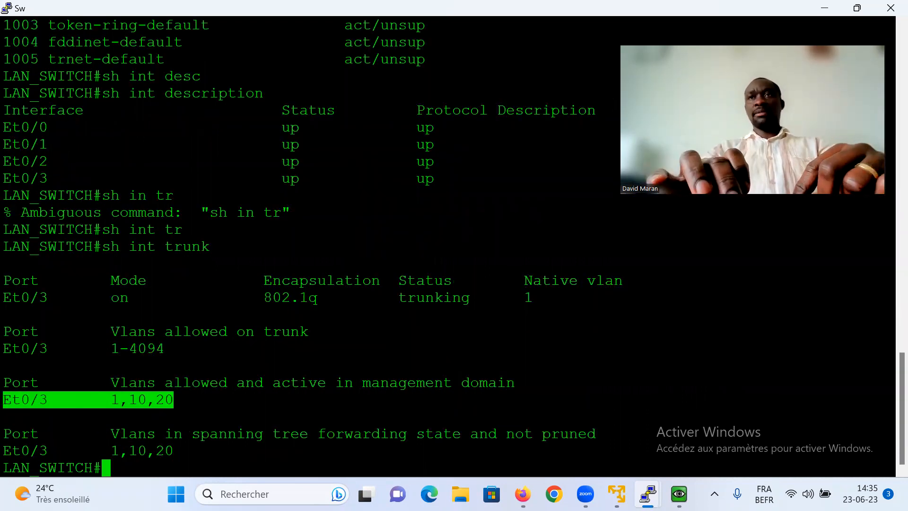
- Switch to the FortiGate tab and open Network > Interfaces, showing port1 at 192.168.79.140
{"action": "key", "text": "alt+Tab"}
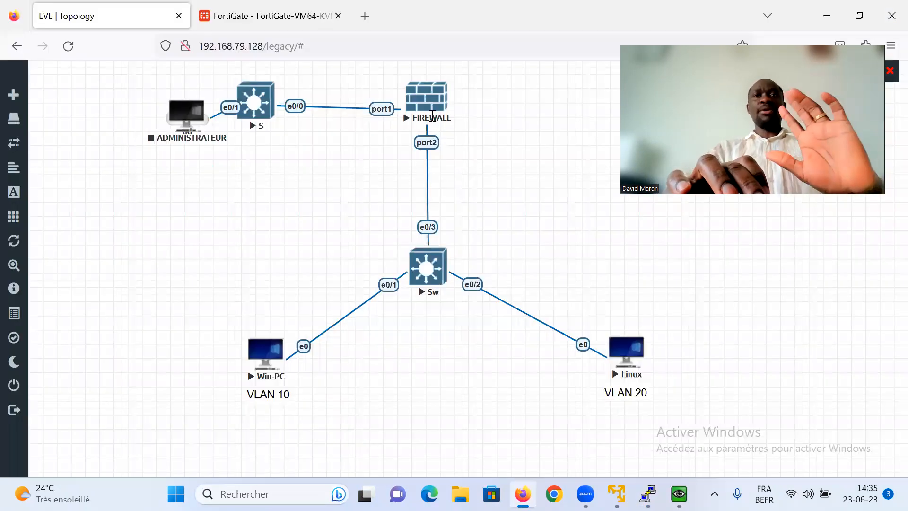
{"action": "left_click", "coordinate": [260, 24]}
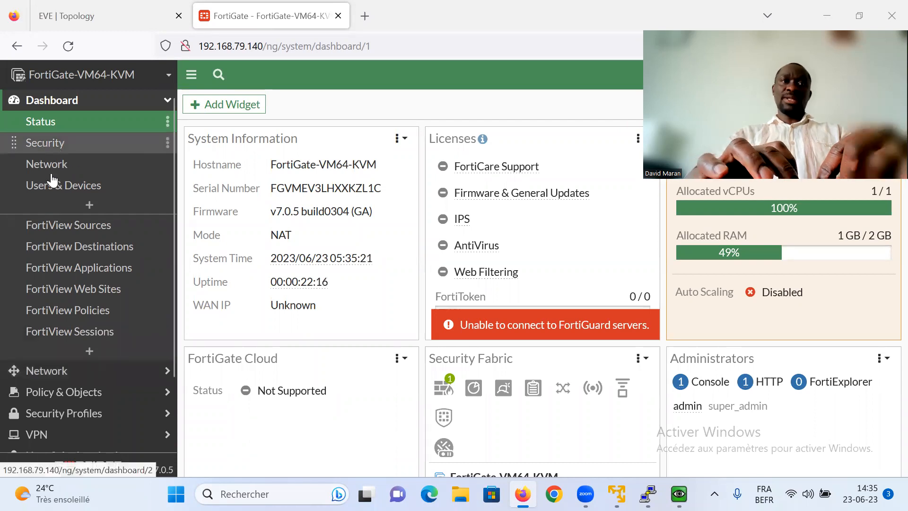
{"action": "left_click", "coordinate": [41, 371]}
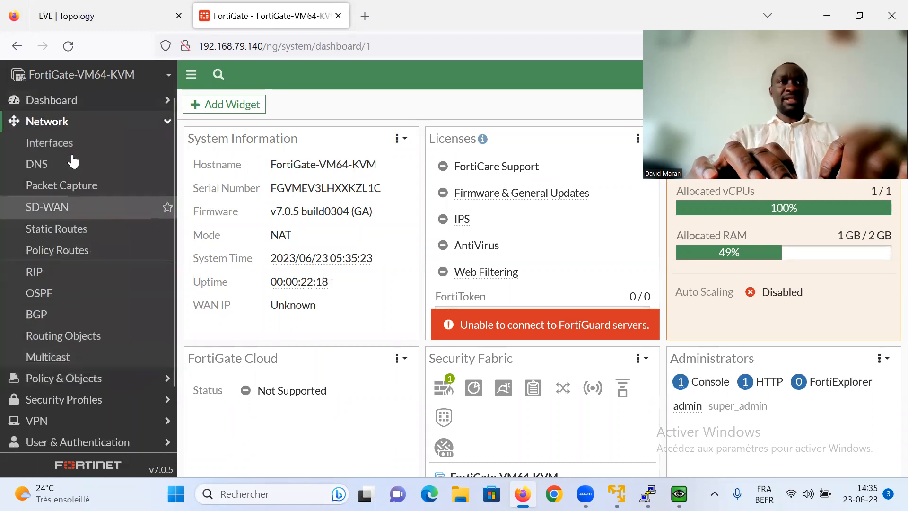
{"action": "left_click", "coordinate": [59, 151]}
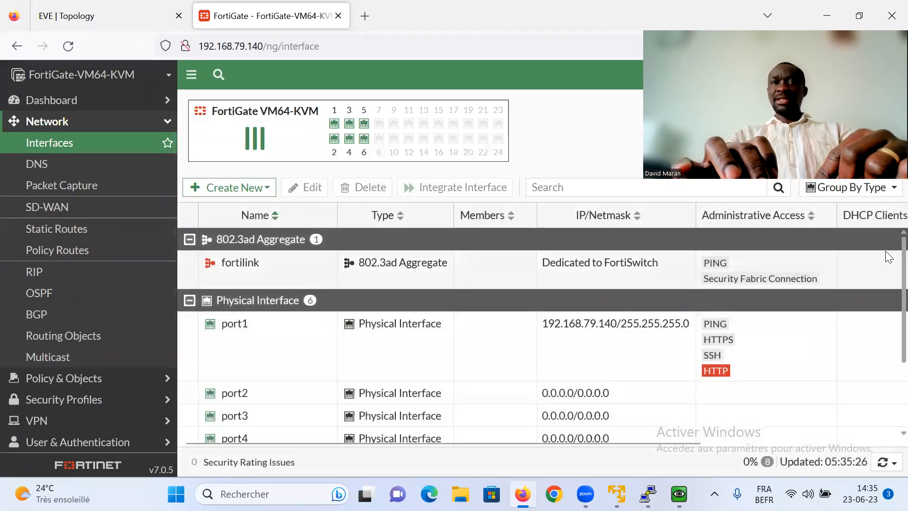
{"action": "scroll", "coordinate": [887, 258], "scroll_direction": "down", "scroll_amount": 2}
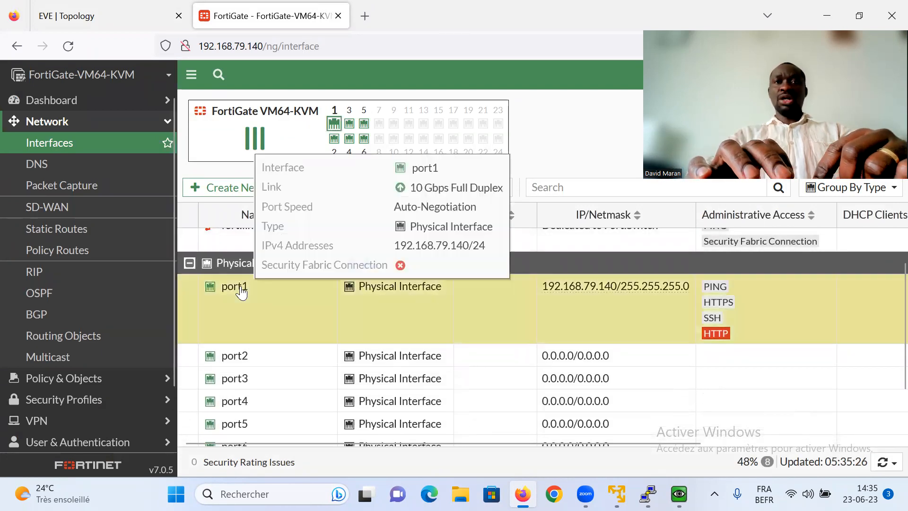
- Give port1 the alias MGMT, leaving its role unchanged
{"action": "double_click", "coordinate": [239, 289]}
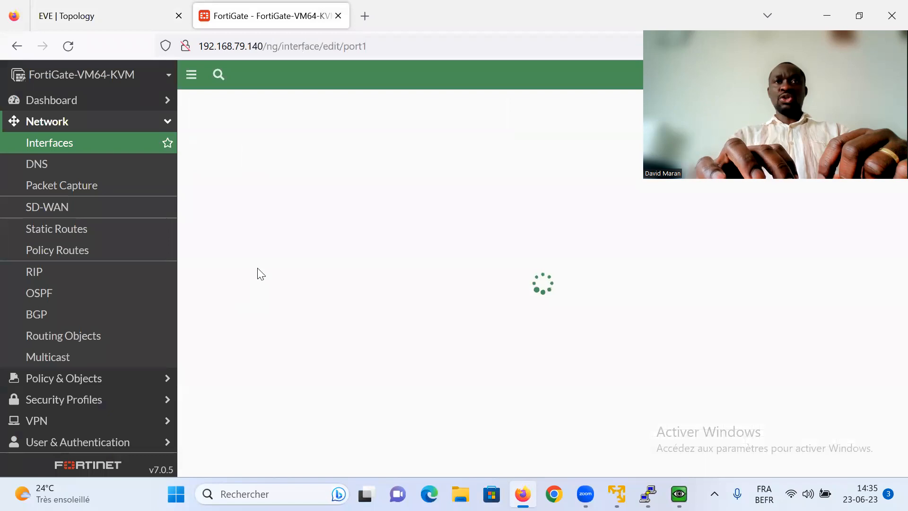
{"action": "left_click", "coordinate": [278, 153]}
{"action": "type", "text": "M"}
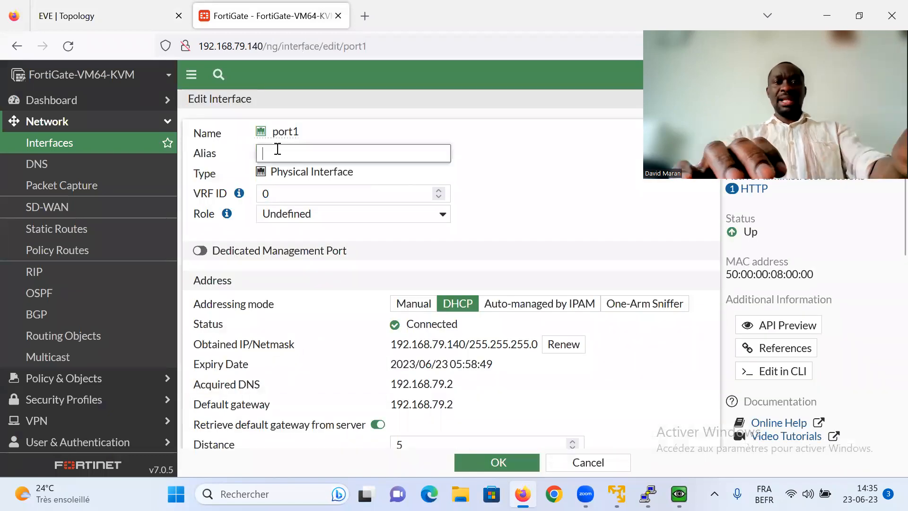
{"action": "type", "text": "GMT"}
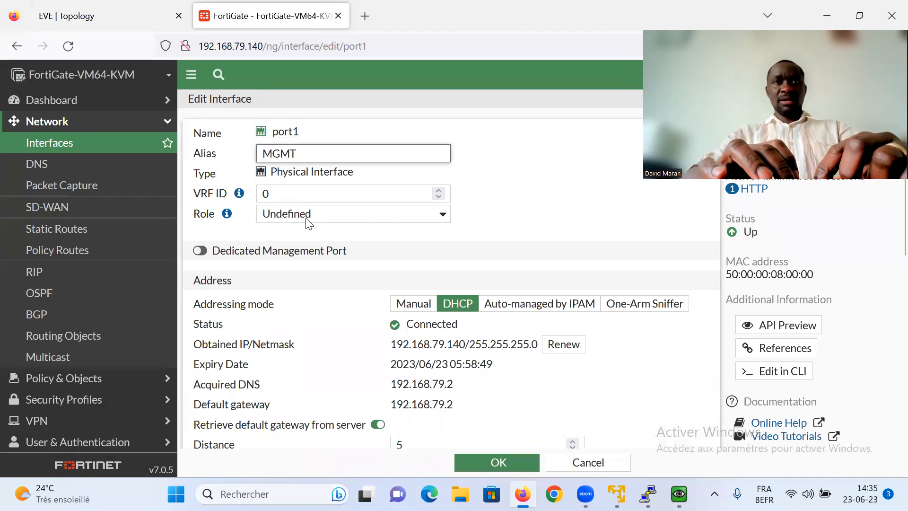
{"action": "left_click", "coordinate": [335, 209]}
{"action": "left_click", "coordinate": [535, 221]}
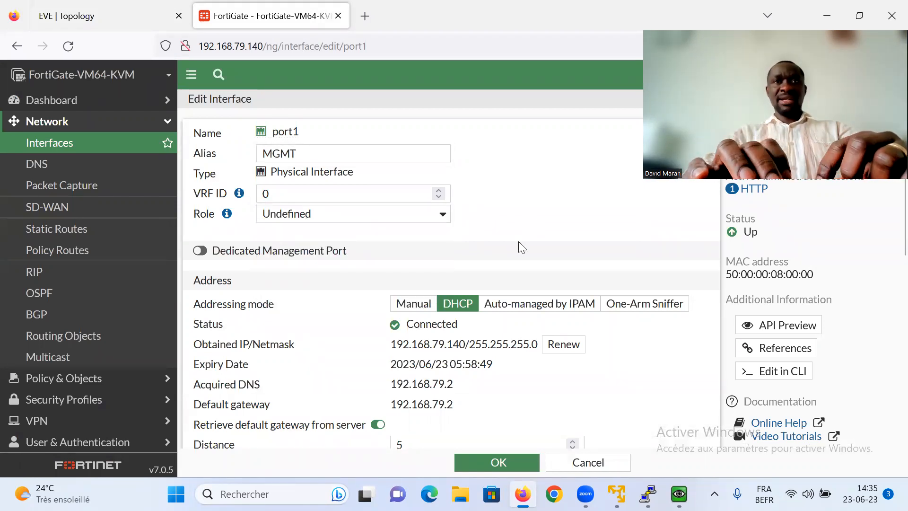
{"action": "left_click", "coordinate": [479, 463]}
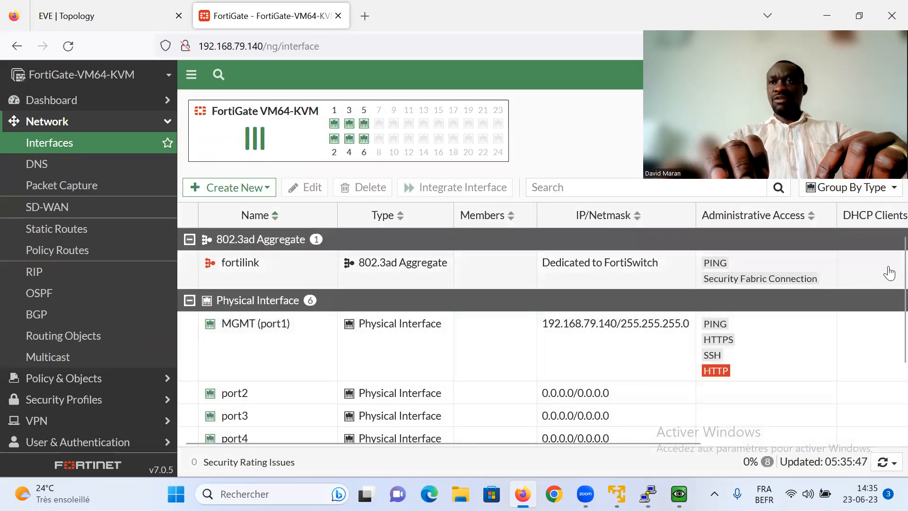
- Review the updated interface list, glance at the EVE topology, and return to FortiGate interfaces
{"action": "scroll", "coordinate": [888, 330], "scroll_direction": "down", "scroll_amount": 2}
{"action": "scroll", "coordinate": [888, 330], "scroll_direction": "down", "scroll_amount": 1}
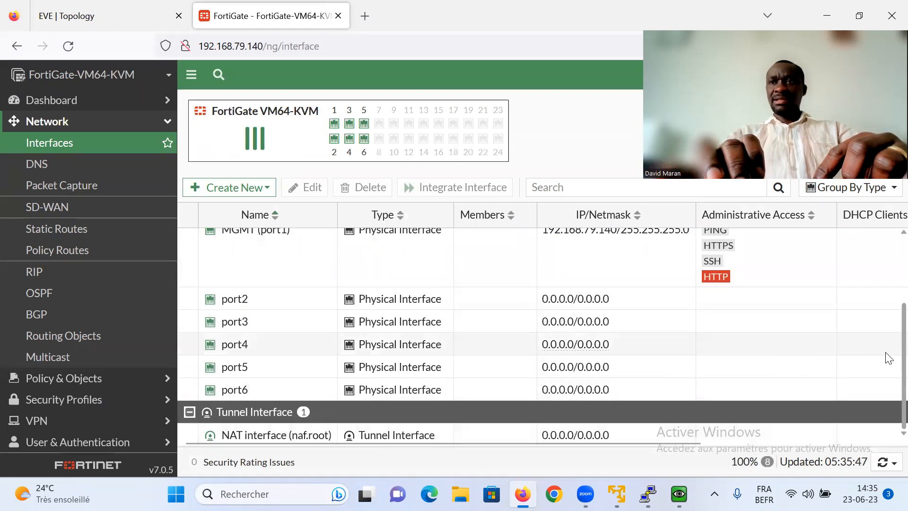
{"action": "scroll", "coordinate": [889, 358], "scroll_direction": "up", "scroll_amount": 2}
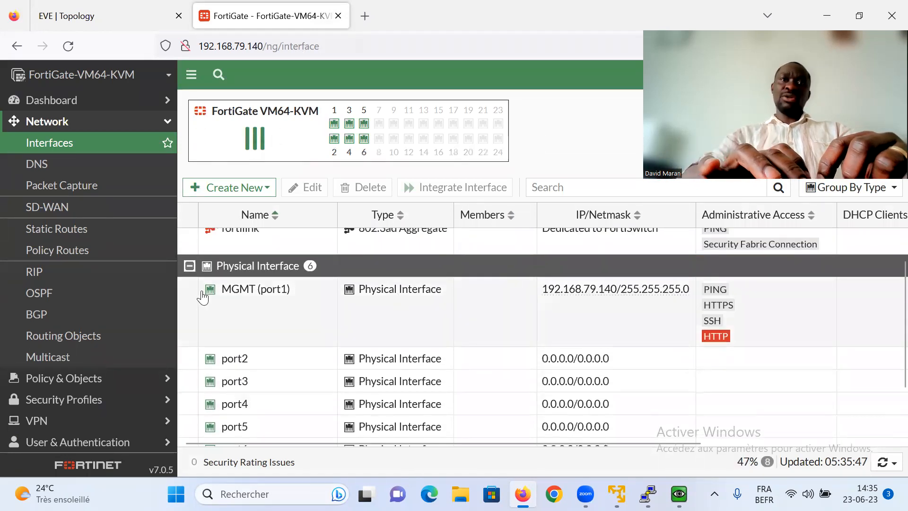
{"action": "left_click", "coordinate": [119, 14]}
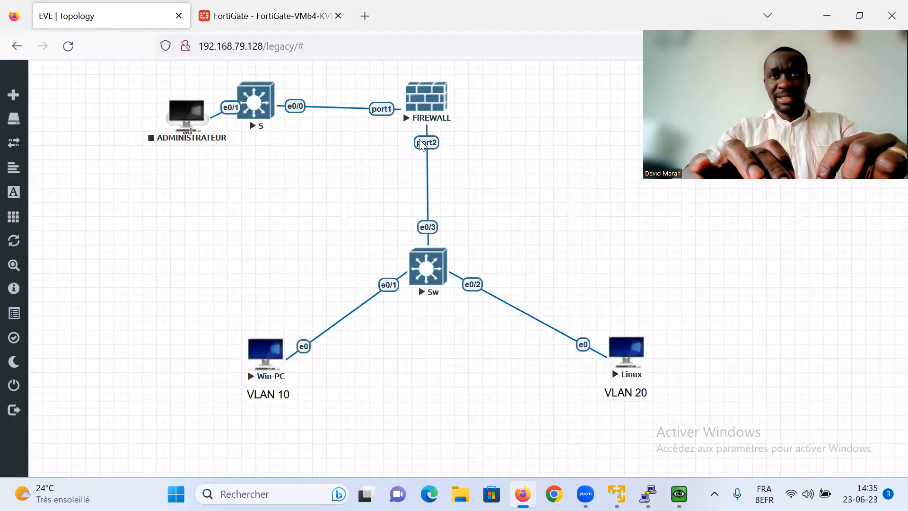
{"action": "left_click", "coordinate": [273, 22]}
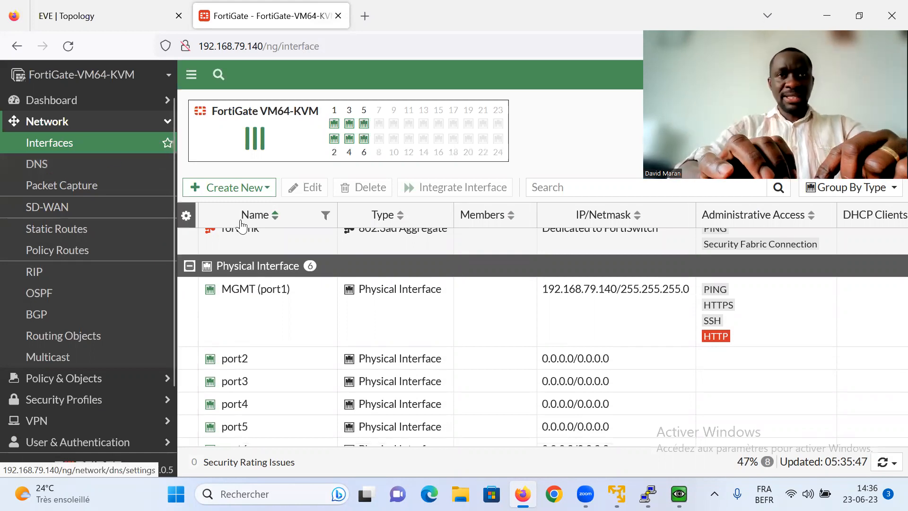
- Give port2 the alias LAN, role LAN and PING administrative access
{"action": "double_click", "coordinate": [239, 360]}
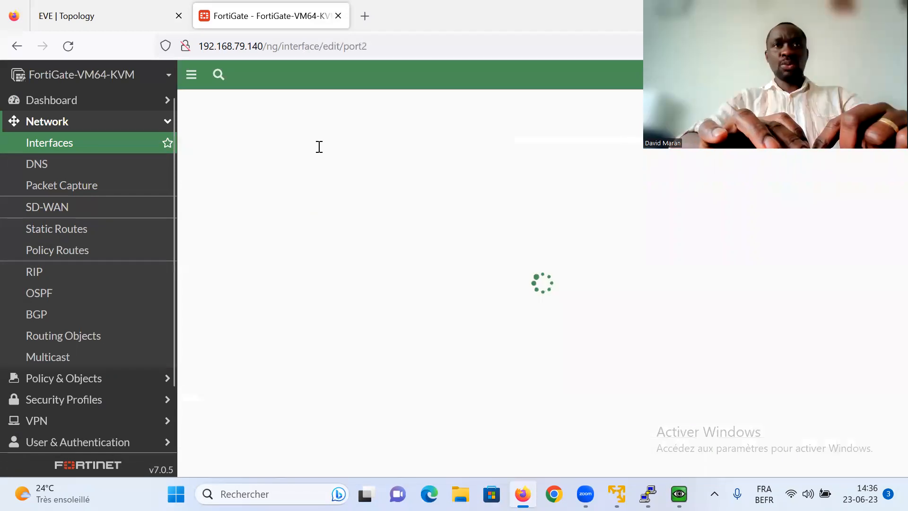
{"action": "left_click", "coordinate": [278, 155]}
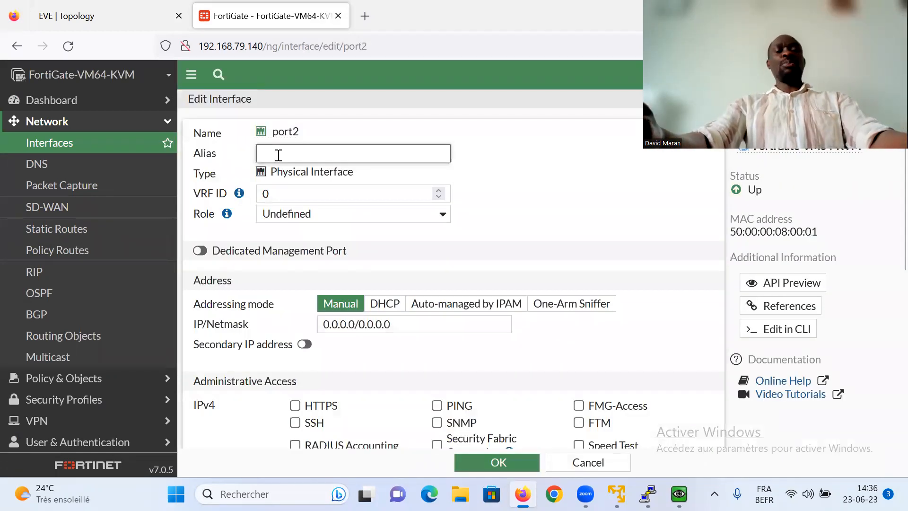
{"action": "type", "text": "LAN"}
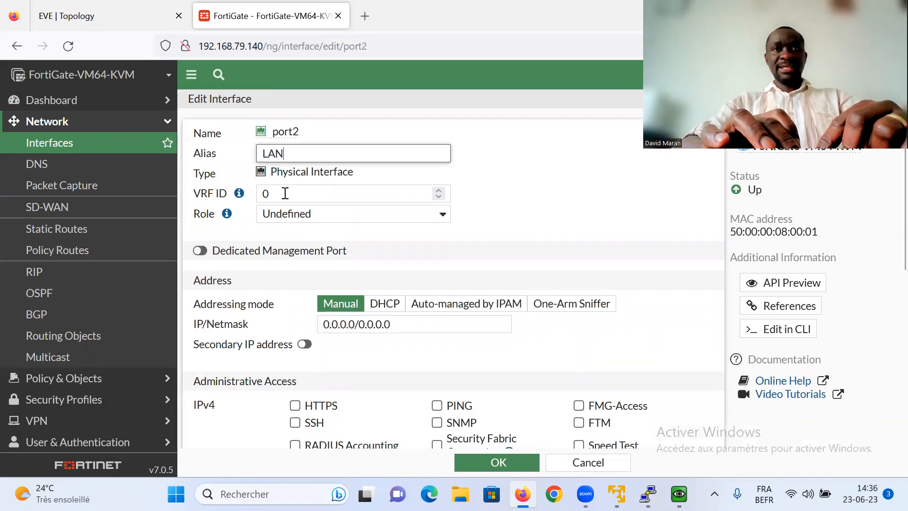
{"action": "left_click", "coordinate": [301, 220]}
{"action": "left_click", "coordinate": [291, 237]}
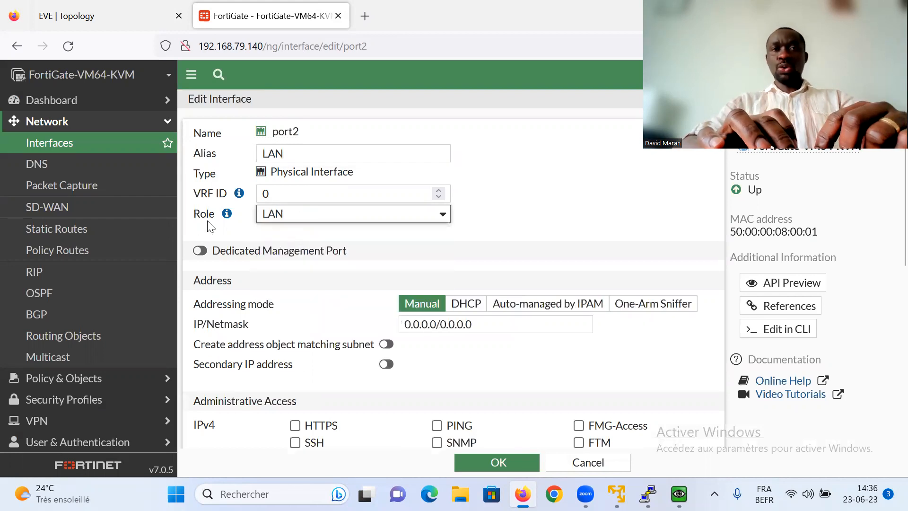
{"action": "left_click", "coordinate": [348, 214]}
{"action": "left_click", "coordinate": [479, 260]}
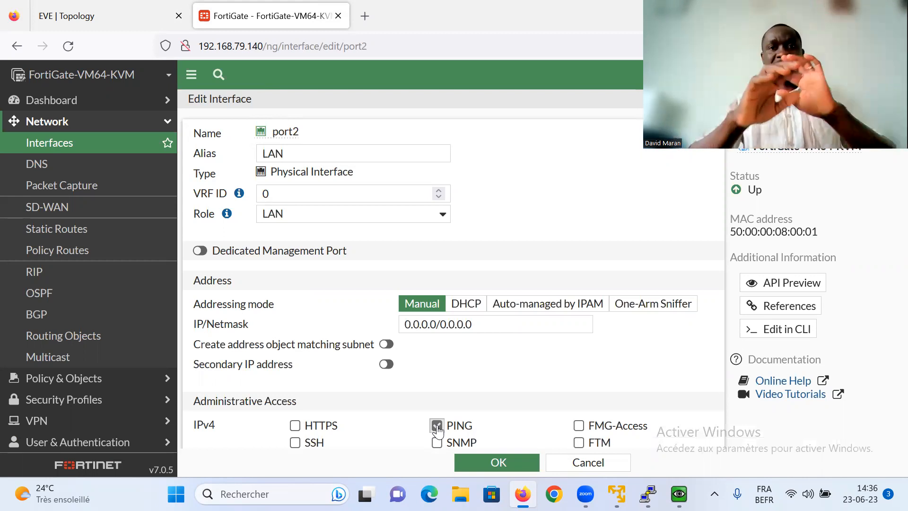
{"action": "left_click", "coordinate": [502, 459]}
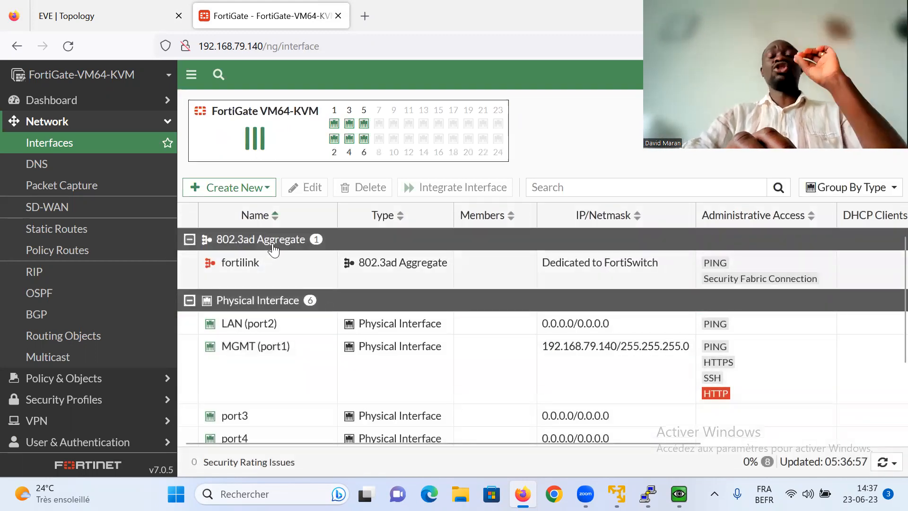
- Start a new interface named INT_VLAN10, reusing that name as its alias
{"action": "left_click", "coordinate": [243, 189]}
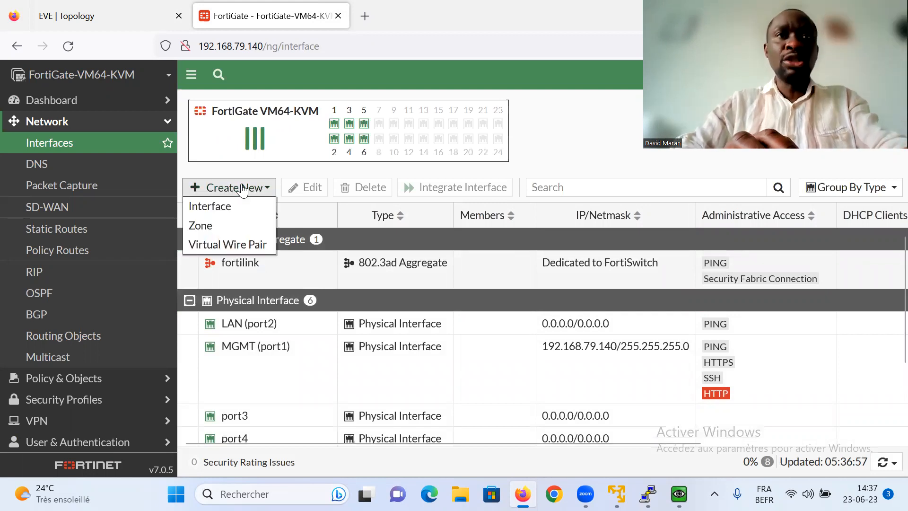
{"action": "left_click", "coordinate": [218, 207]}
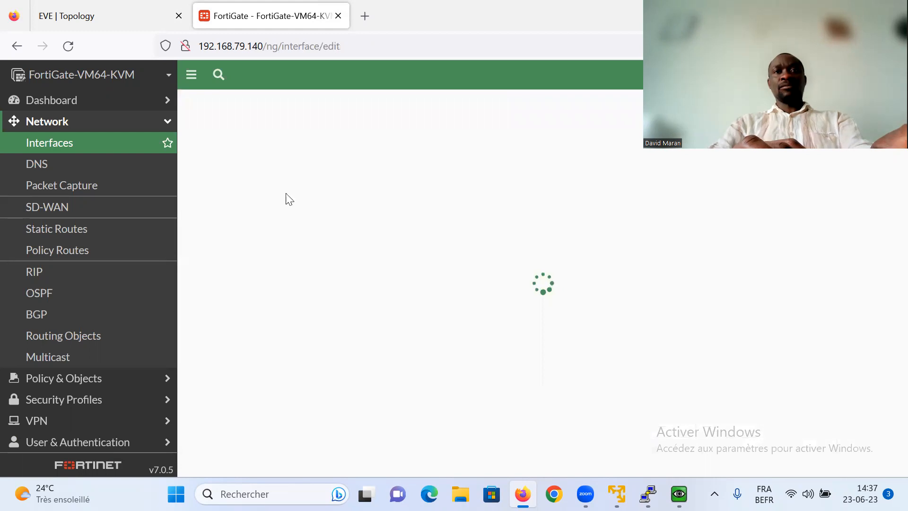
{"action": "left_click", "coordinate": [316, 135]}
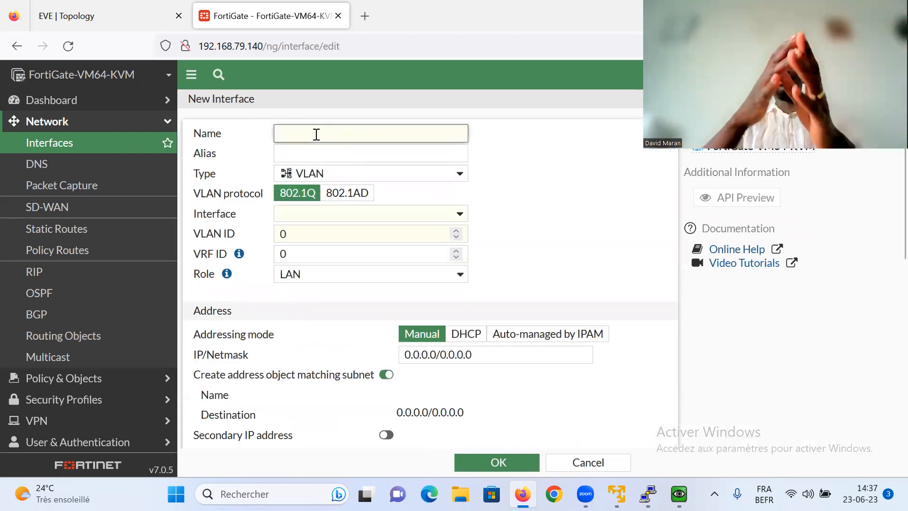
{"action": "type", "text": "INTE"}
{"action": "key", "text": "BackSpace"}
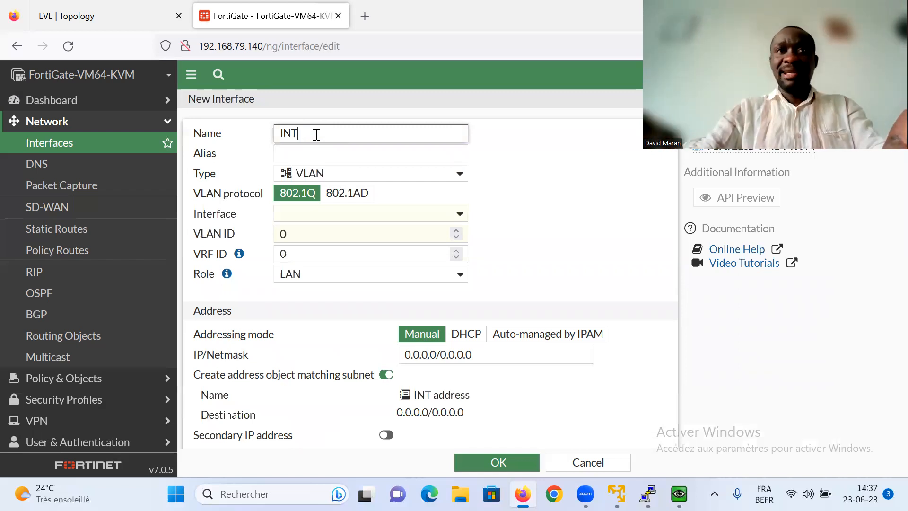
{"action": "type", "text": "_VLAN10"}
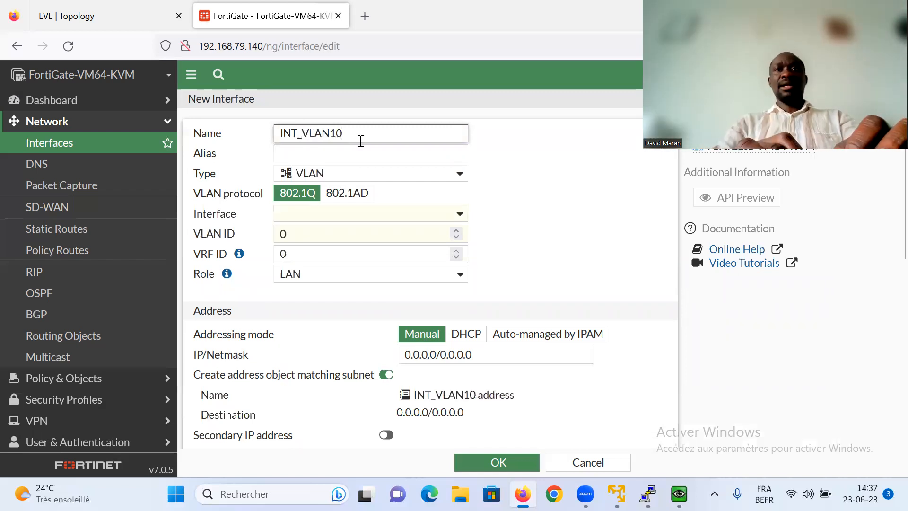
{"action": "left_click_drag", "start_coordinate": [313, 128], "coordinate": [274, 137]}
{"action": "left_click", "coordinate": [294, 156]}
{"action": "type", "text": "INT_VLAN10"}
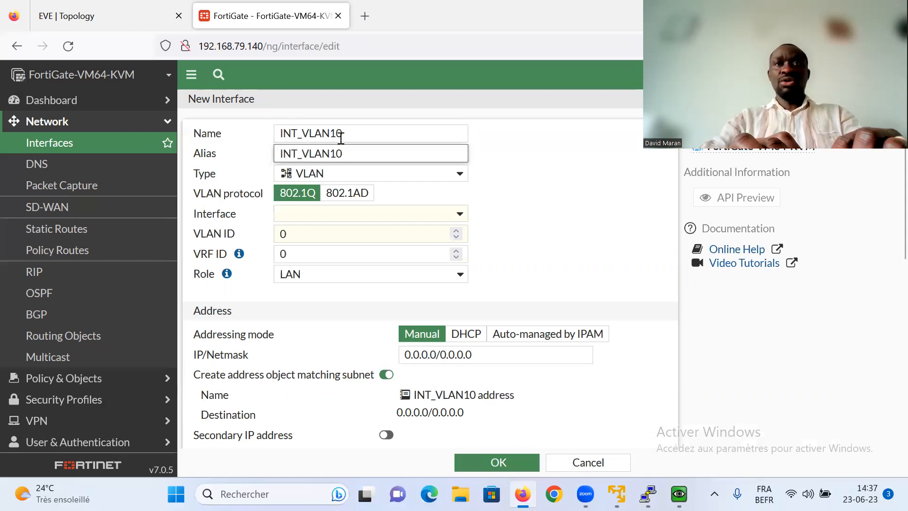
- Place it on LAN (port2) as VLAN 10 at 10.1.1.254/24 with PING allowed, and save
{"action": "left_click", "coordinate": [295, 214]}
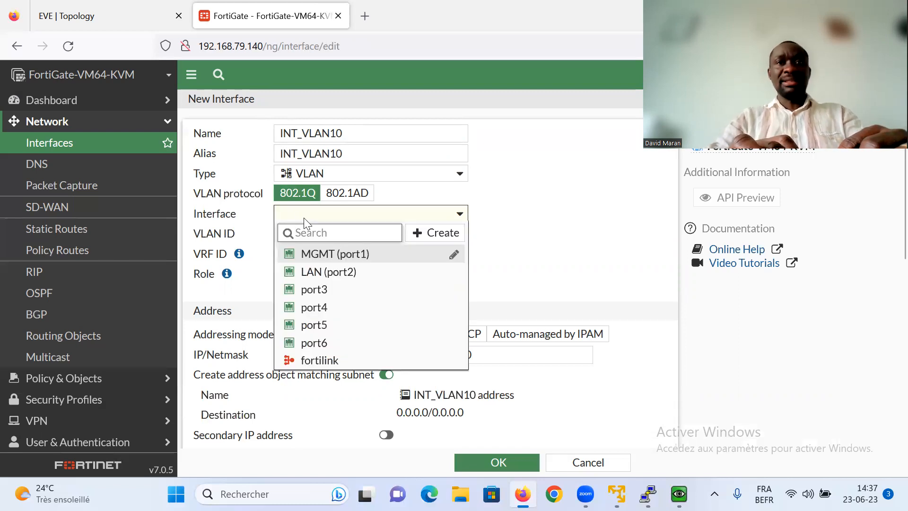
{"action": "mouse_move", "coordinate": [332, 279]}
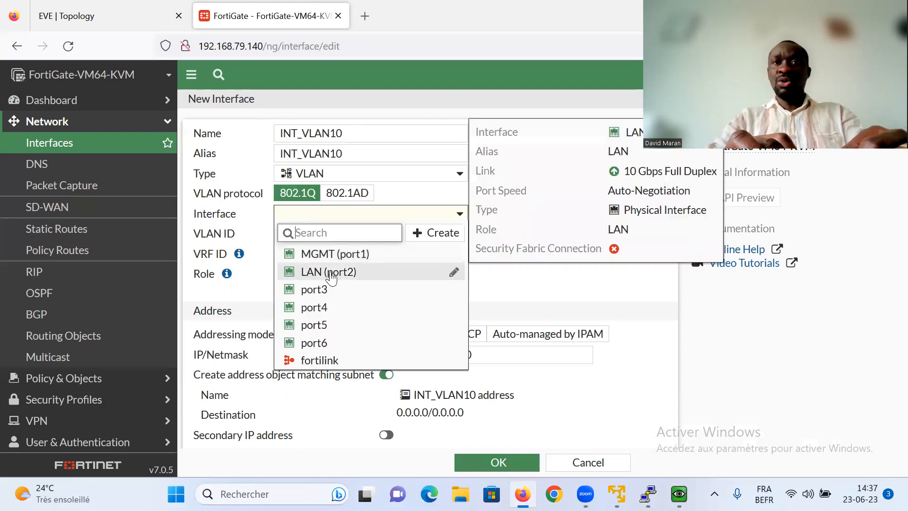
{"action": "left_click", "coordinate": [316, 272]}
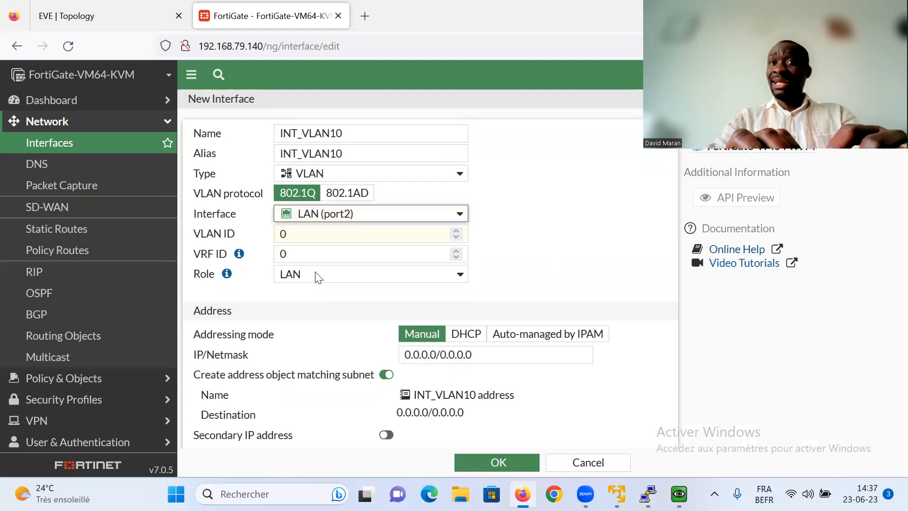
{"action": "left_click", "coordinate": [300, 237]}
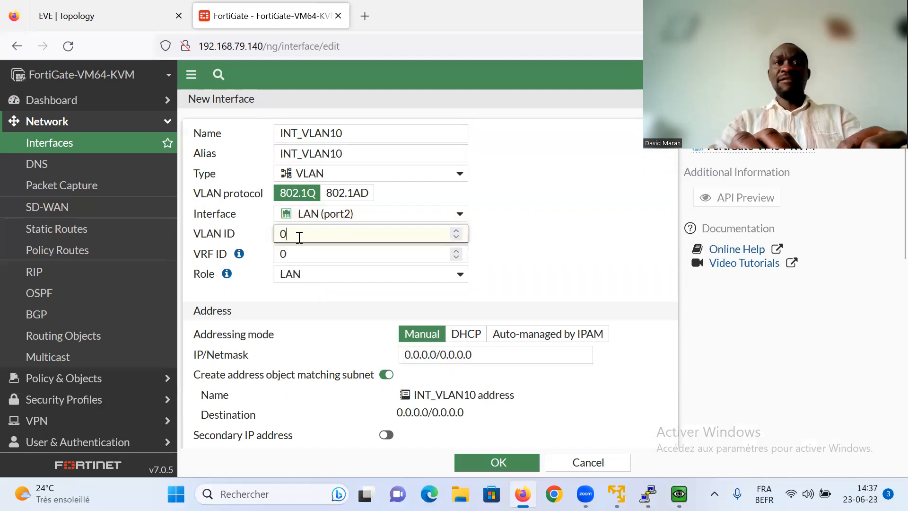
{"action": "key", "text": "BackSpace"}
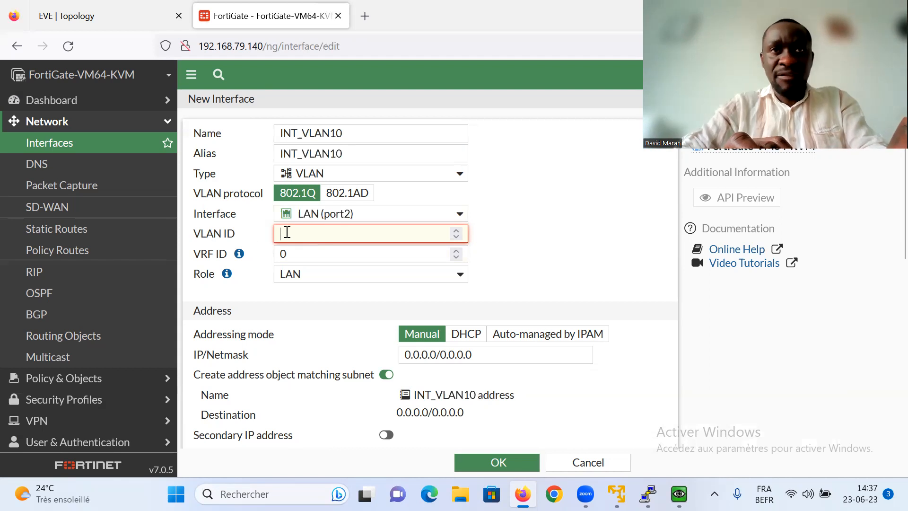
{"action": "type", "text": "10"}
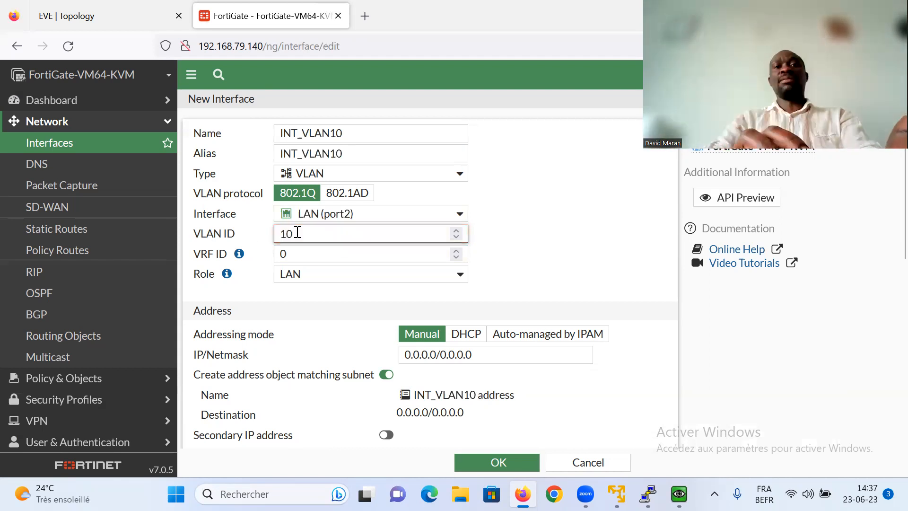
{"action": "left_click_drag", "start_coordinate": [437, 353], "coordinate": [402, 358]}
{"action": "type", "text": "10.1.1."}
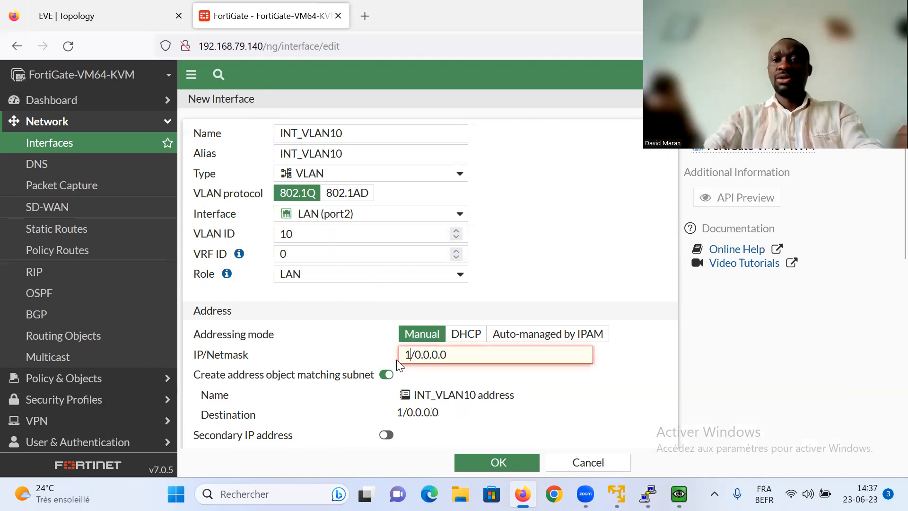
{"action": "type", "text": "254"}
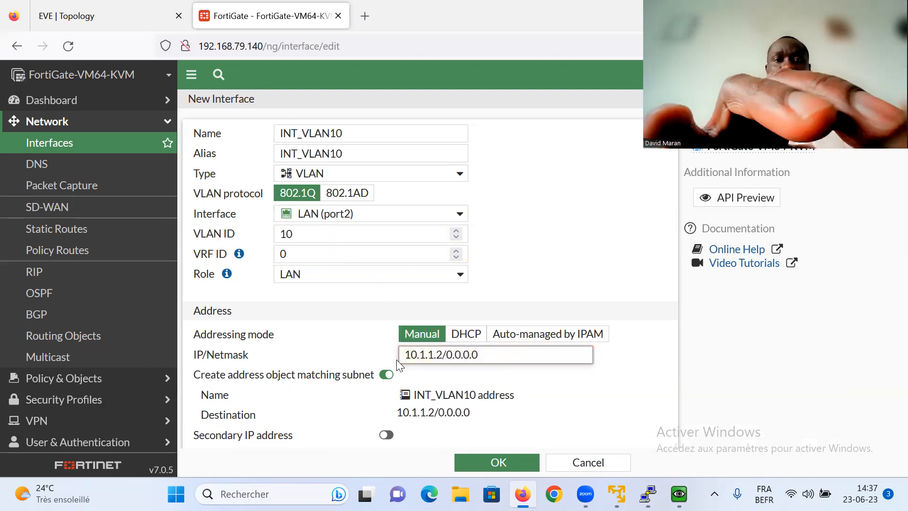
{"action": "left_click_drag", "start_coordinate": [505, 351], "coordinate": [462, 354]}
{"action": "type", "text": "24"}
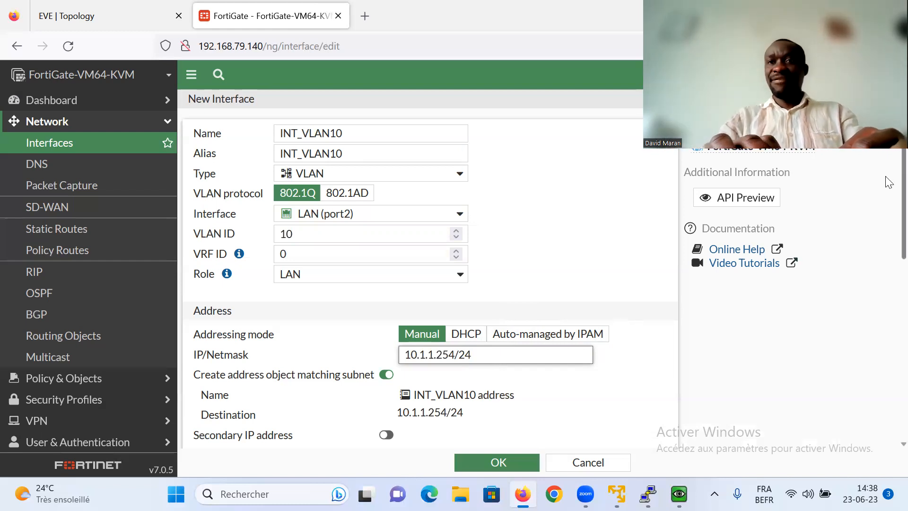
{"action": "scroll", "coordinate": [887, 199], "scroll_direction": "down", "scroll_amount": 3}
{"action": "left_click", "coordinate": [380, 353]}
{"action": "left_click", "coordinate": [502, 463]}
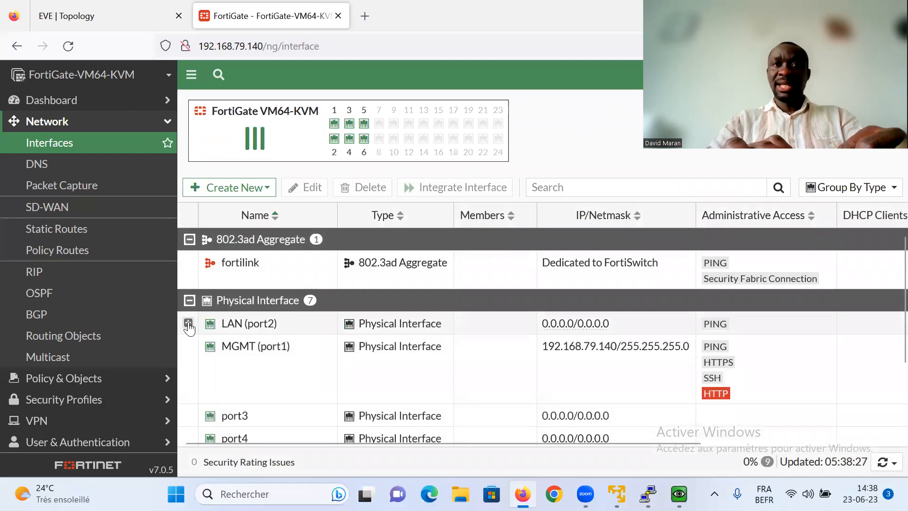
- Expand LAN (port2) to confirm INT_VLAN10 at 10.1.1.254/255.255.255.0 sits beneath it
{"action": "left_click", "coordinate": [188, 323]}
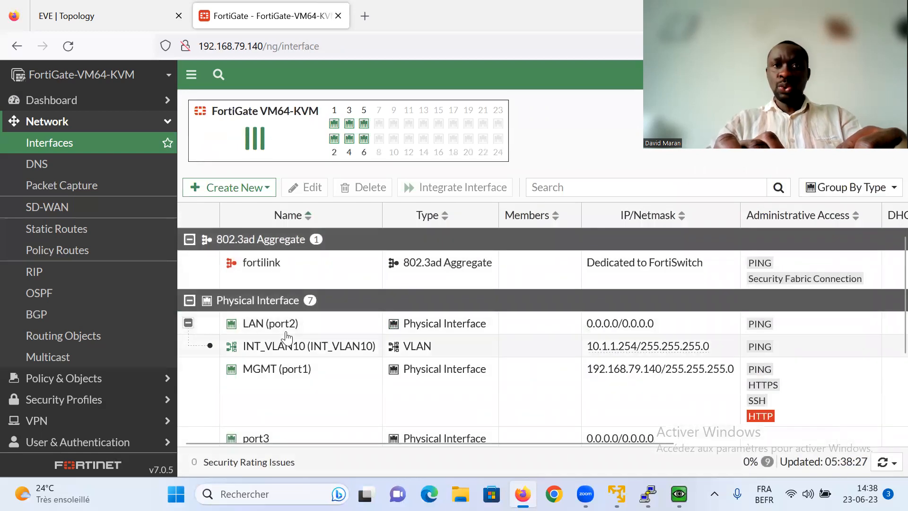
{"action": "mouse_move", "coordinate": [276, 353]}
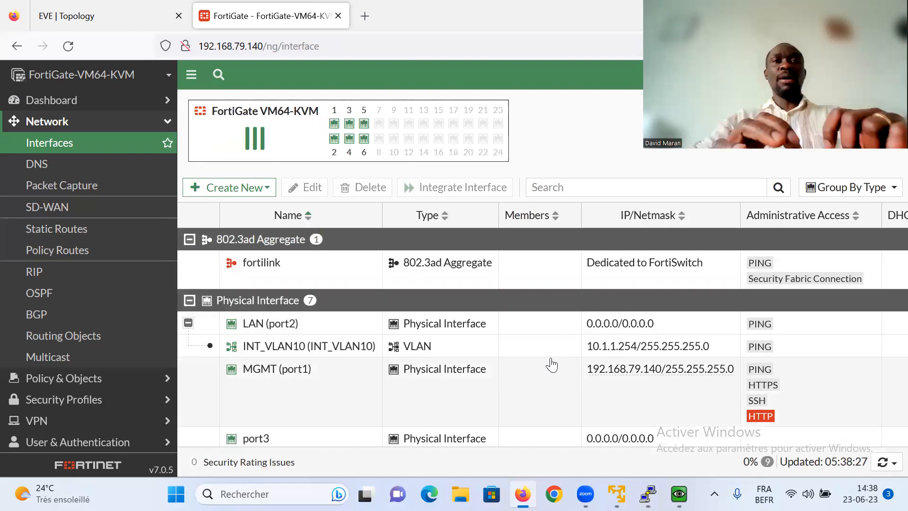
{"action": "left_click", "coordinate": [223, 189]}
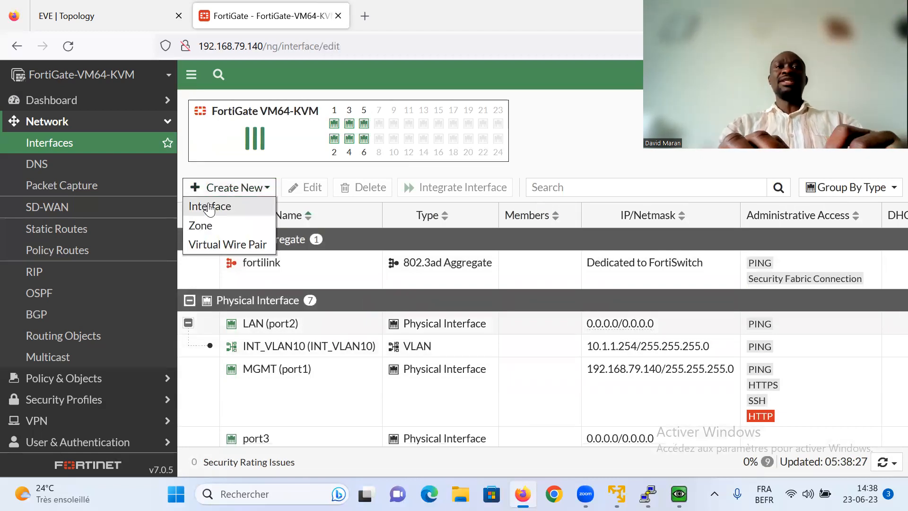
- Create interface INT_VLAN20 (same alias) on LAN (port2) with VLAN ID 20 and role LAN
{"action": "left_click", "coordinate": [210, 206]}
{"action": "left_click", "coordinate": [286, 133]}
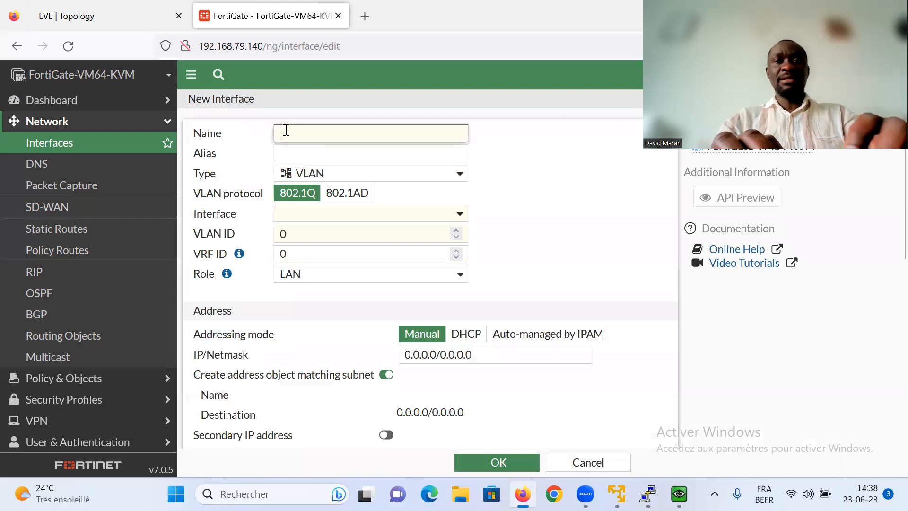
{"action": "type", "text": "INT_VLAN20"}
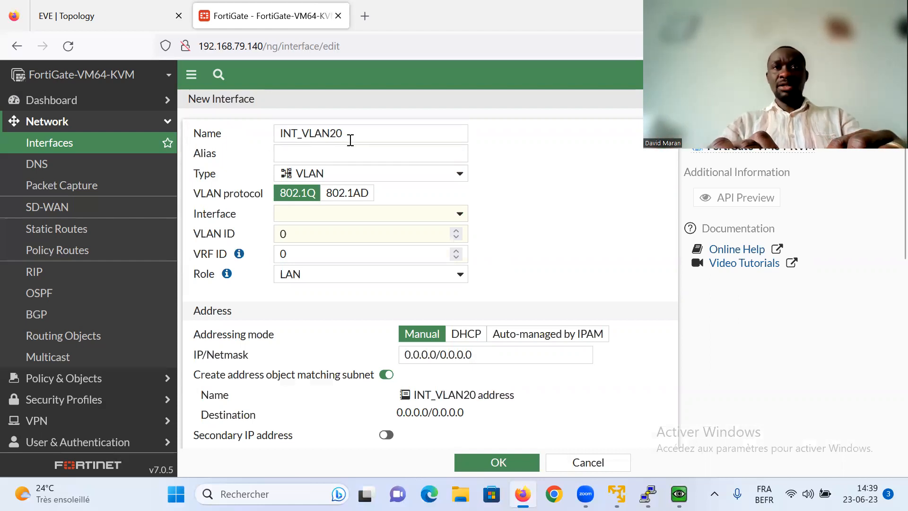
{"action": "left_click_drag", "start_coordinate": [350, 141], "coordinate": [264, 136]}
{"action": "key", "text": "ctrl+c"}
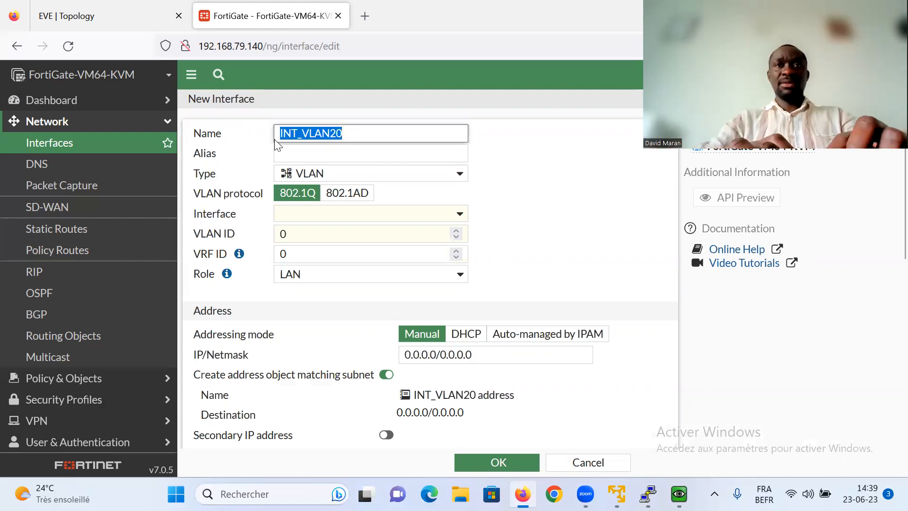
{"action": "left_click", "coordinate": [288, 149]}
{"action": "key", "text": "ctrl+v"}
{"action": "left_click", "coordinate": [294, 217]}
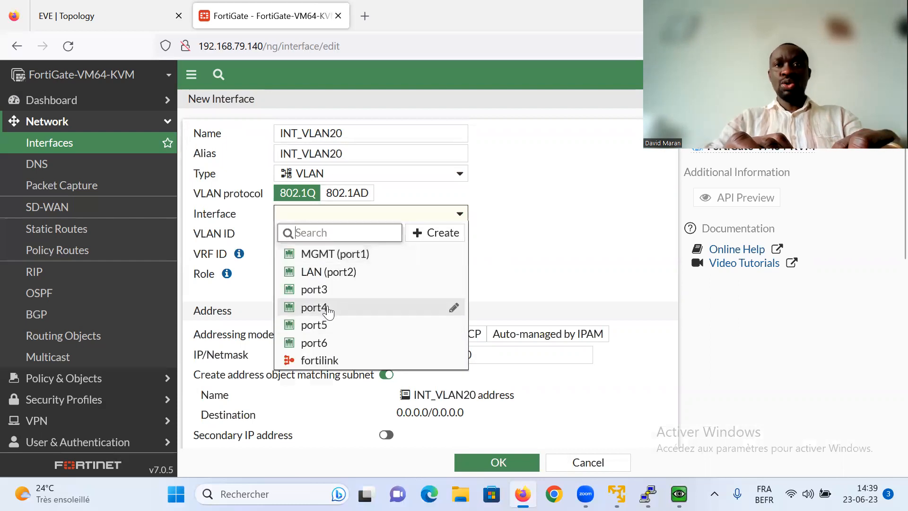
{"action": "left_click", "coordinate": [319, 275]}
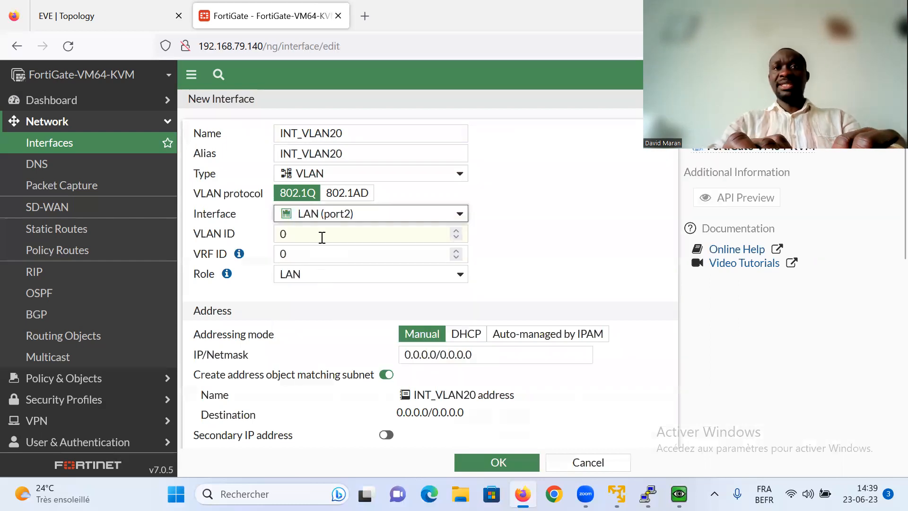
{"action": "left_click", "coordinate": [300, 238]}
{"action": "key", "text": "BackSpace"}
{"action": "type", "text": "20"}
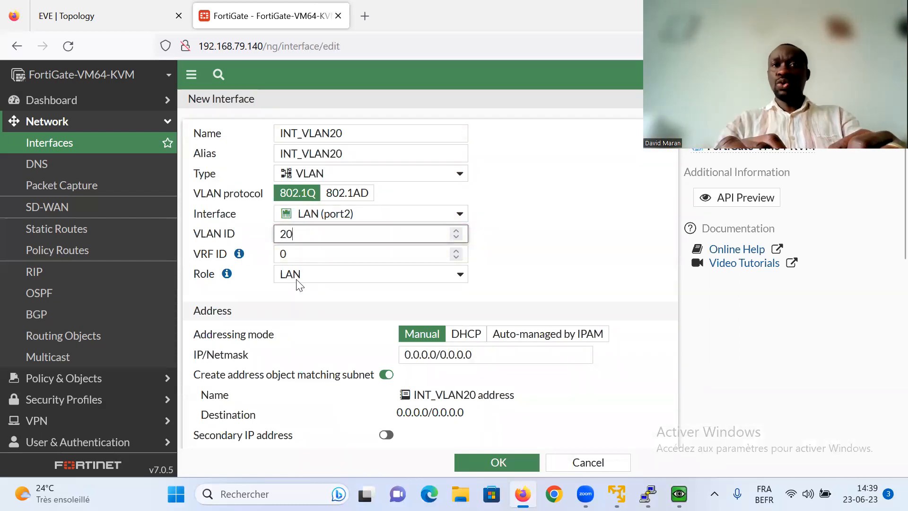
{"action": "left_click", "coordinate": [373, 276]}
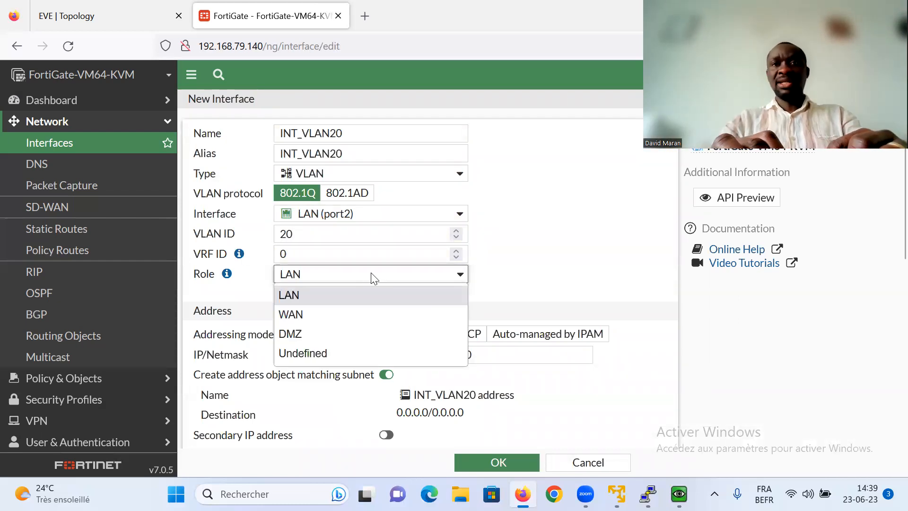
{"action": "left_click", "coordinate": [325, 278]}
- Give INT_VLAN20 address 20.1.1.254/255.255.255.0, allow PING, and save it
{"action": "left_click", "coordinate": [437, 352]}
{"action": "left_click_drag", "start_coordinate": [437, 352], "coordinate": [386, 356]}
{"action": "type", "text": "20.1"}
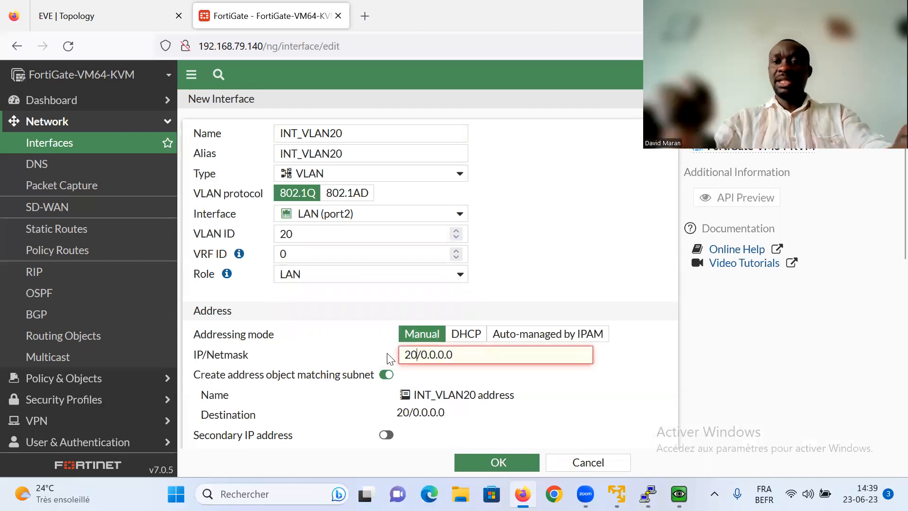
{"action": "type", "text": ".1.254"}
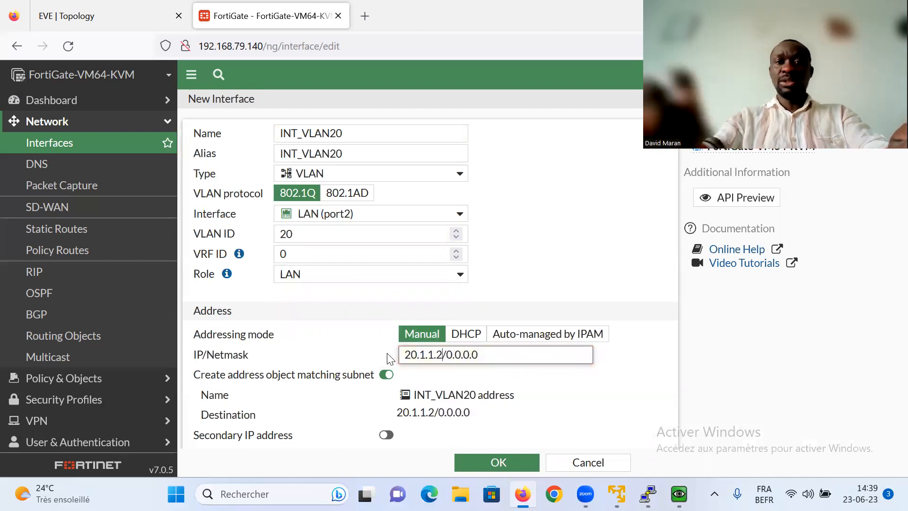
{"action": "left_click_drag", "start_coordinate": [506, 358], "coordinate": [461, 358]}
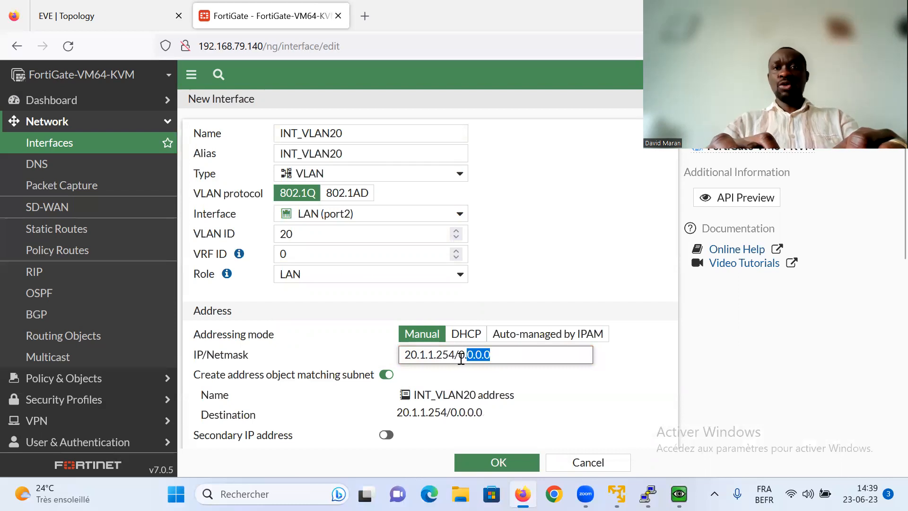
{"action": "key", "text": "BackSpace"}
{"action": "type", "text": "255"}
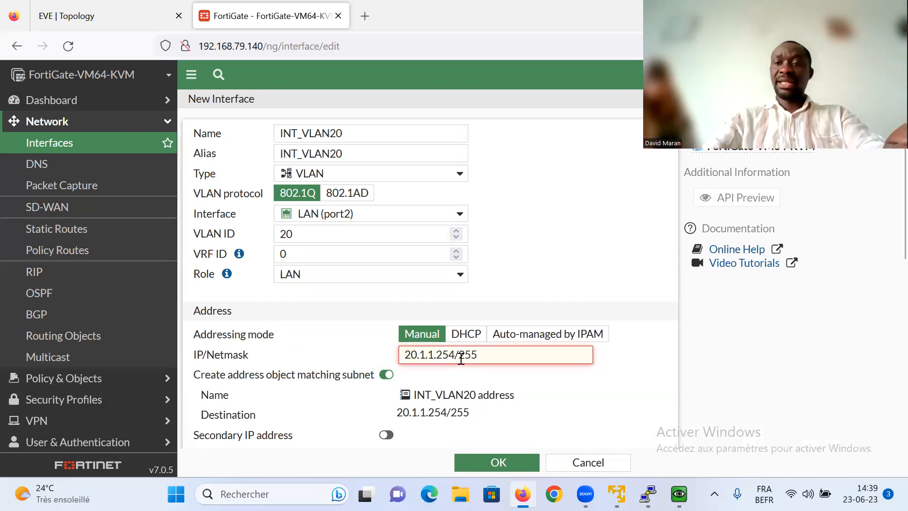
{"action": "type", "text": ".255"}
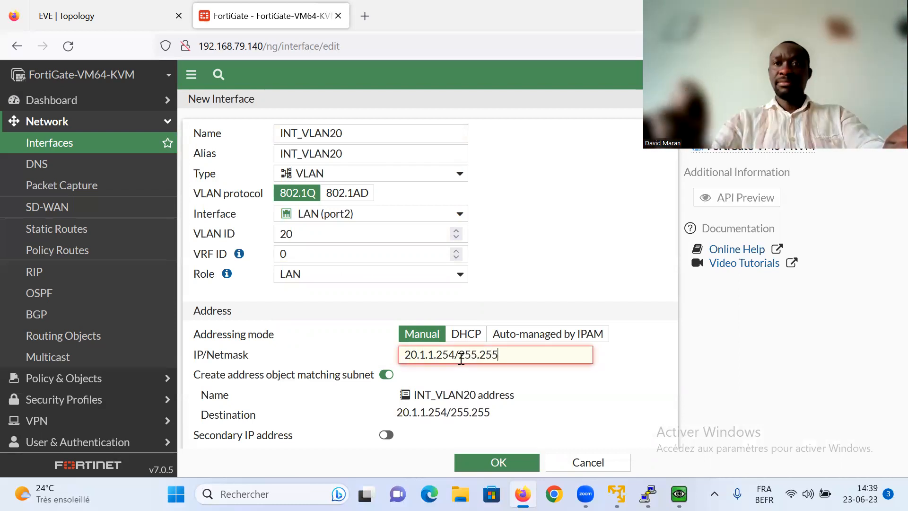
{"action": "type", "text": ".255.0"}
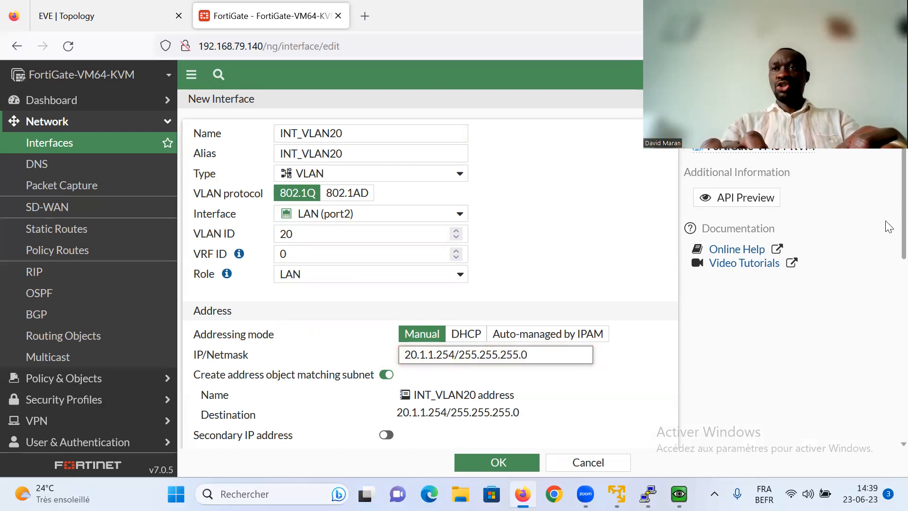
{"action": "scroll", "coordinate": [885, 261], "scroll_direction": "down", "scroll_amount": 3}
{"action": "left_click", "coordinate": [380, 324]}
{"action": "left_click", "coordinate": [501, 462]}
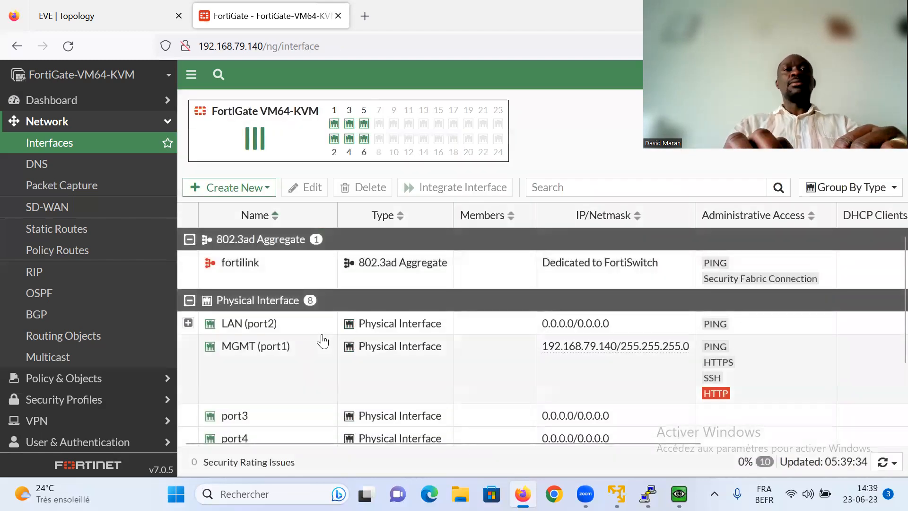
{"action": "mouse_move", "coordinate": [648, 494]}
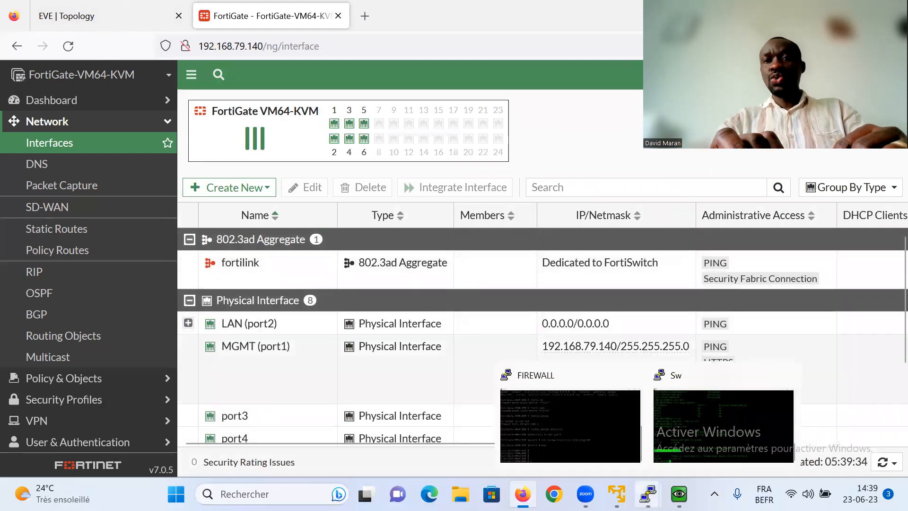
- From the Win-PC command prompt, ping 10.1.1.254 (4 replies), then ping 20.1.1.254
{"action": "mouse_move", "coordinate": [679, 494]}
{"action": "left_click", "coordinate": [667, 456]}
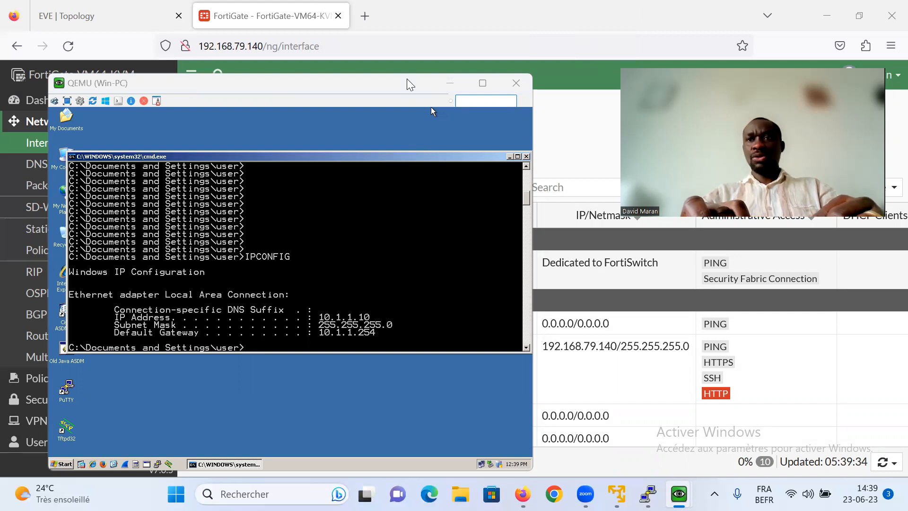
{"action": "left_click", "coordinate": [320, 279]}
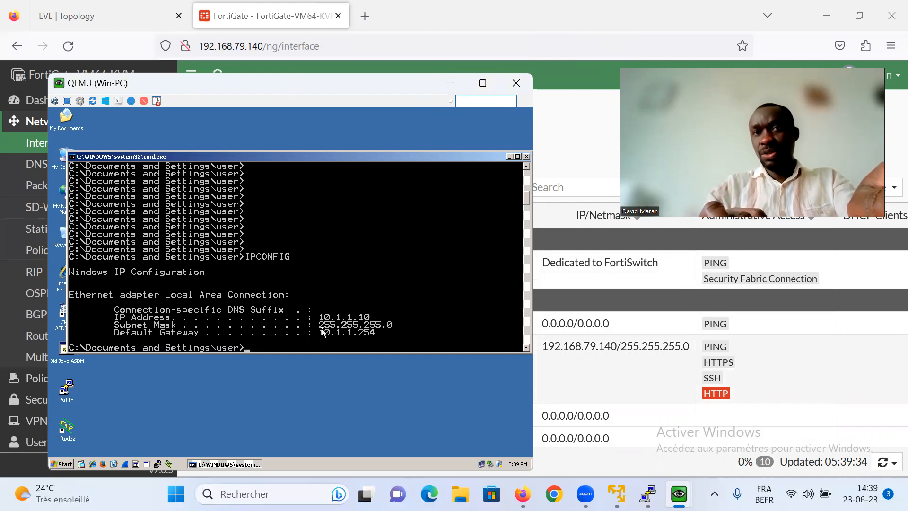
{"action": "type", "text": "PING 10"}
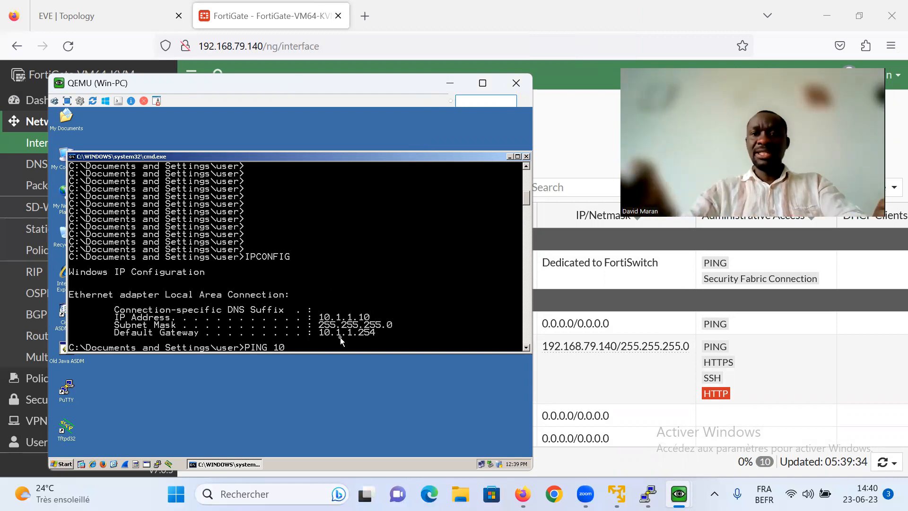
{"action": "type", "text": ".1.1.2"}
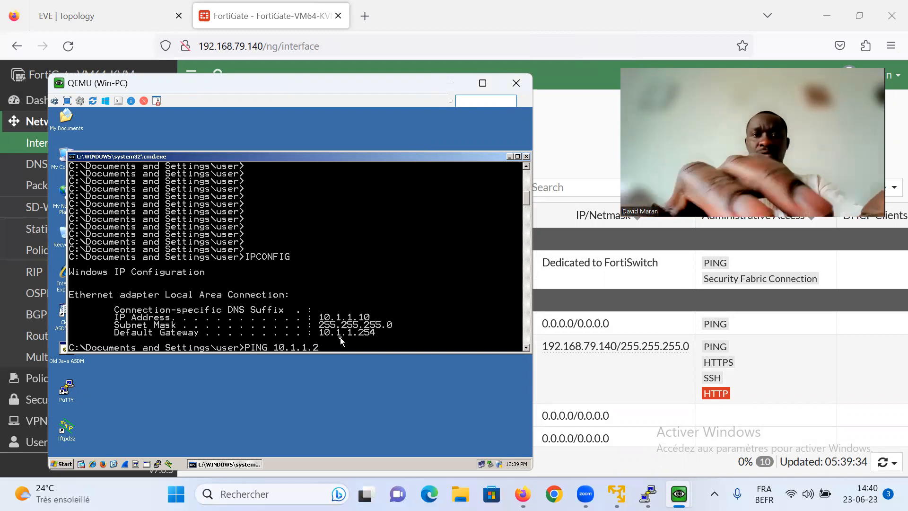
{"action": "type", "text": "54"}
{"action": "key", "text": "Return"}
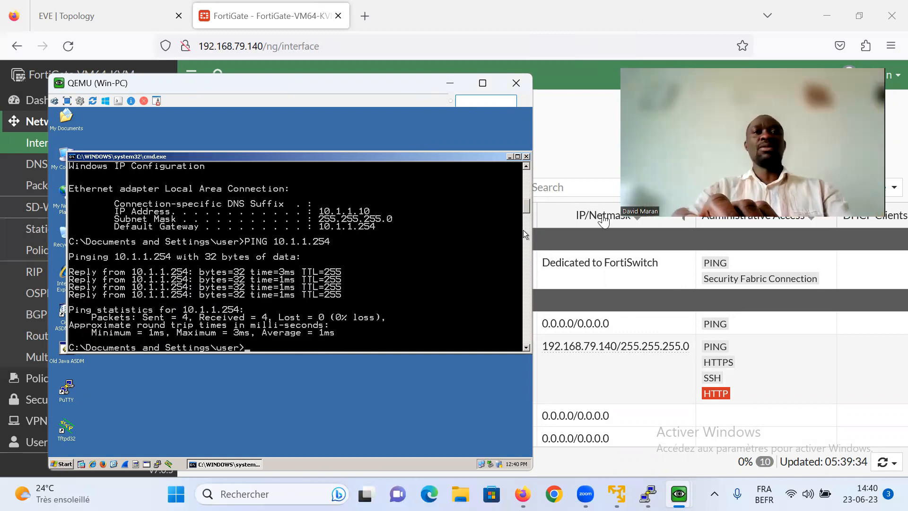
{"action": "key", "text": "Up"}
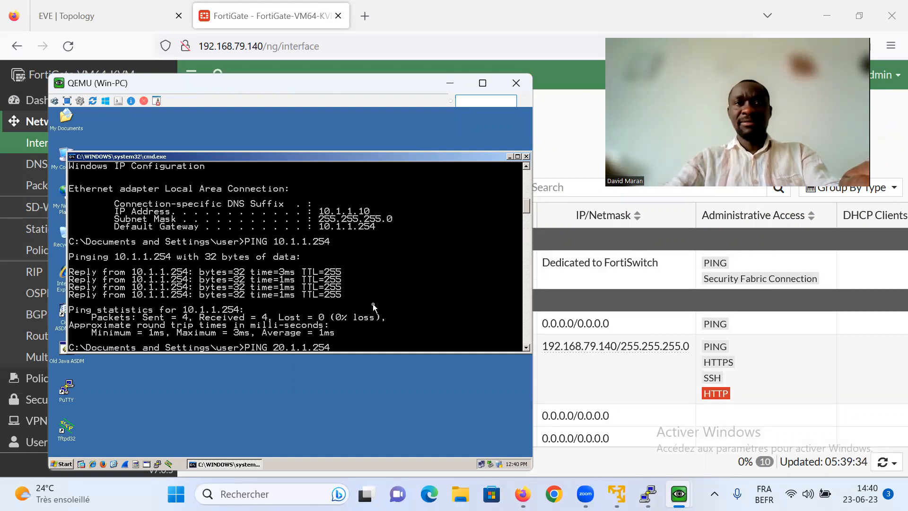
{"action": "key", "text": "Return"}
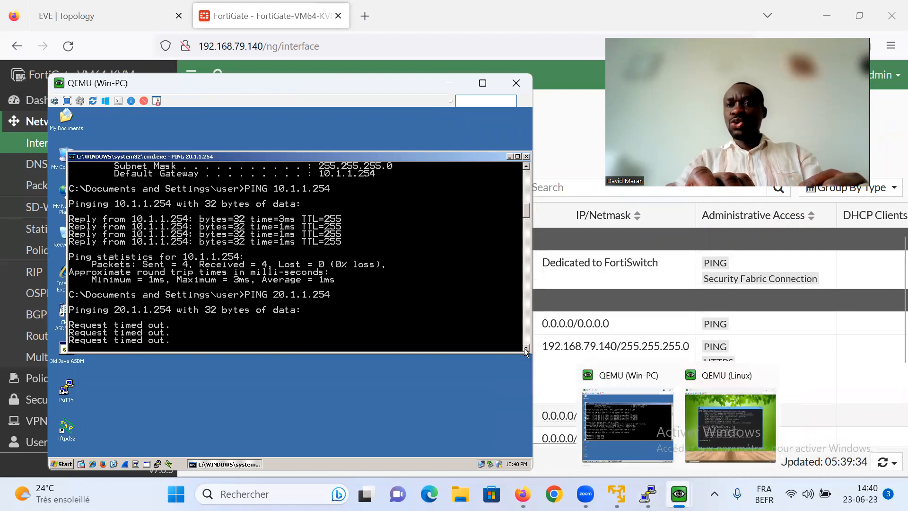
- On the Linux VM, ping 20.1.1.254 (replies) and then 10.1.1.254 (no replies)
{"action": "left_click", "coordinate": [707, 428]}
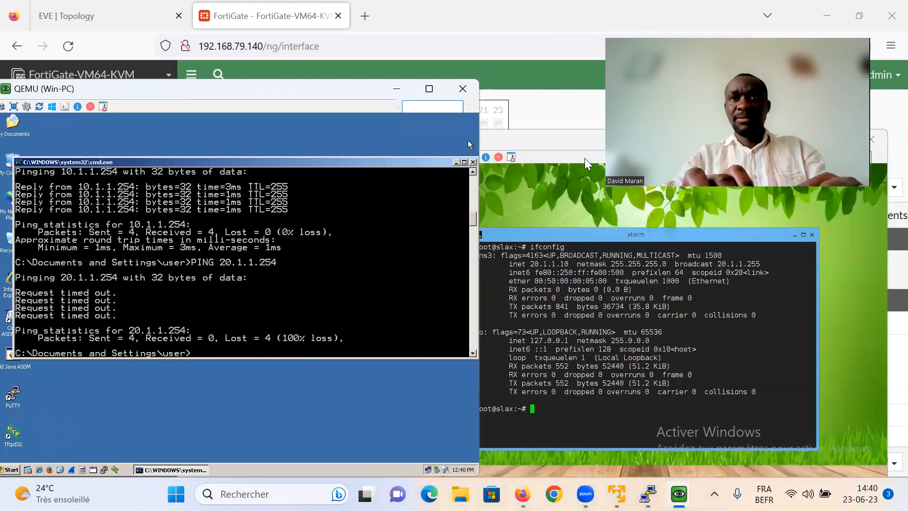
{"action": "left_click_drag", "start_coordinate": [568, 131], "coordinate": [568, 99]}
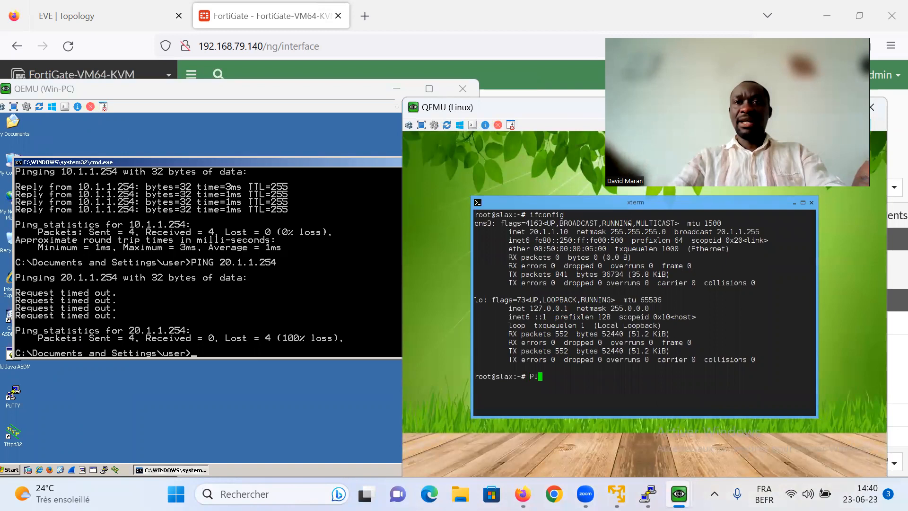
{"action": "type", "text": "ping "}
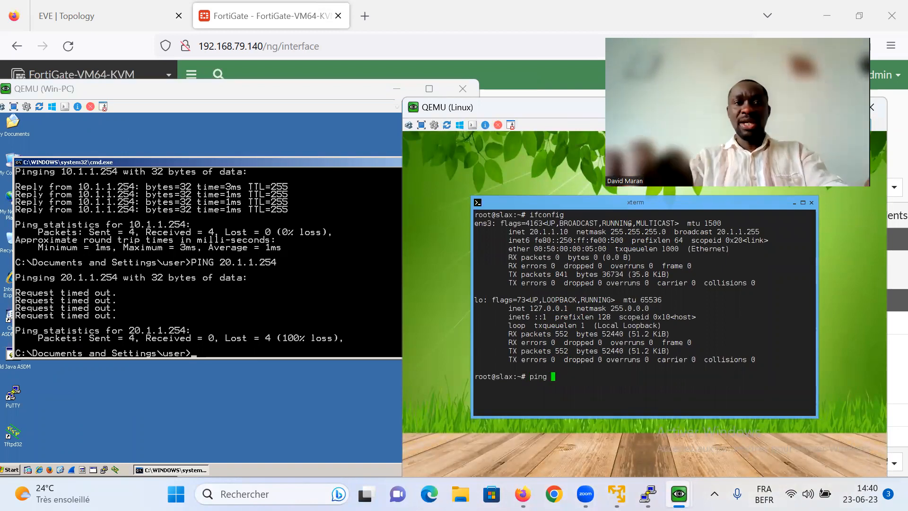
{"action": "type", "text": "20.1.1.1"}
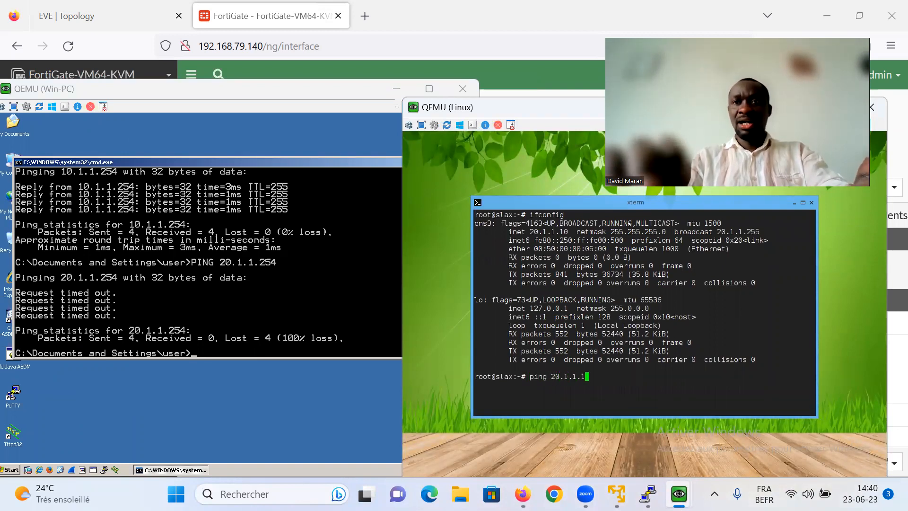
{"action": "type", "text": "-254"}
{"action": "key", "text": "Return"}
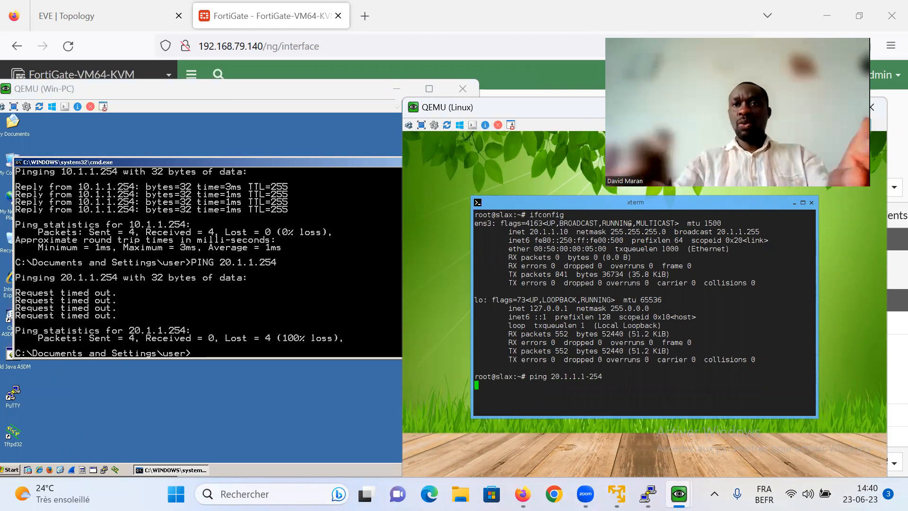
{"action": "key", "text": "ctrl+c"}
{"action": "key", "text": "Up"}
{"action": "key", "text": "Left"}
{"action": "key", "text": "Left"}
{"action": "key", "text": "Left"}
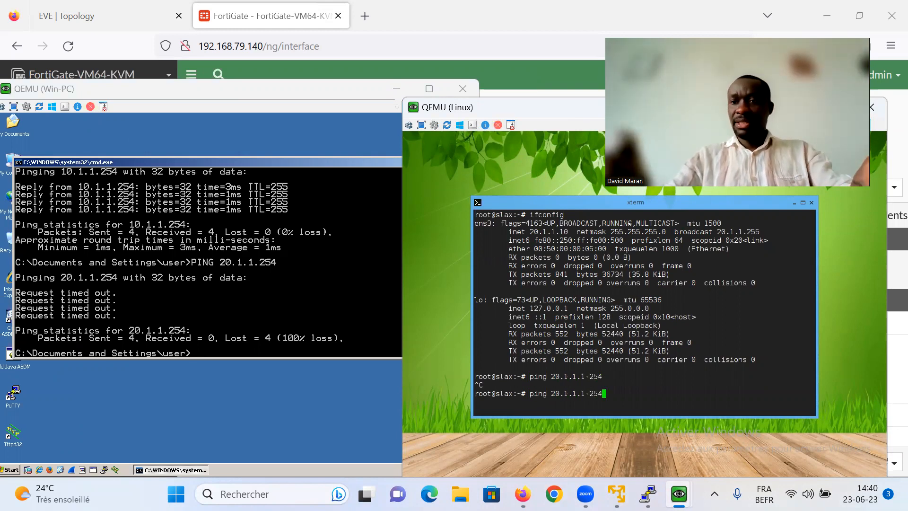
{"action": "type", "text": "-"}
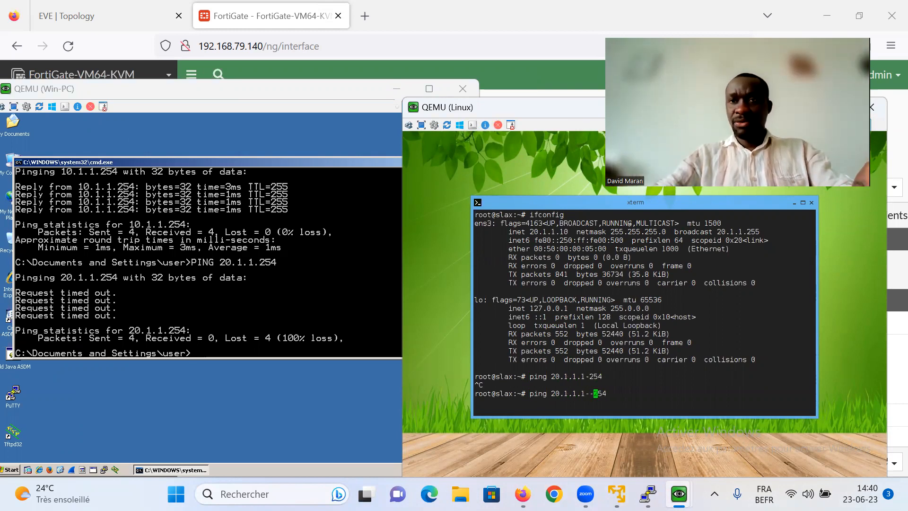
{"action": "key", "text": "BackSpace"}
{"action": "key", "text": "Return"}
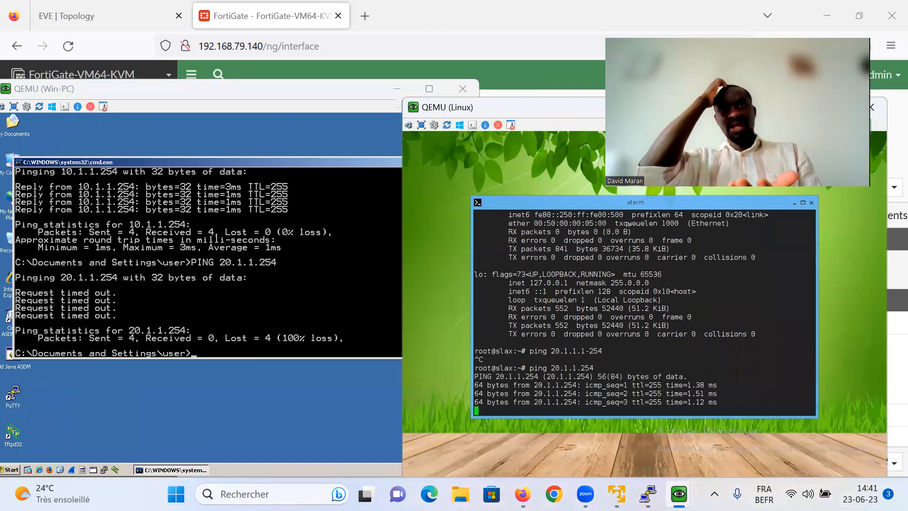
{"action": "key", "text": "ctrl+c"}
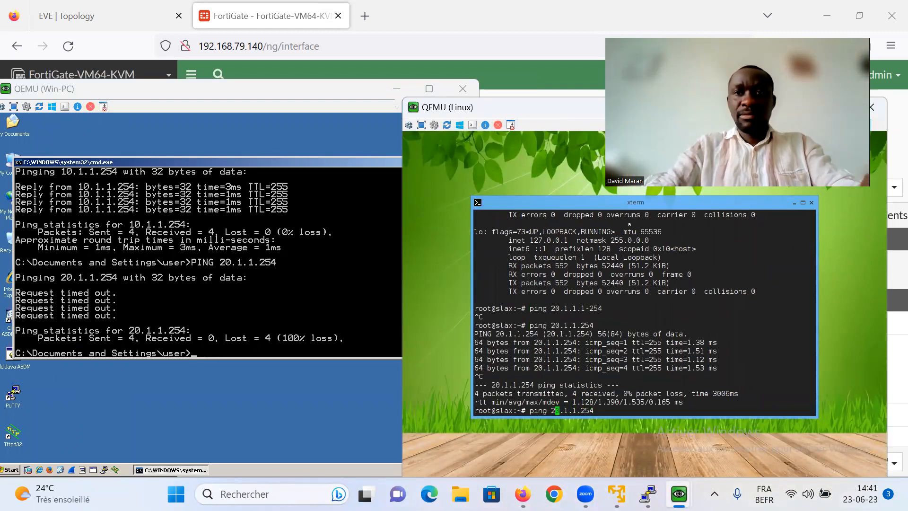
{"action": "key", "text": "Return"}
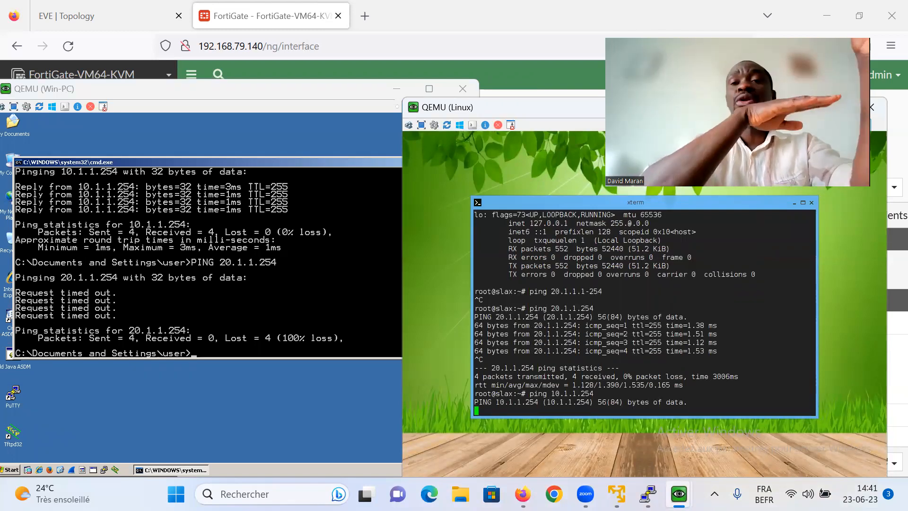
- Check Win-PC's IP configuration, then stop the unanswered Linux ping to 10.1.1.254
{"action": "left_click", "coordinate": [291, 285]}
{"action": "key", "text": "Return"}
{"action": "key", "text": "Return"}
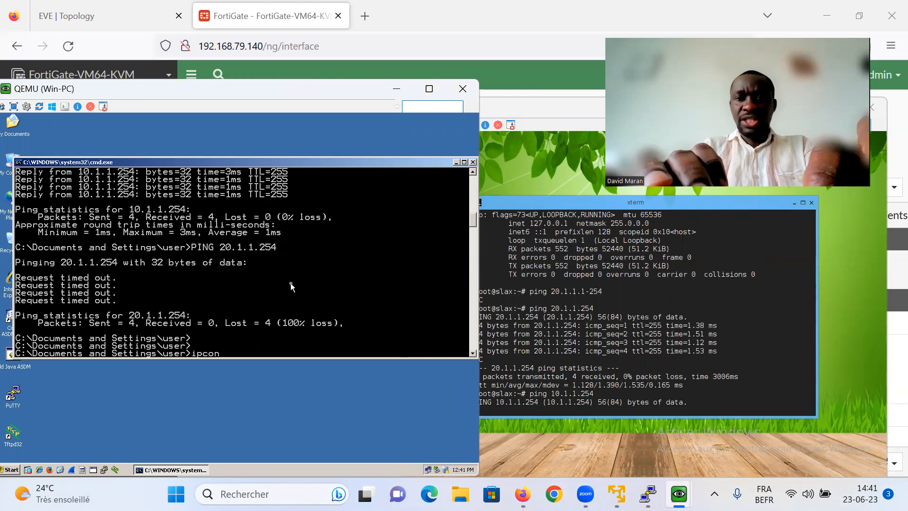
{"action": "key", "text": "Return"}
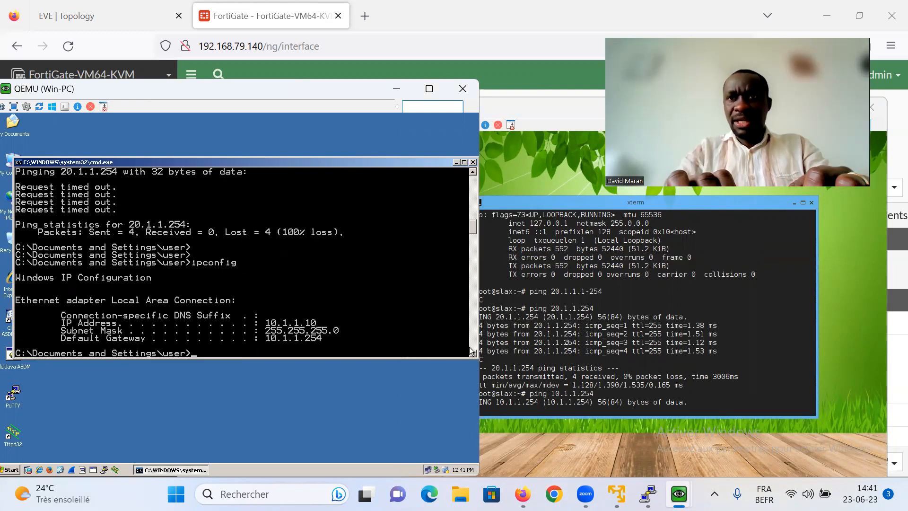
{"action": "left_click", "coordinate": [567, 343]}
{"action": "key", "text": "Return"}
{"action": "key", "text": "ctrl+c"}
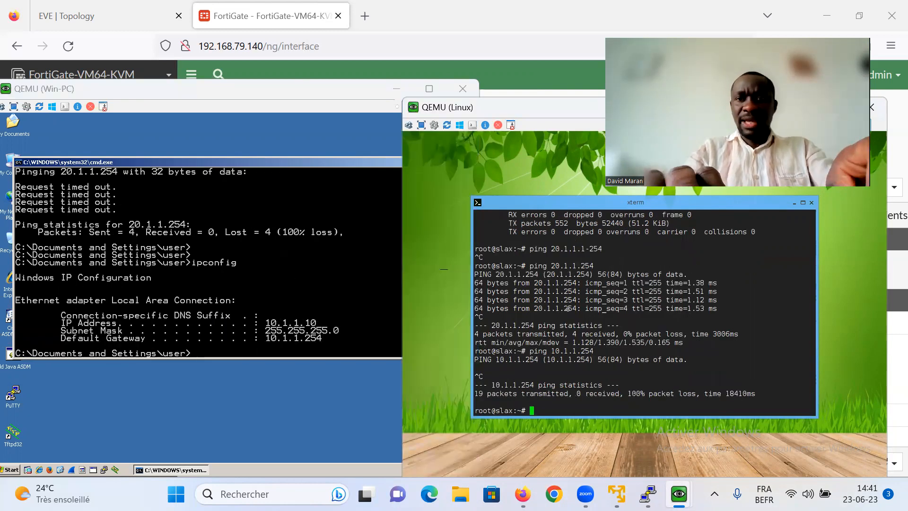
- Show the Linux interfaces with ifconfig and start pinging Win-PC at 10.1.1.10
{"action": "type", "text": "ifconfig"}
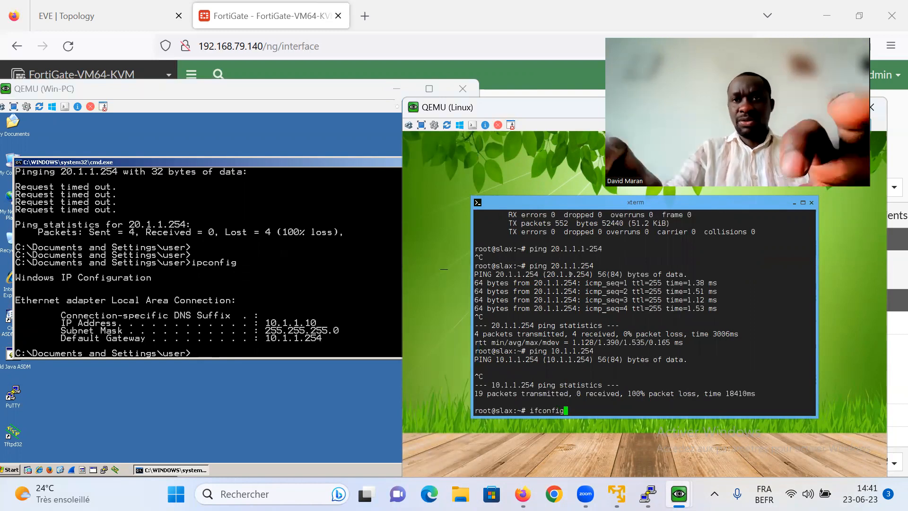
{"action": "key", "text": "Return"}
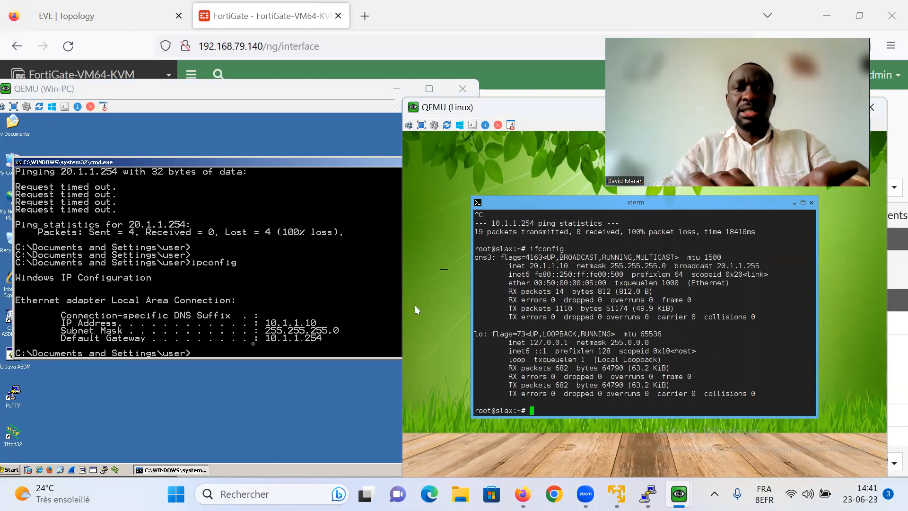
{"action": "type", "text": "ping "}
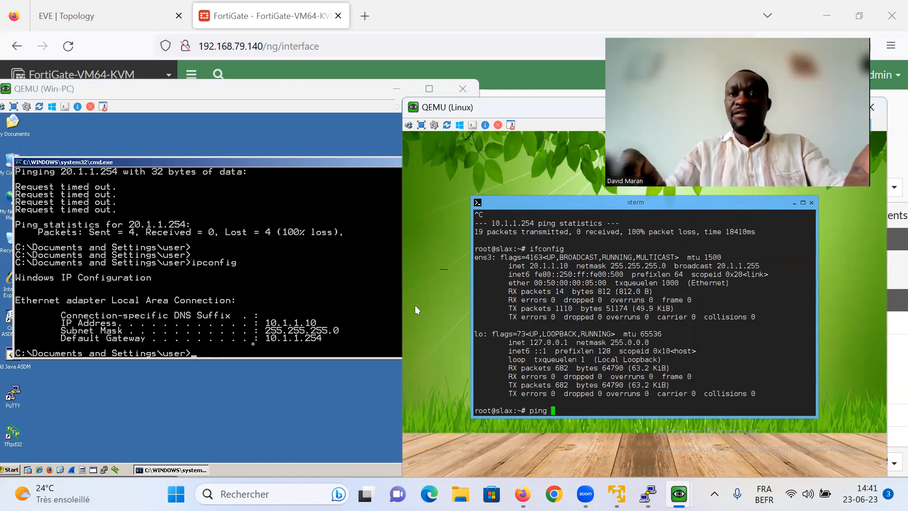
{"action": "type", "text": "10"}
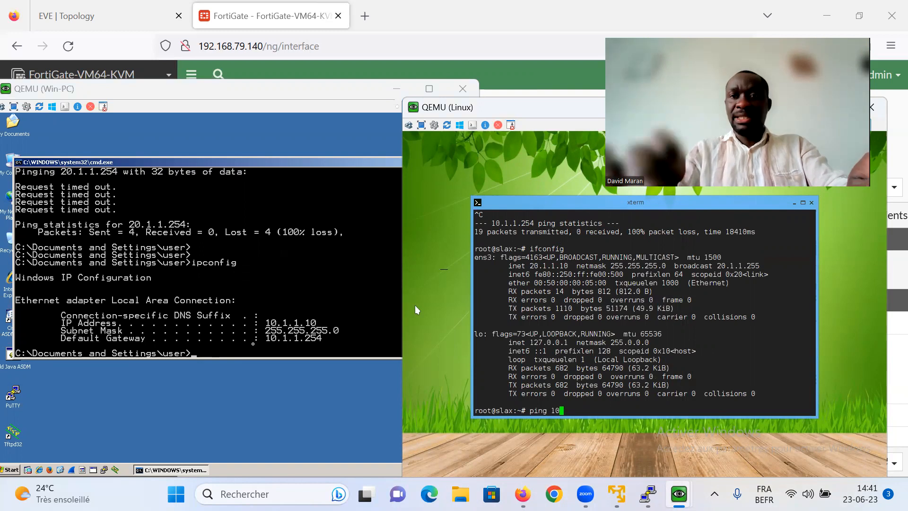
{"action": "type", "text": ".1.1.10"}
{"action": "key", "text": "Return"}
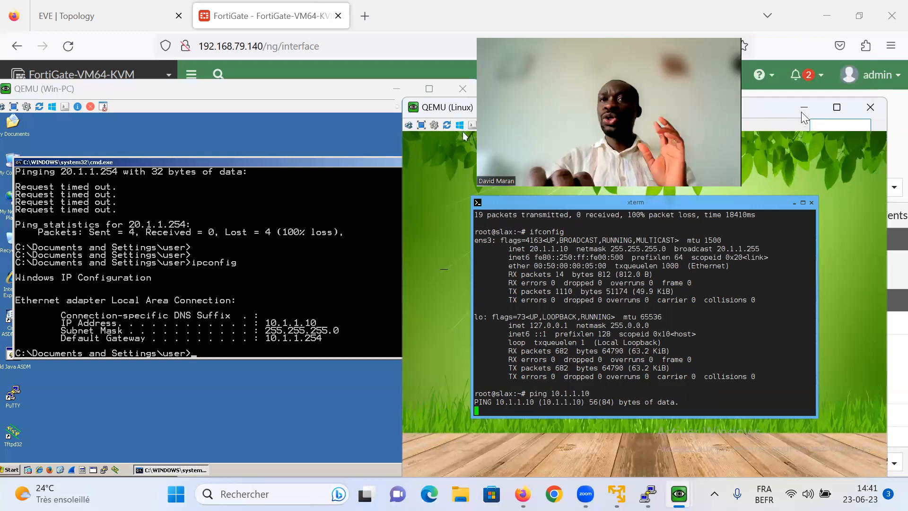
{"action": "left_click", "coordinate": [392, 92]}
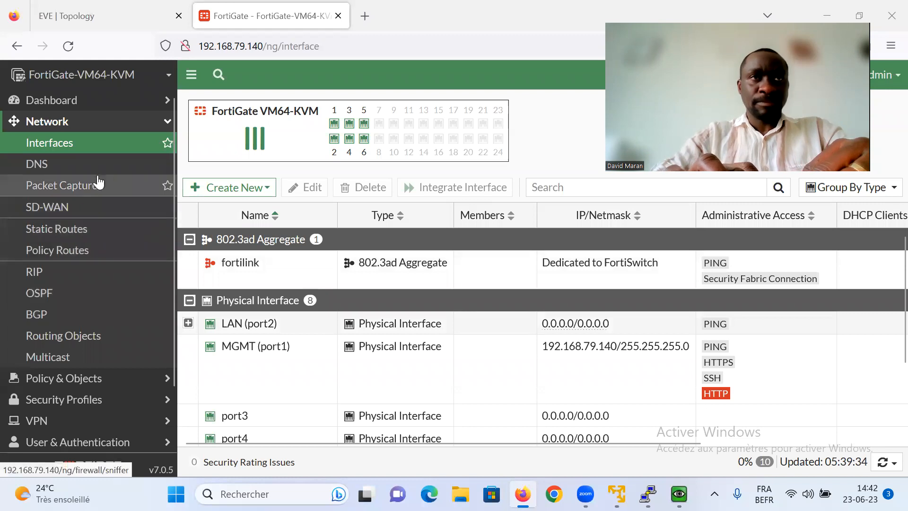
- Go to Policy & Objects > Firewall Policy, showing only the implicit policy, and create a new policy
{"action": "left_click", "coordinate": [89, 381]}
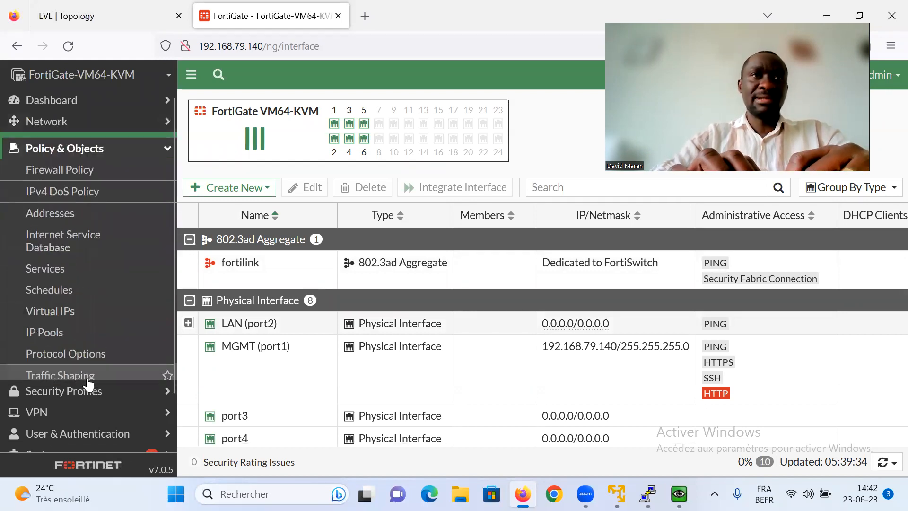
{"action": "left_click", "coordinate": [62, 168]}
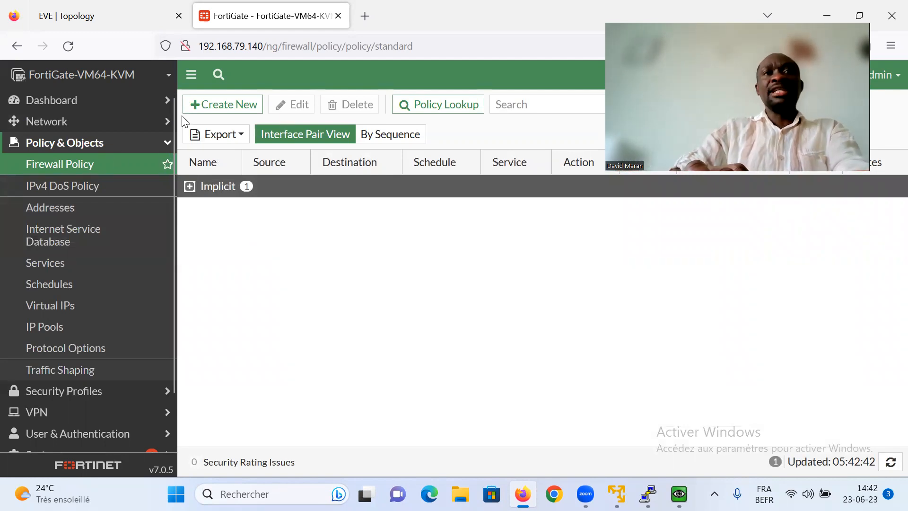
{"action": "left_click", "coordinate": [226, 103]}
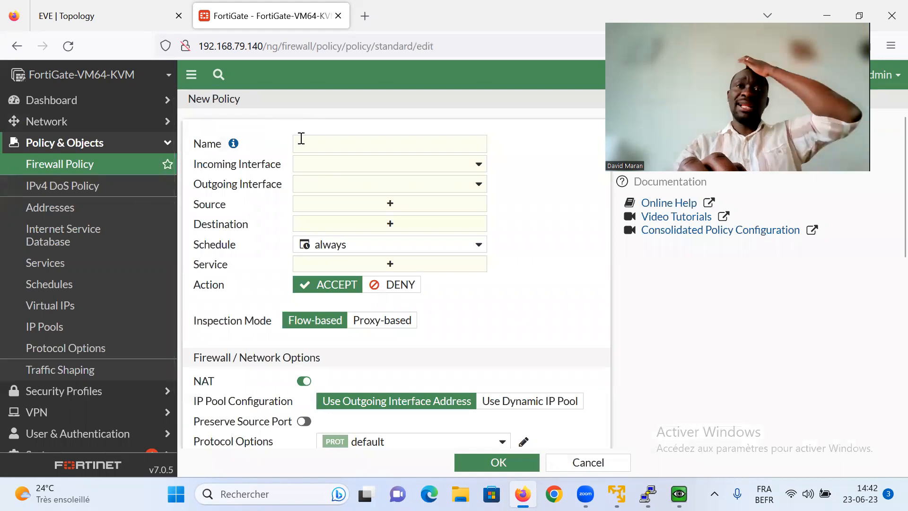
- Name the policy COMM_VLA10_VERS_VLAN20, incoming INT_VLAN10, outgoing INT_VLAN20
{"action": "left_click", "coordinate": [301, 138]}
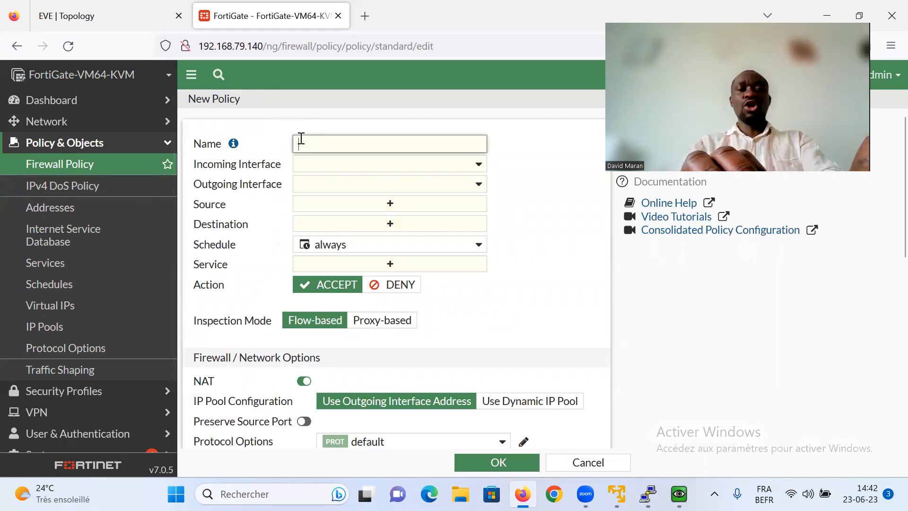
{"action": "type", "text": "COMM"}
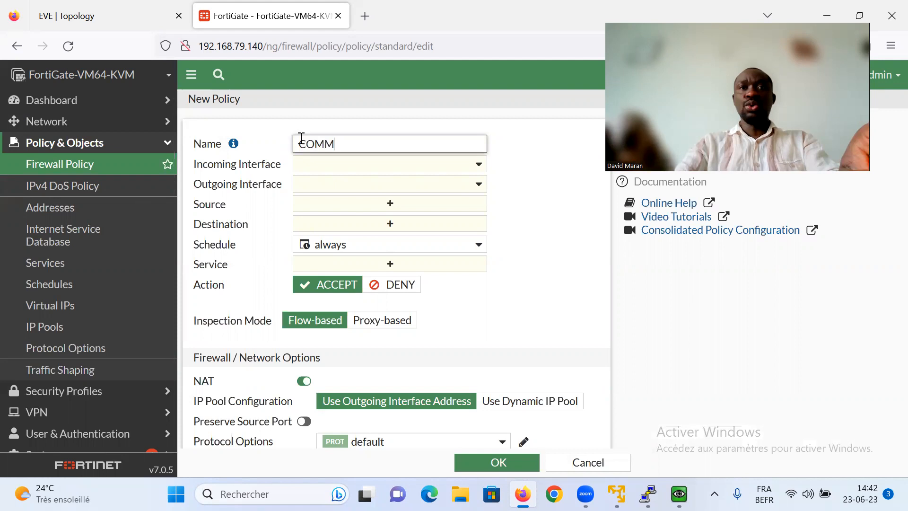
{"action": "type", "text": "_VLA10"}
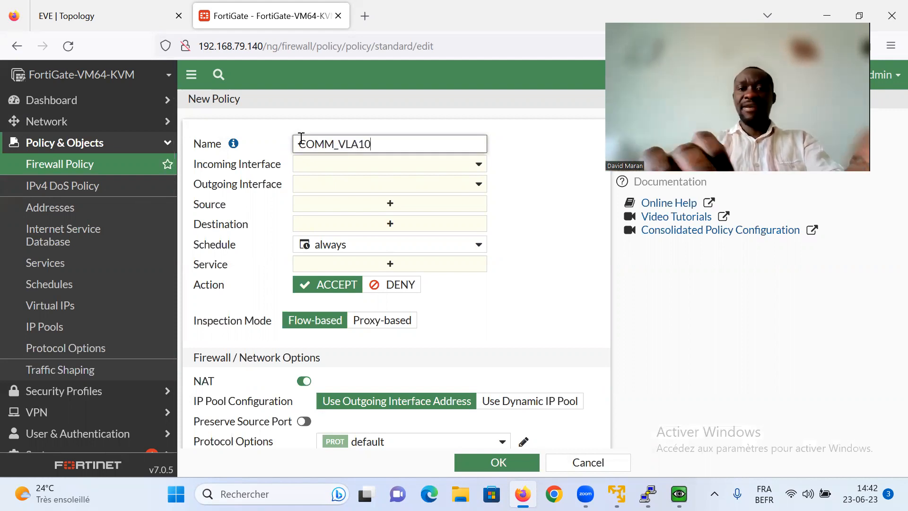
{"action": "left_click", "coordinate": [301, 137]}
{"action": "type", "text": "_VERS_VLA20"}
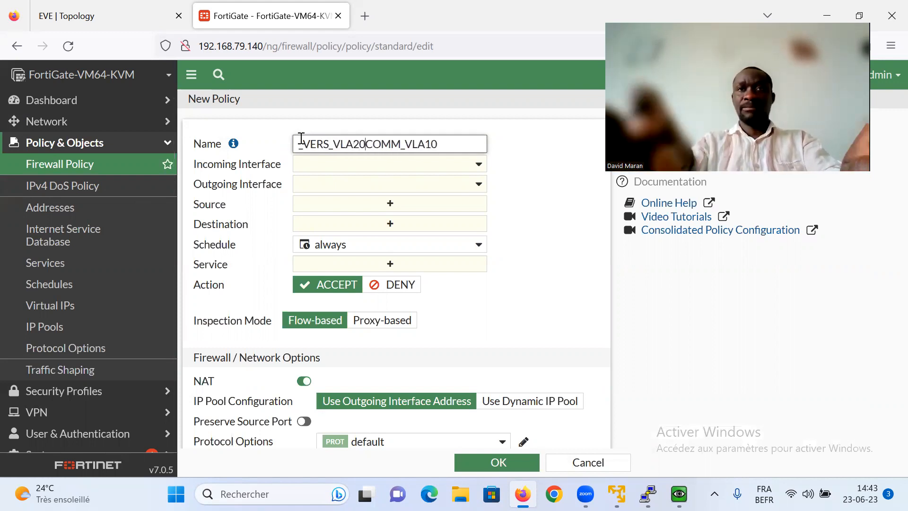
{"action": "key", "text": "BackSpace"}
{"action": "key", "text": "BackSpace"}
{"action": "key", "text": "BackSpace"}
{"action": "key", "text": "BackSpace"}
{"action": "key", "text": "BackSpace"}
{"action": "key", "text": "BackSpace"}
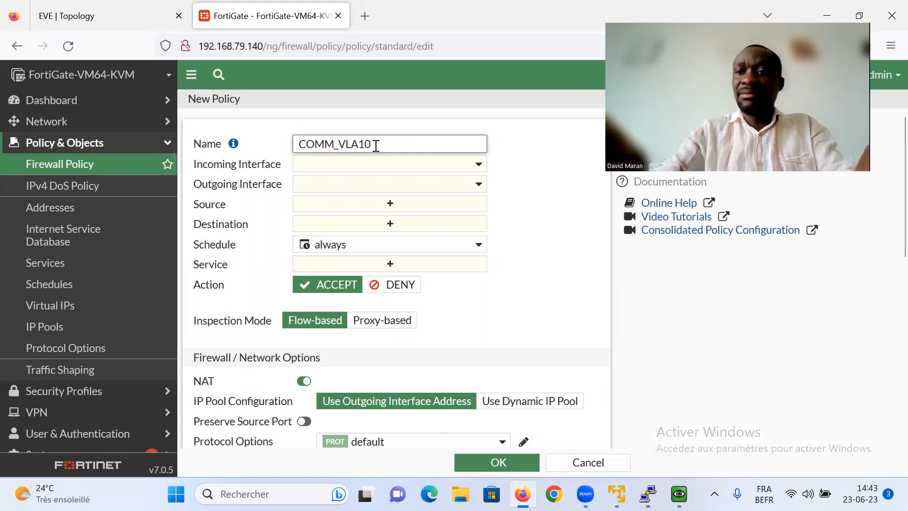
{"action": "type", "text": "_V"}
{"action": "type", "text": "ERS_VL"}
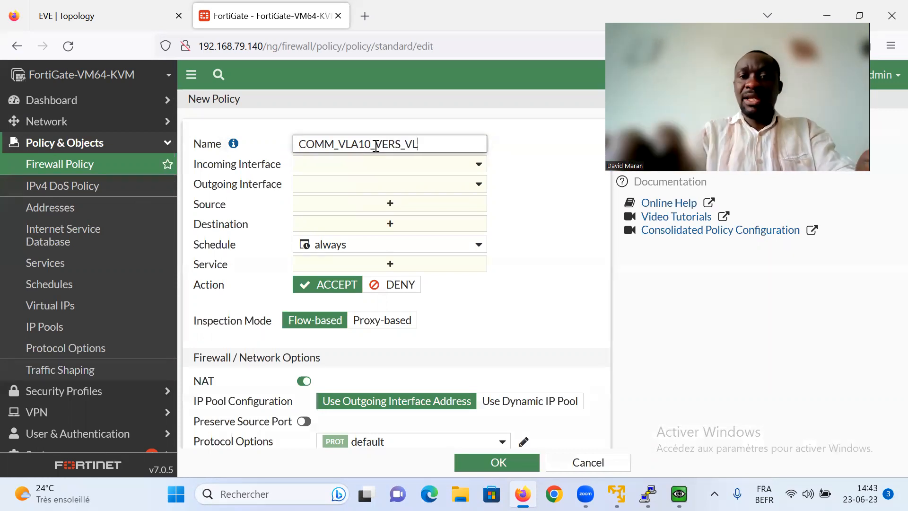
{"action": "type", "text": "AN20"}
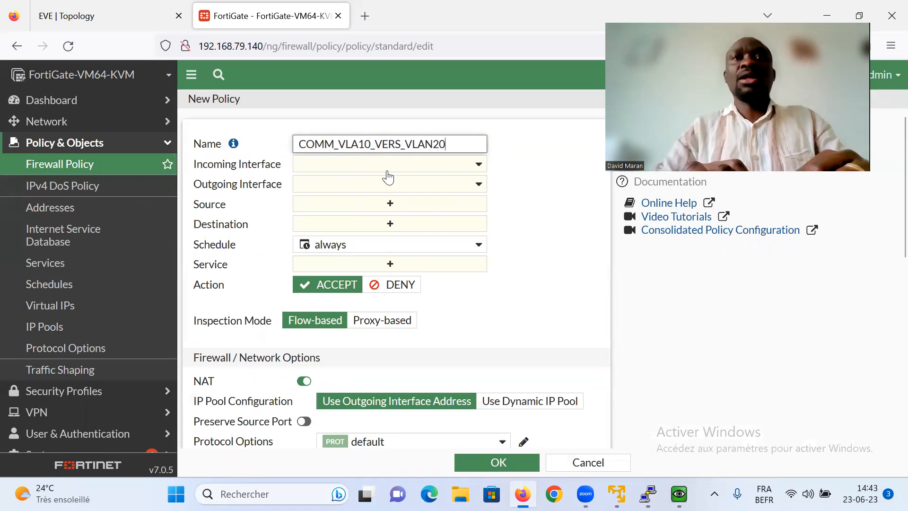
{"action": "left_click", "coordinate": [388, 165]}
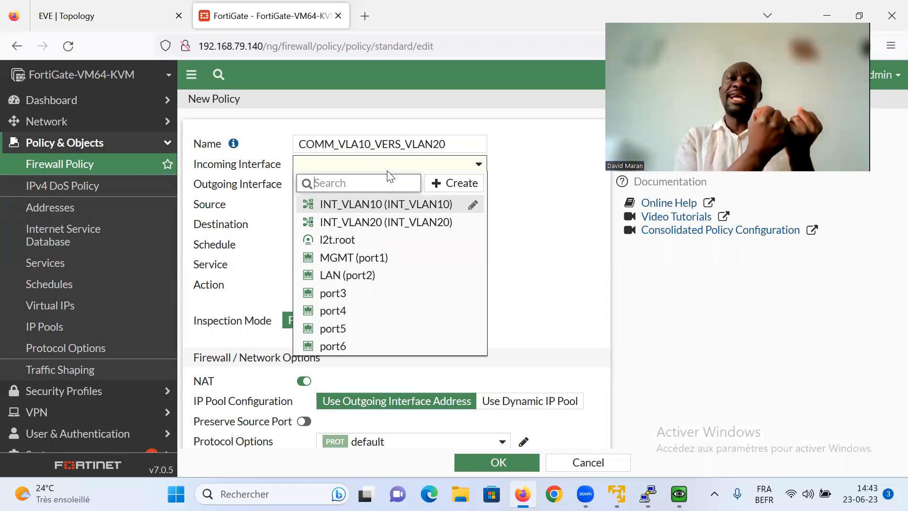
{"action": "left_click", "coordinate": [390, 206]}
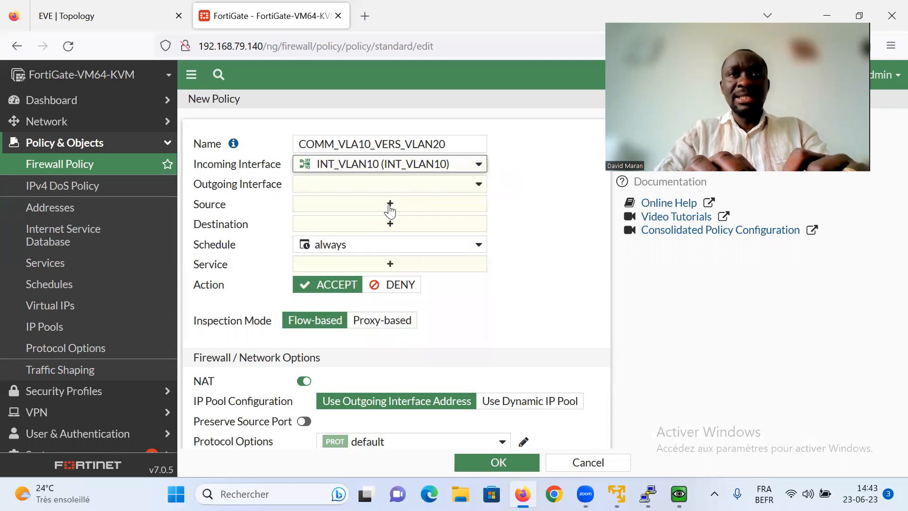
{"action": "left_click", "coordinate": [373, 185]}
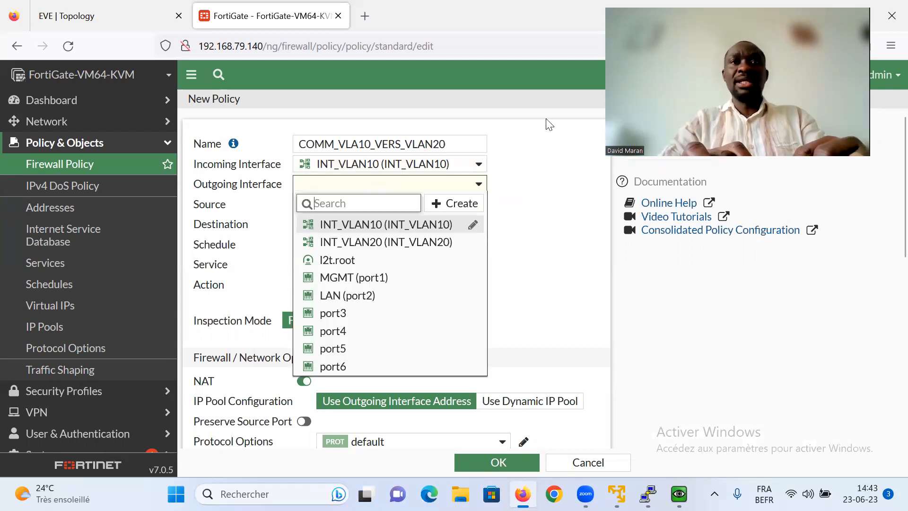
{"action": "left_click", "coordinate": [379, 242]}
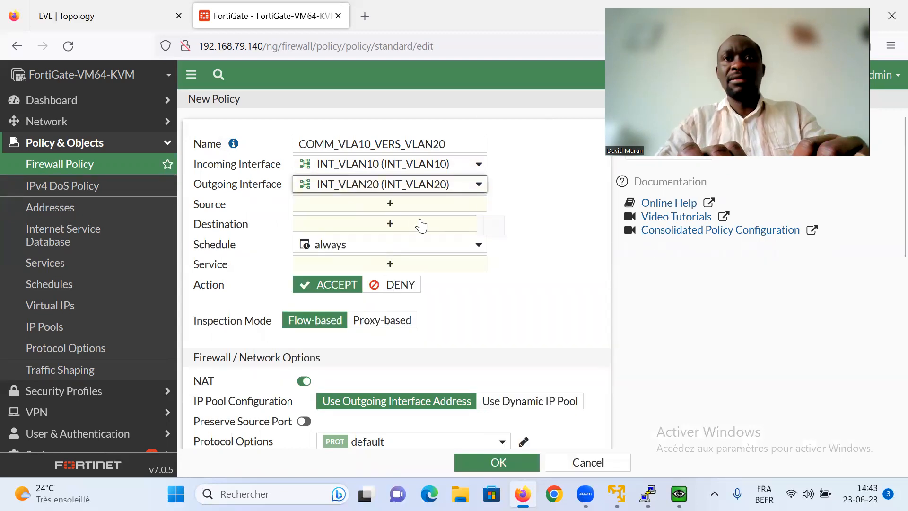
{"action": "left_click", "coordinate": [373, 206]}
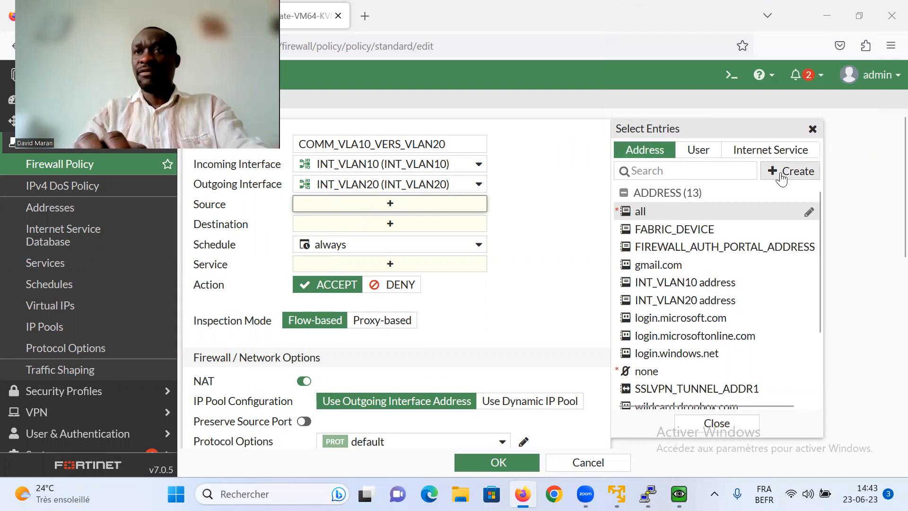
- Create a green address object VLAN10_SUBNET for subnet 10.1.1.0/24
{"action": "left_click", "coordinate": [781, 179]}
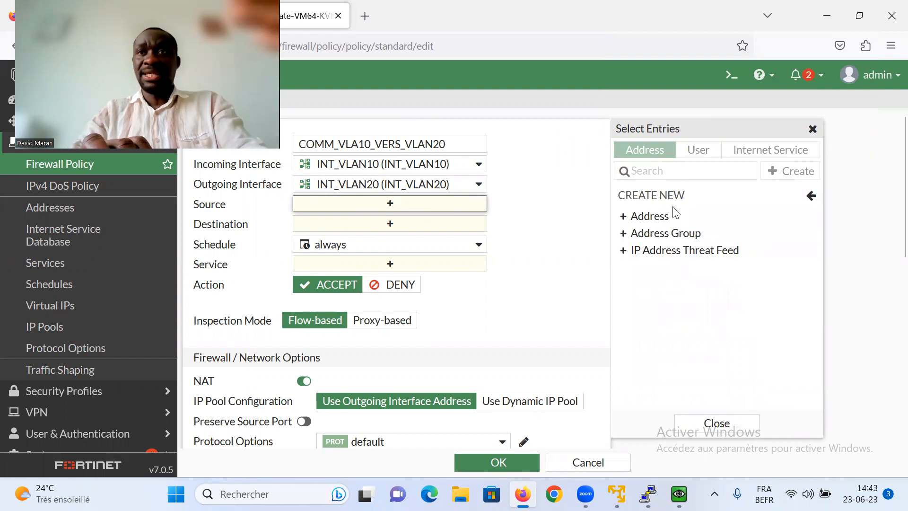
{"action": "left_click", "coordinate": [666, 217]}
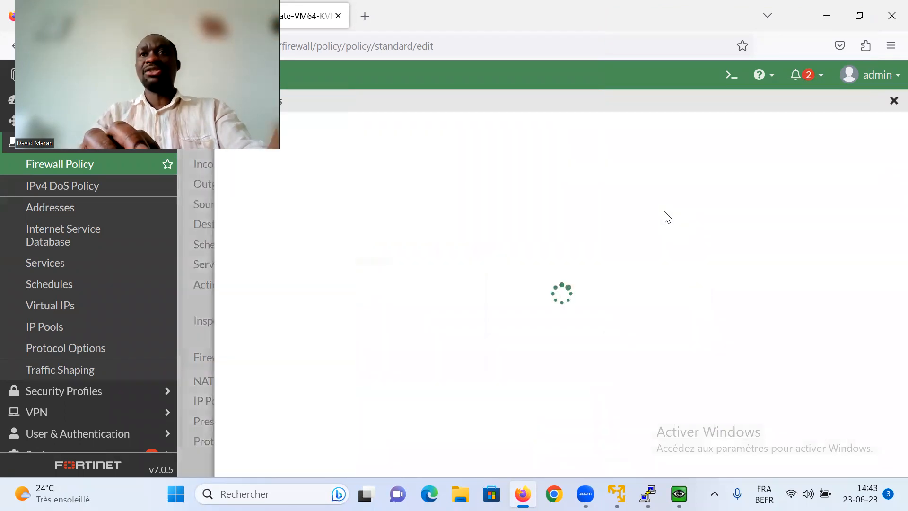
{"action": "left_click", "coordinate": [385, 135]}
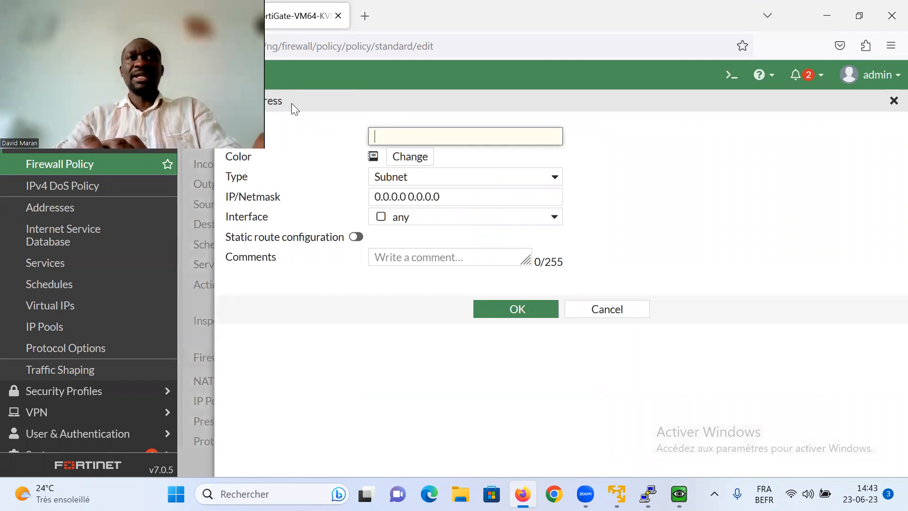
{"action": "left_click", "coordinate": [381, 133]}
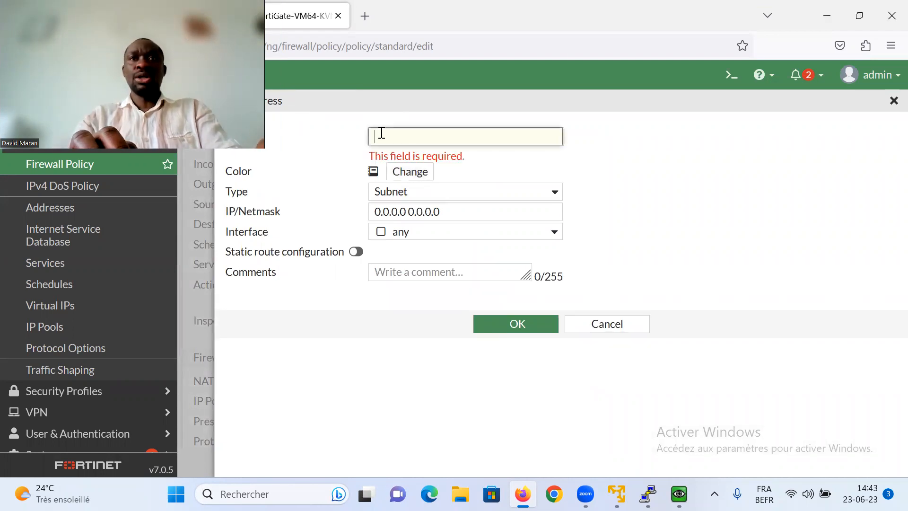
{"action": "type", "text": "1"}
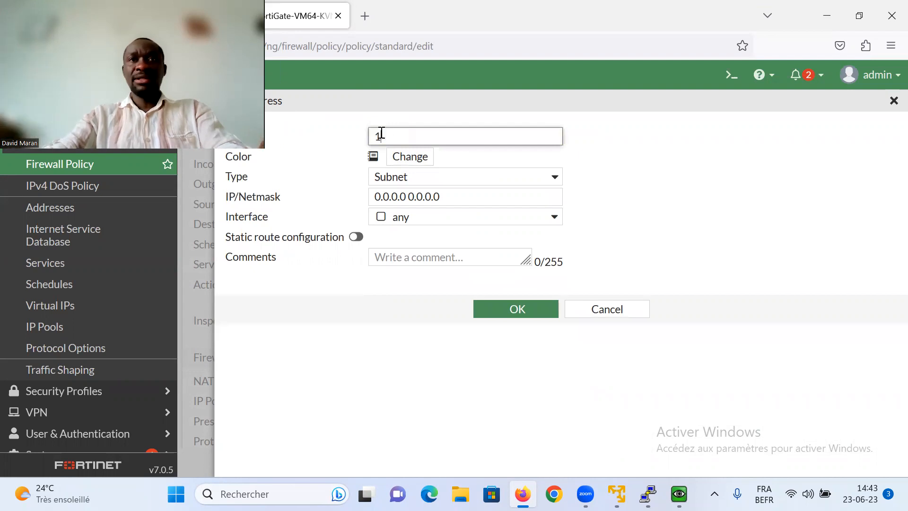
{"action": "key", "text": "BackSpace"}
{"action": "type", "text": "VLA"}
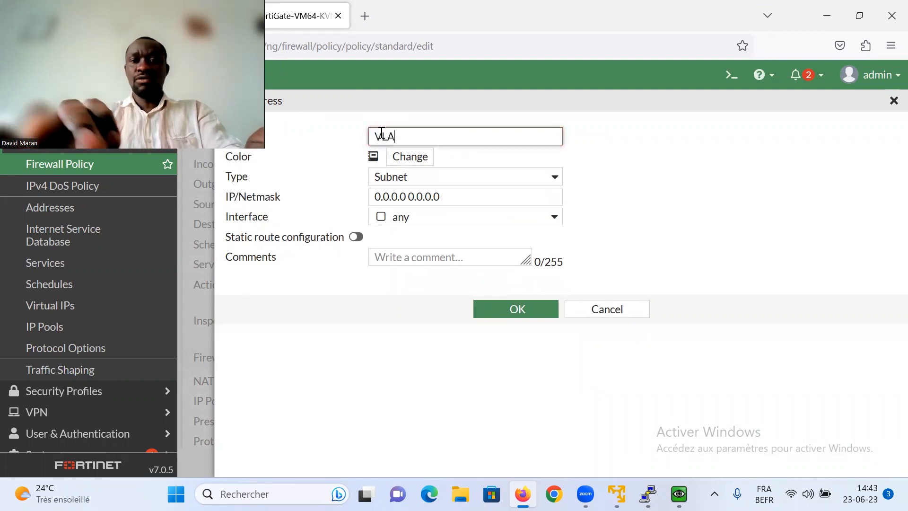
{"action": "type", "text": "N10_SUBNET"}
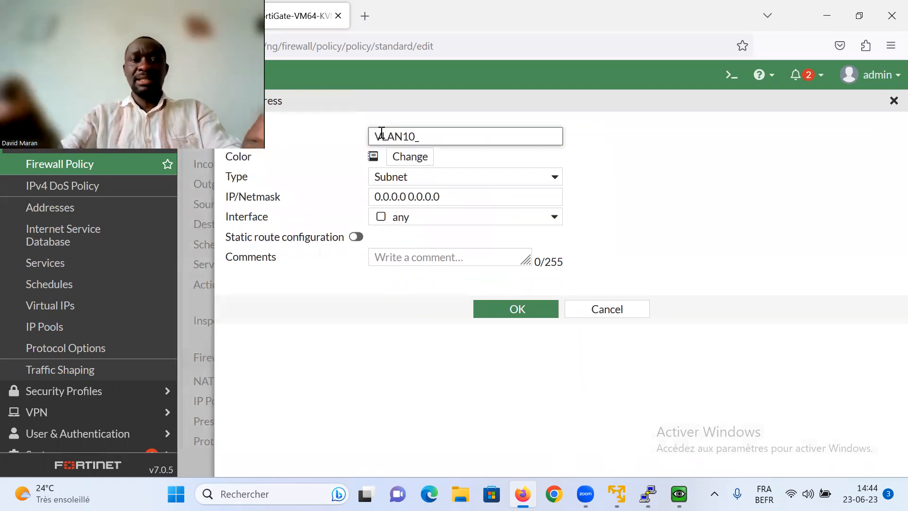
{"action": "left_click", "coordinate": [403, 160]}
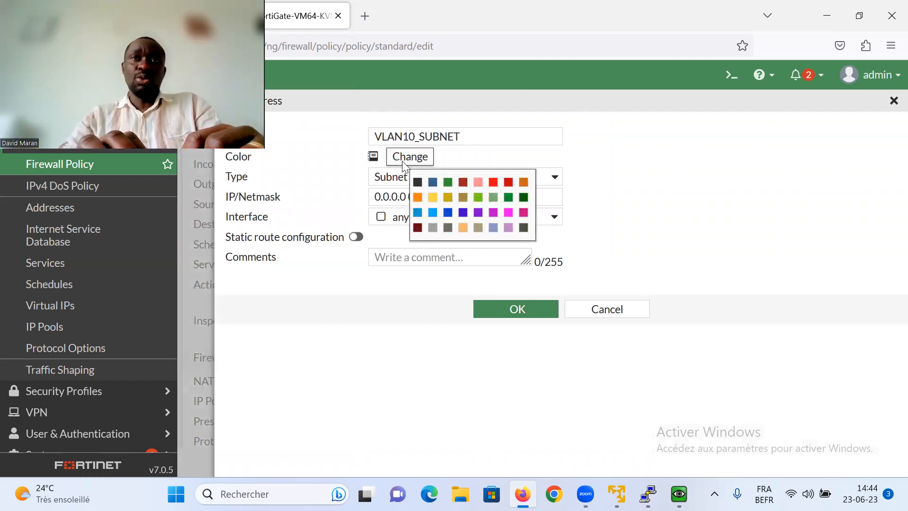
{"action": "left_click", "coordinate": [447, 182]}
{"action": "left_click_drag", "start_coordinate": [441, 197], "coordinate": [368, 201]}
{"action": "type", "text": "10.0"}
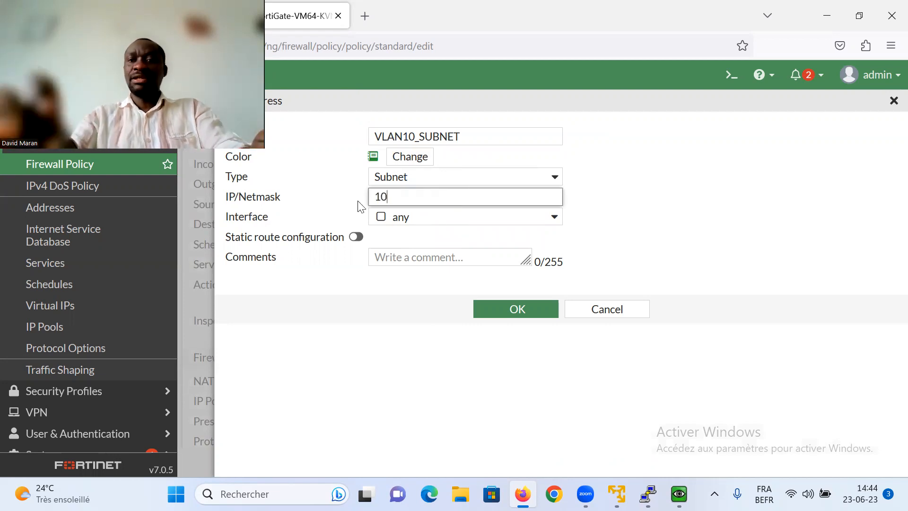
{"action": "key", "text": "BackSpace"}
{"action": "key", "text": "BackSpace"}
{"action": "type", "text": ".11"}
{"action": "key", "text": "BackSpace"}
{"action": "type", "text": ".1.1"}
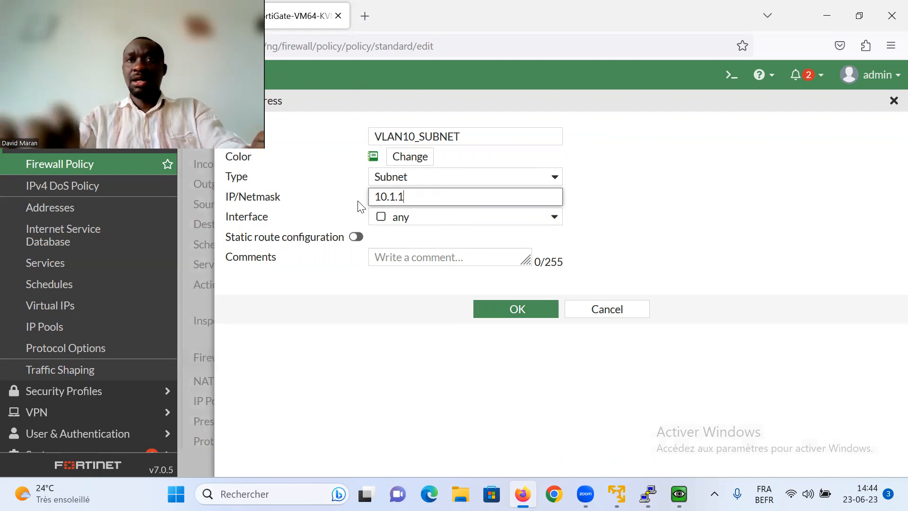
{"action": "key", "text": "BackSpace"}
{"action": "type", "text": "0/24"}
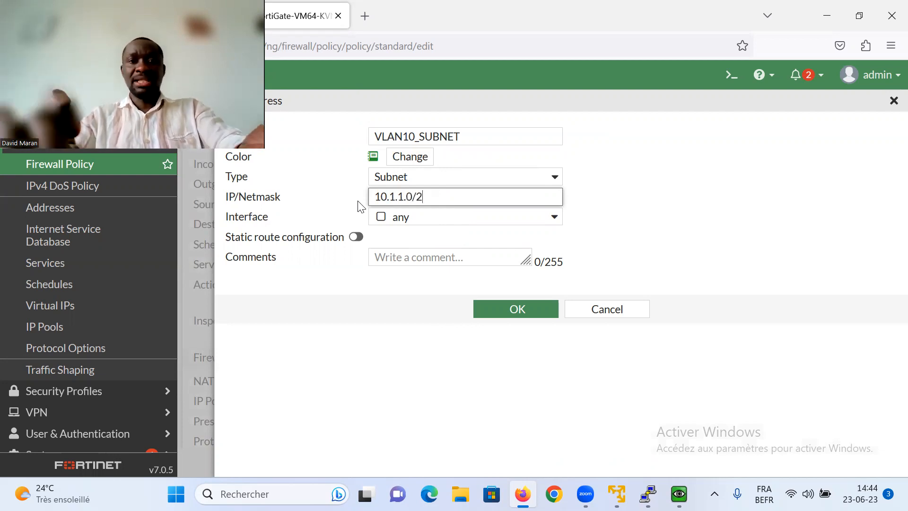
{"action": "left_click", "coordinate": [500, 311]}
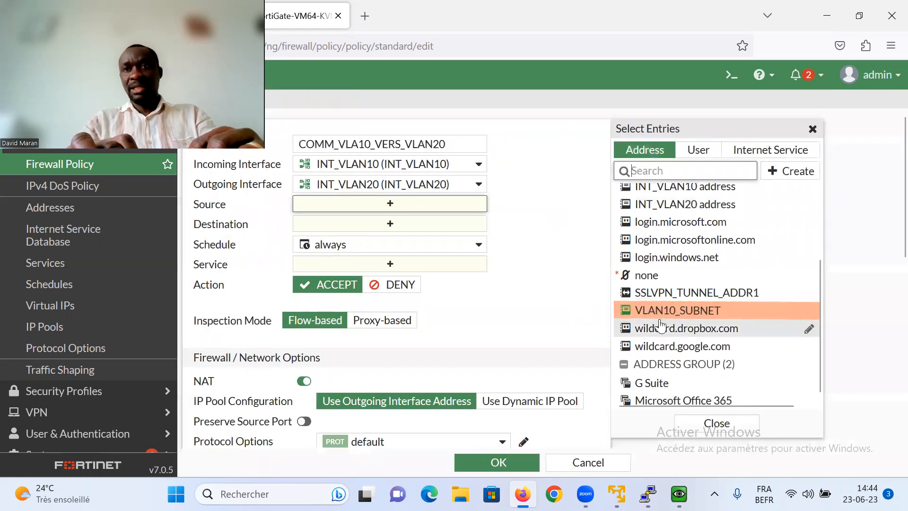
- Set VLAN10_SUBNET as the source and start a new address object named VLAN20_SUBNET
{"action": "left_click", "coordinate": [358, 206]}
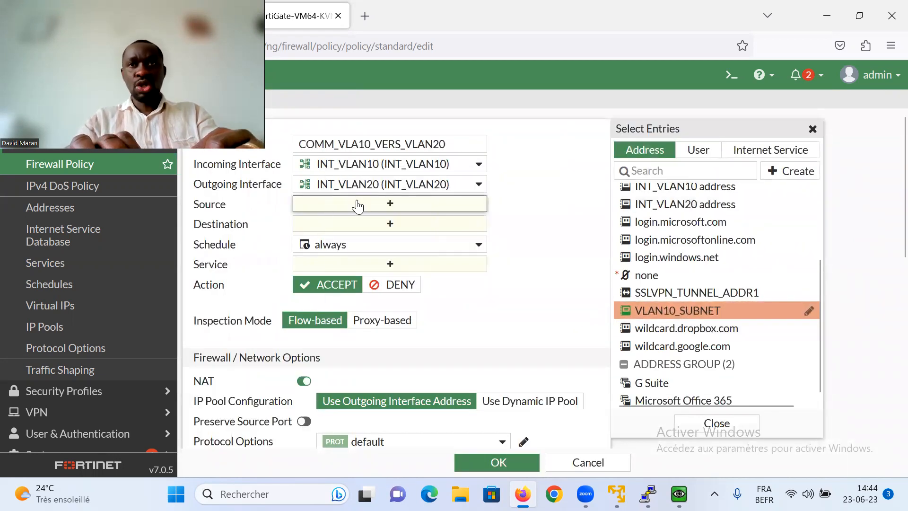
{"action": "left_click", "coordinate": [676, 313]}
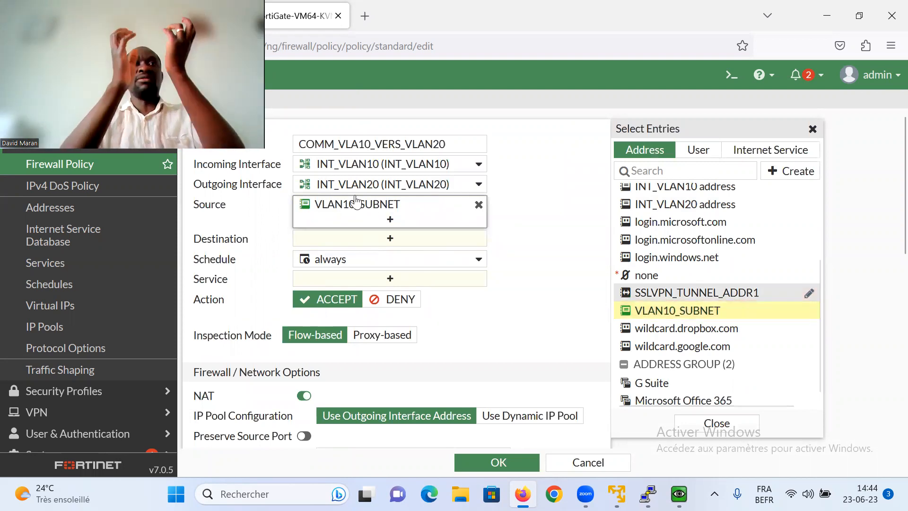
{"action": "left_click", "coordinate": [384, 239]}
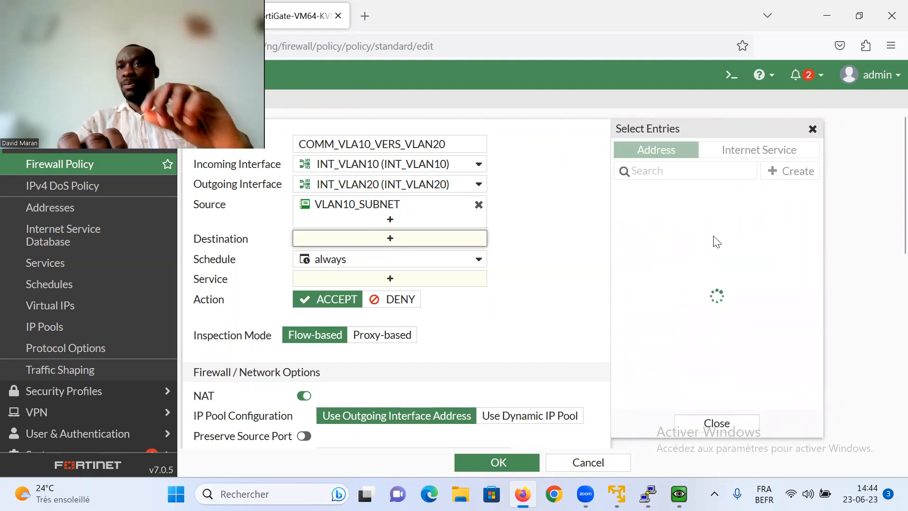
{"action": "left_click", "coordinate": [786, 171]}
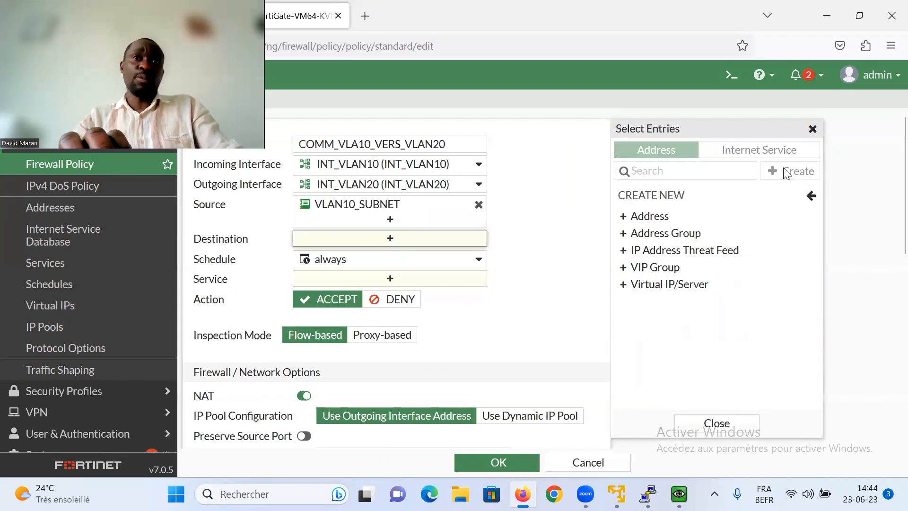
{"action": "left_click", "coordinate": [658, 216]}
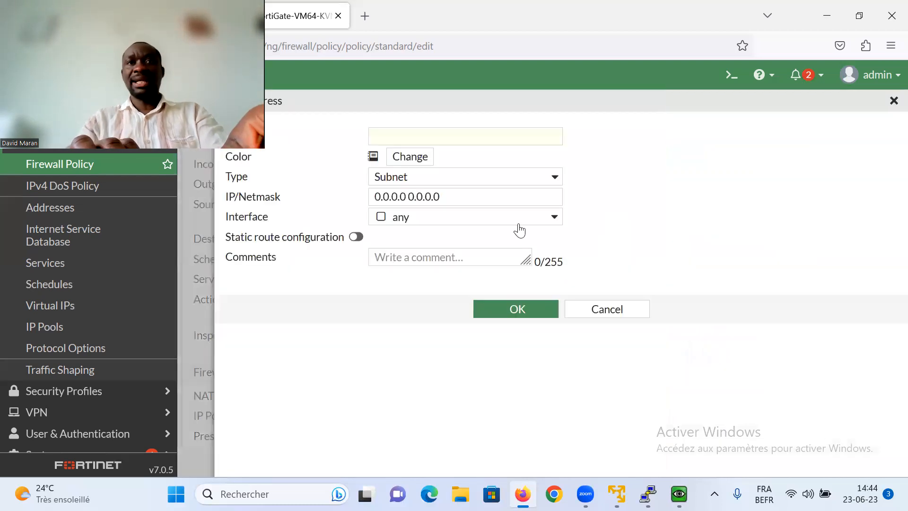
{"action": "left_click", "coordinate": [439, 133]}
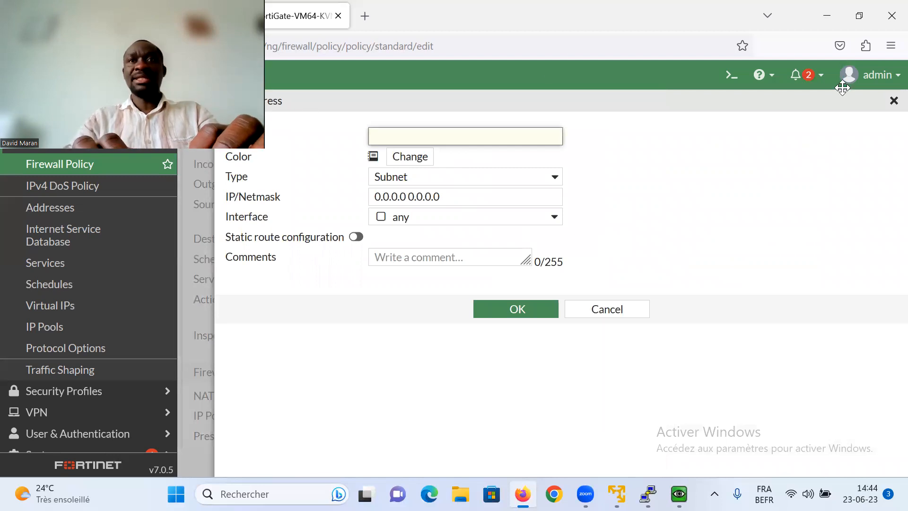
{"action": "left_click_drag", "start_coordinate": [222, 88], "coordinate": [842, 88]}
{"action": "type", "text": "V"}
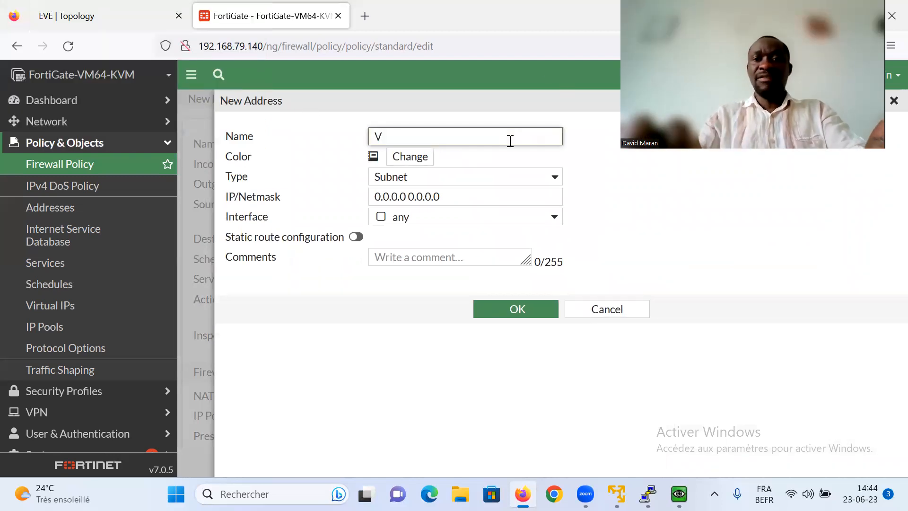
{"action": "type", "text": "LAN20_"}
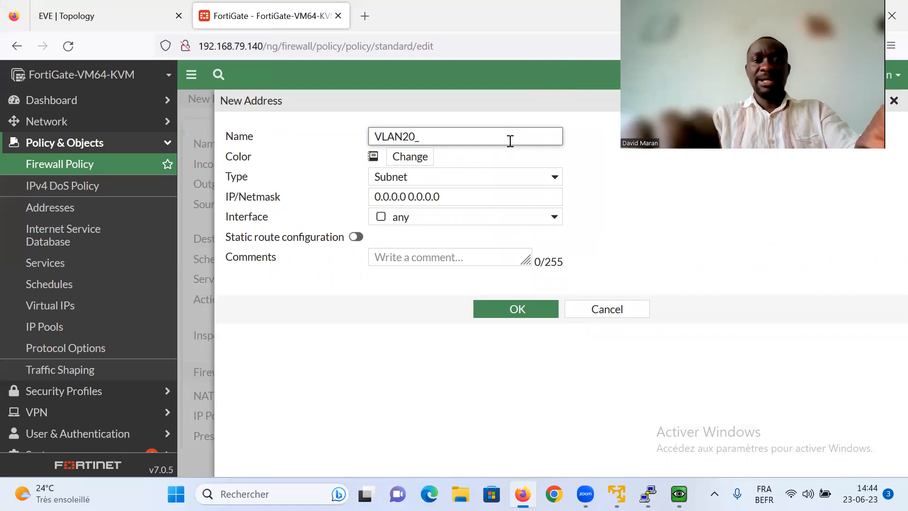
{"action": "type", "text": "SUBNET"}
- Give VLAN20_SUBNET a blue colour and subnet 20.1.1.0/24, and save the address
{"action": "left_click", "coordinate": [396, 159]}
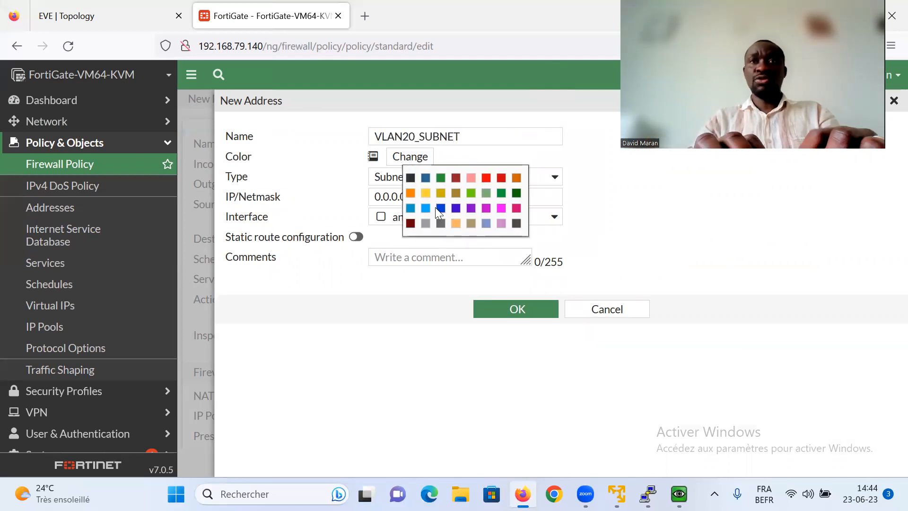
{"action": "left_click", "coordinate": [441, 209]}
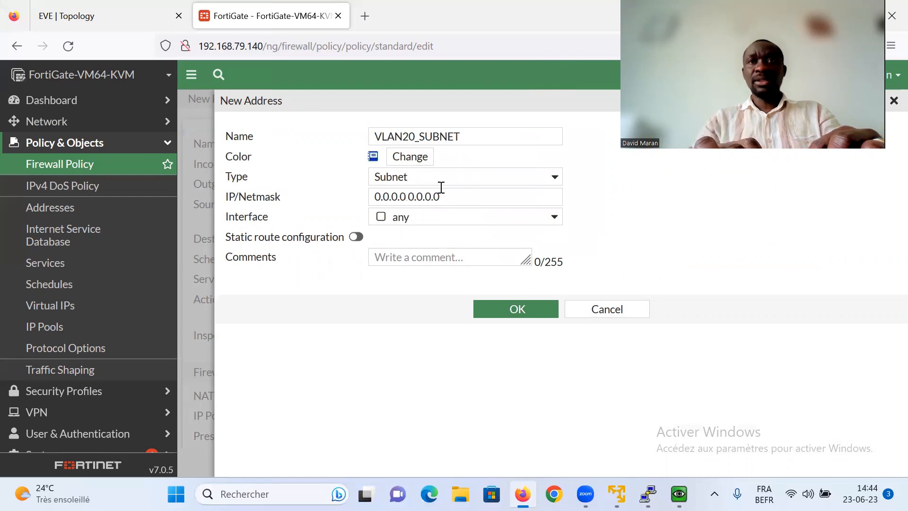
{"action": "left_click_drag", "start_coordinate": [442, 194], "coordinate": [325, 197]}
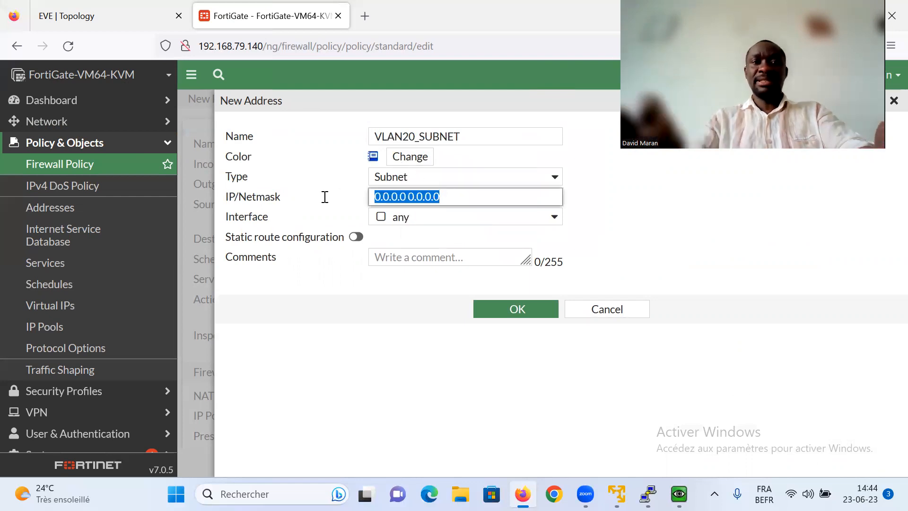
{"action": "type", "text": "20.1.1.1"}
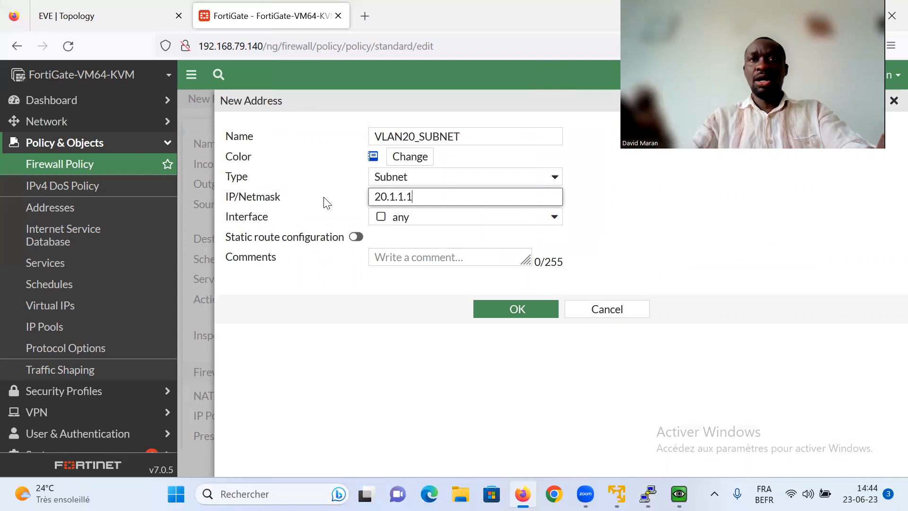
{"action": "key", "text": "BackSpace"}
{"action": "type", "text": "0/25"}
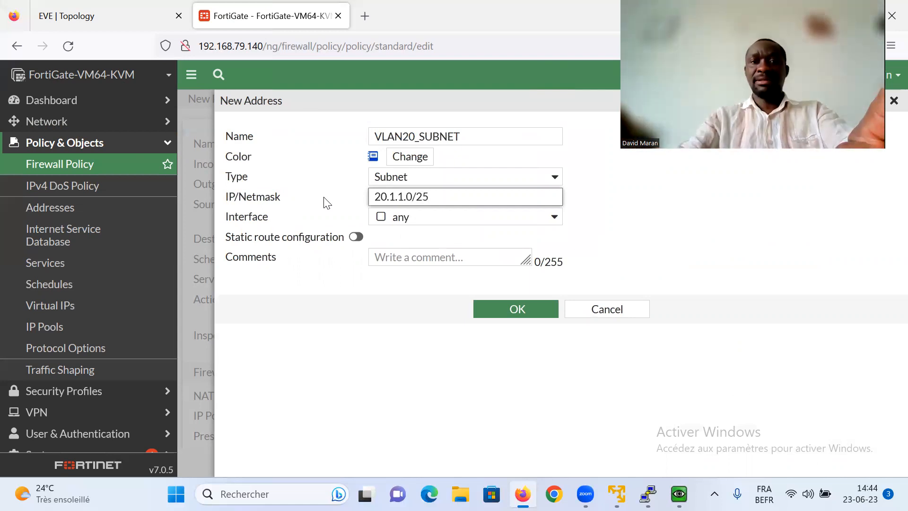
{"action": "key", "text": "BackSpace"}
{"action": "type", "text": "4"}
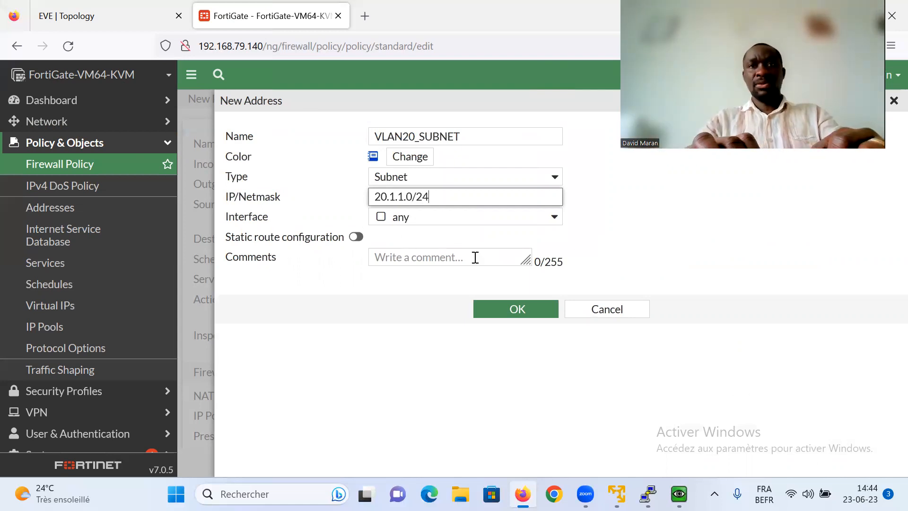
{"action": "left_click", "coordinate": [507, 315]}
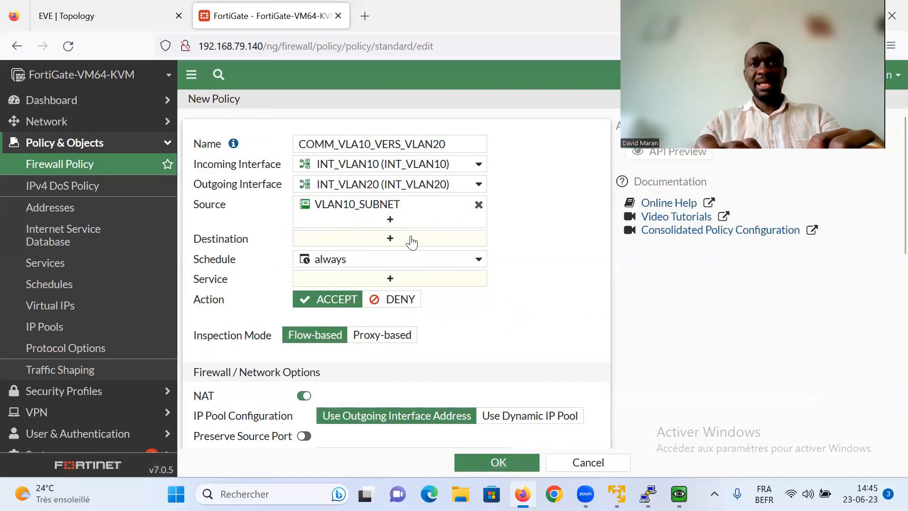
- Choose VLAN20_SUBNET as the policy's destination address
{"action": "left_click", "coordinate": [390, 240]}
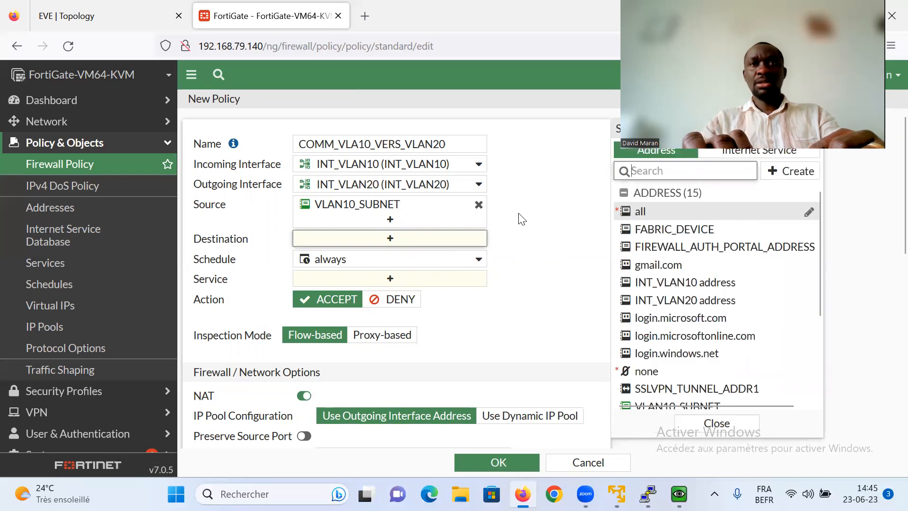
{"action": "left_click_drag", "start_coordinate": [478, 207], "coordinate": [549, 213]}
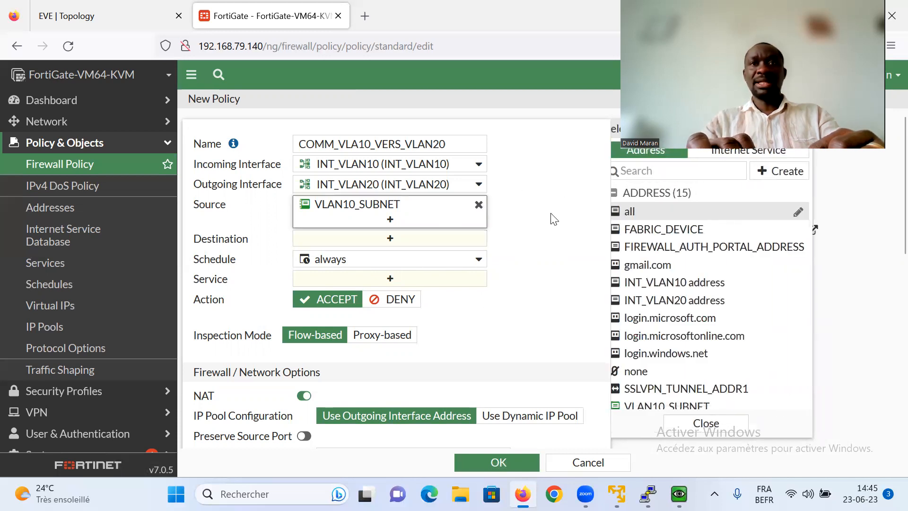
{"action": "left_click", "coordinate": [392, 237]}
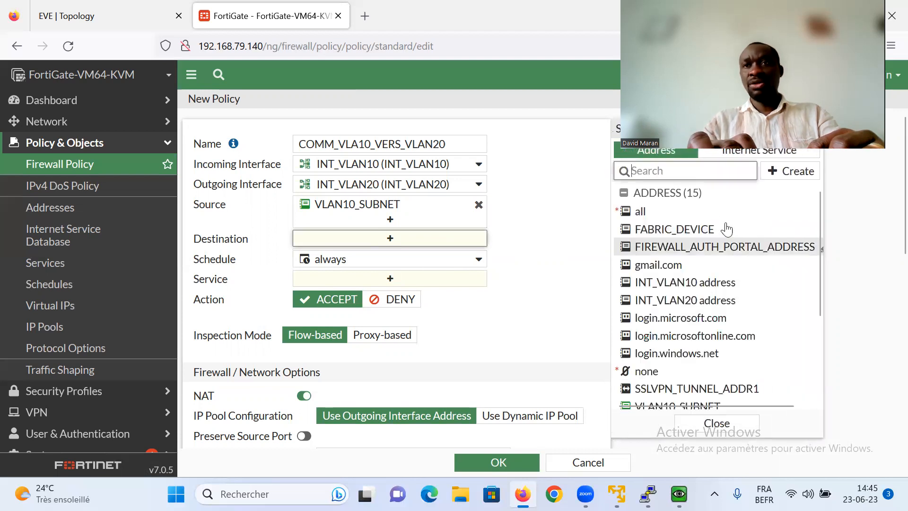
{"action": "left_click_drag", "start_coordinate": [820, 280], "coordinate": [821, 361]}
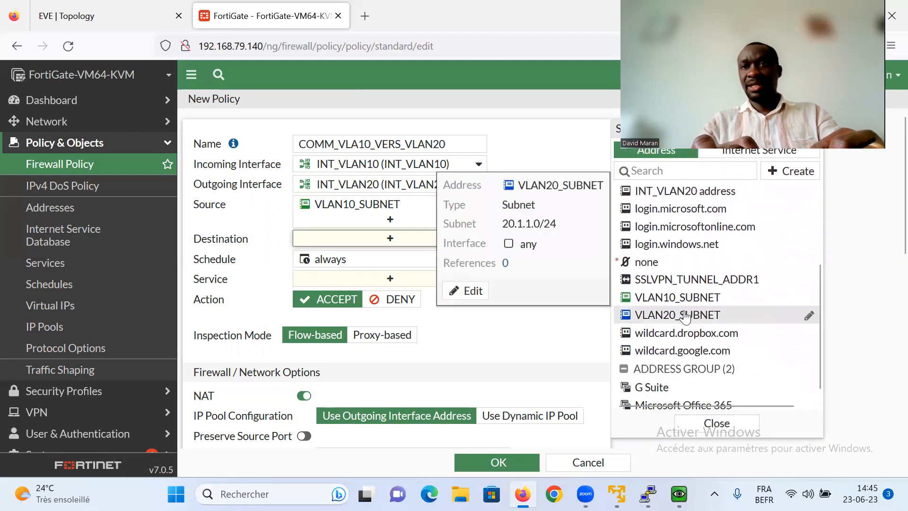
{"action": "left_click", "coordinate": [686, 316]}
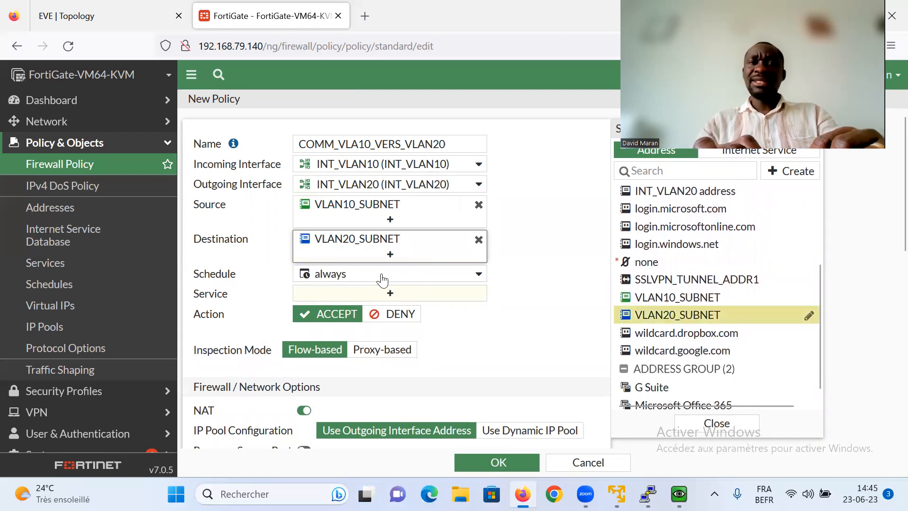
- Allow ALL services, disable NAT, log all sessions, and save the policy
{"action": "mouse_move", "coordinate": [361, 283]}
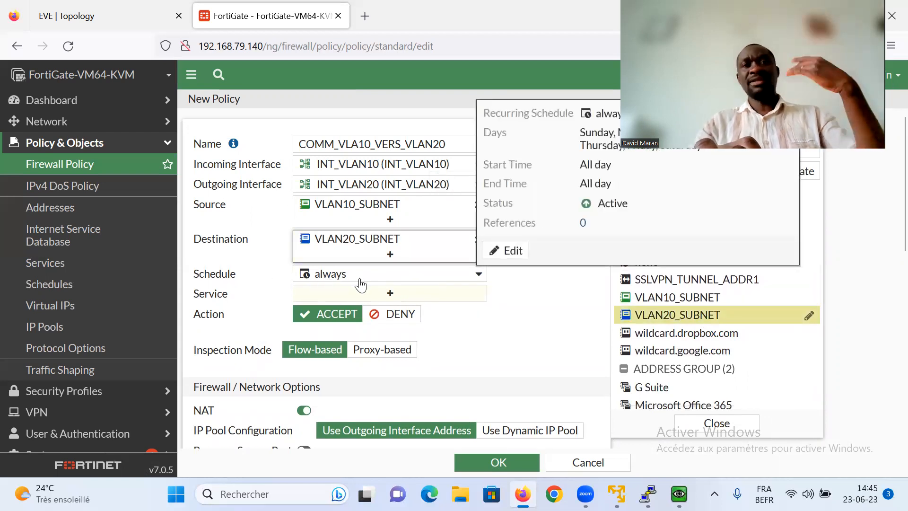
{"action": "left_click", "coordinate": [389, 294]}
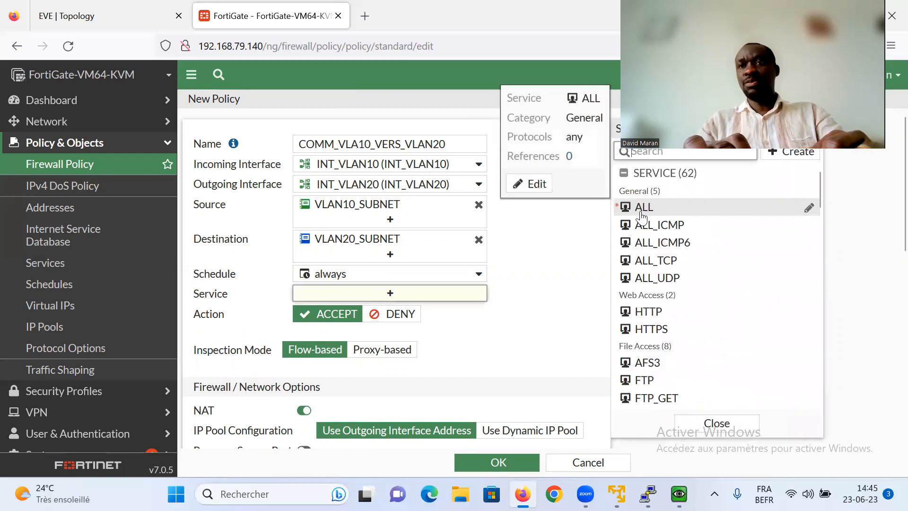
{"action": "left_click", "coordinate": [642, 211]}
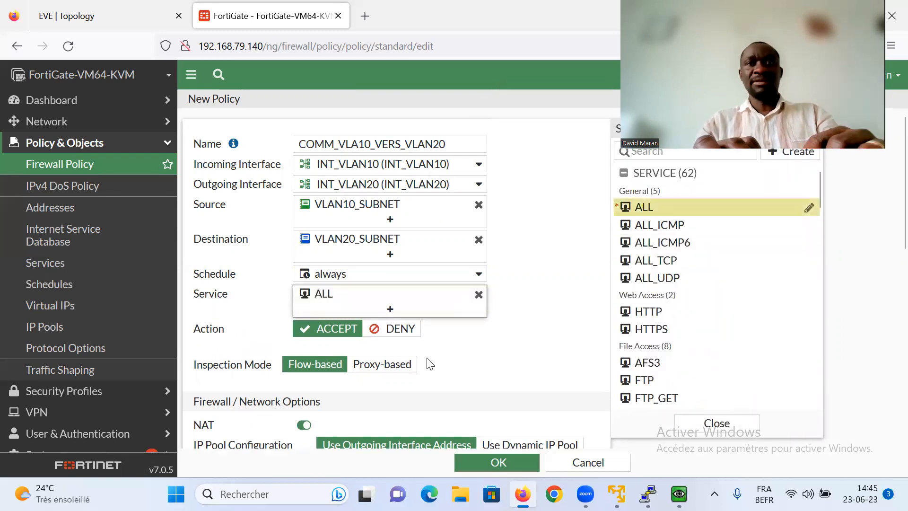
{"action": "scroll", "coordinate": [889, 236], "scroll_direction": "down", "scroll_amount": 7}
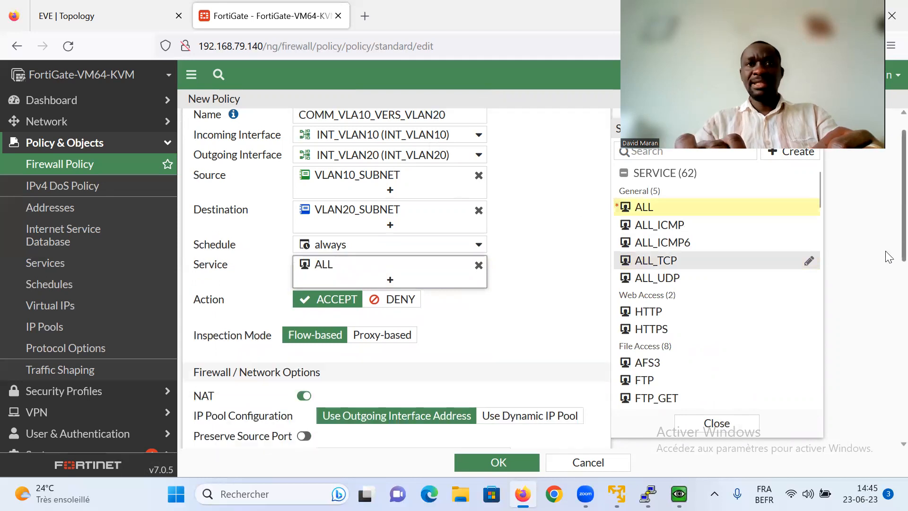
{"action": "scroll", "coordinate": [888, 350], "scroll_direction": "up", "scroll_amount": 3}
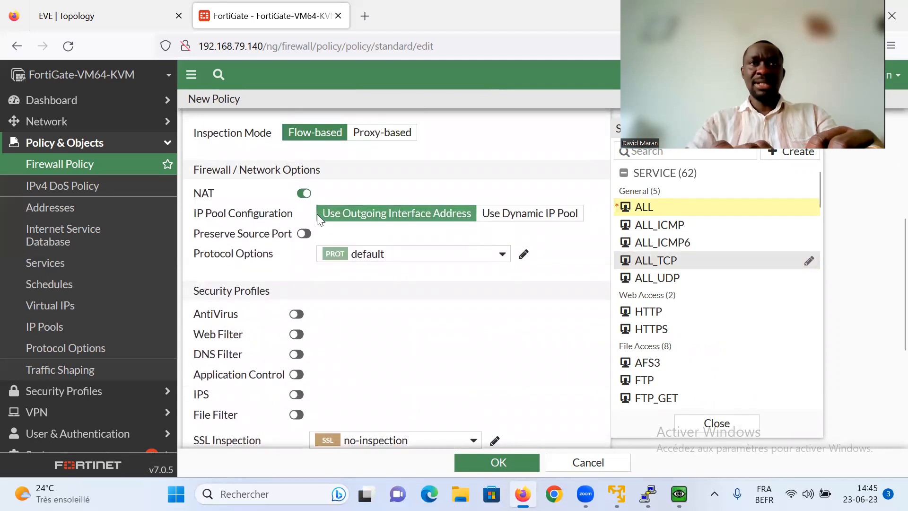
{"action": "left_click", "coordinate": [304, 193]}
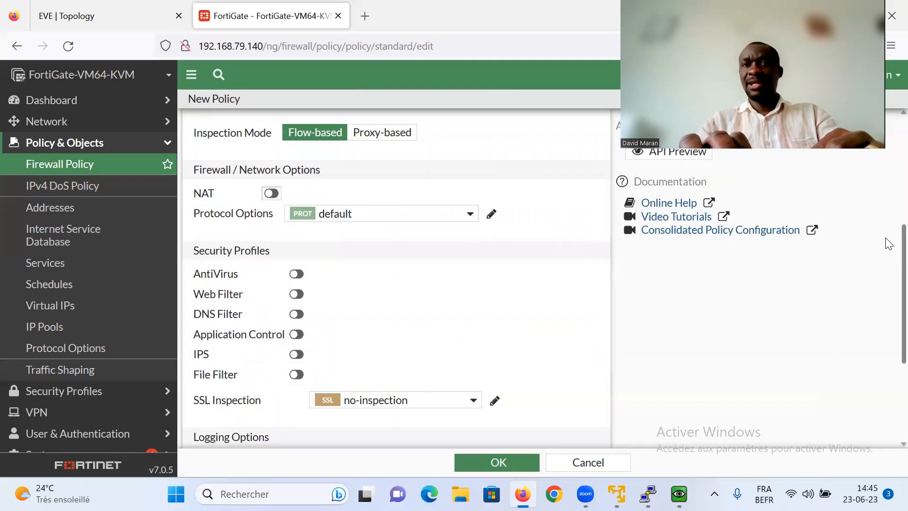
{"action": "scroll", "coordinate": [885, 284], "scroll_direction": "down", "scroll_amount": 3}
{"action": "left_click", "coordinate": [470, 298]}
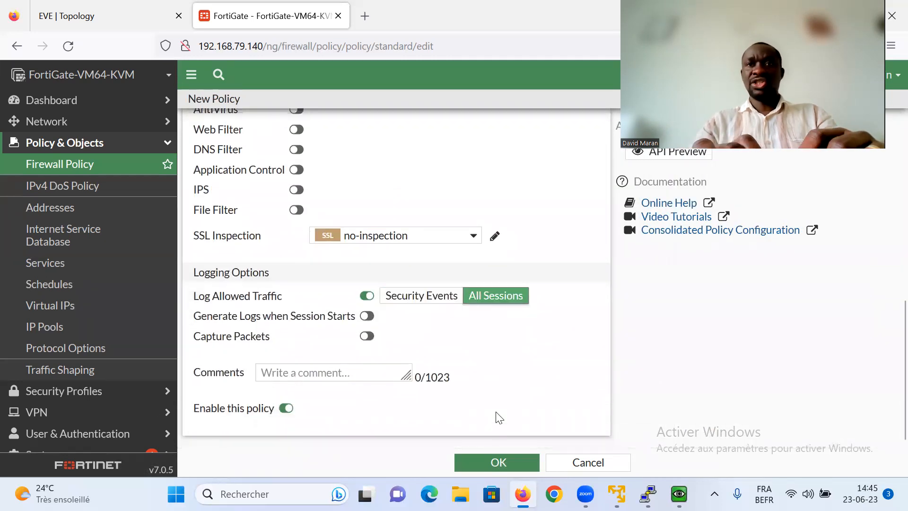
{"action": "left_click", "coordinate": [496, 463]}
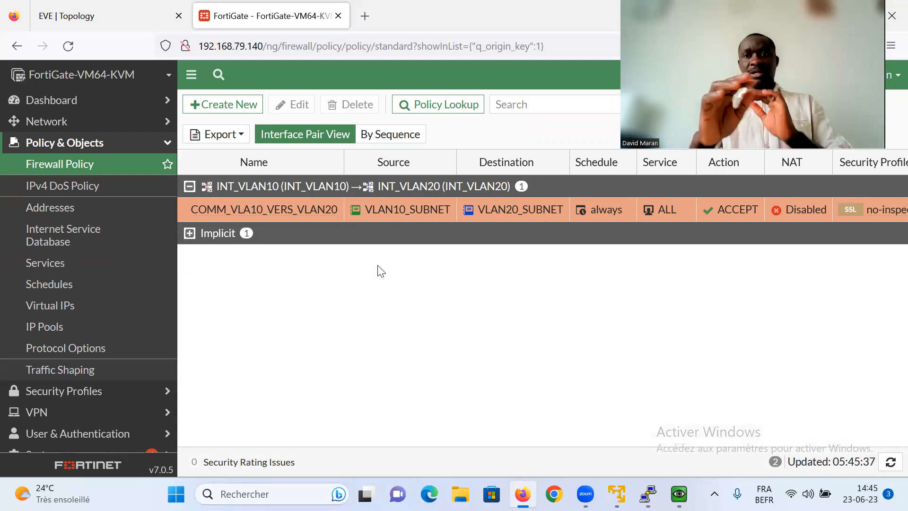
- On the Win-PC console, rerun the ping to the gateway 20.1.1.254
{"action": "mouse_move", "coordinate": [679, 494]}
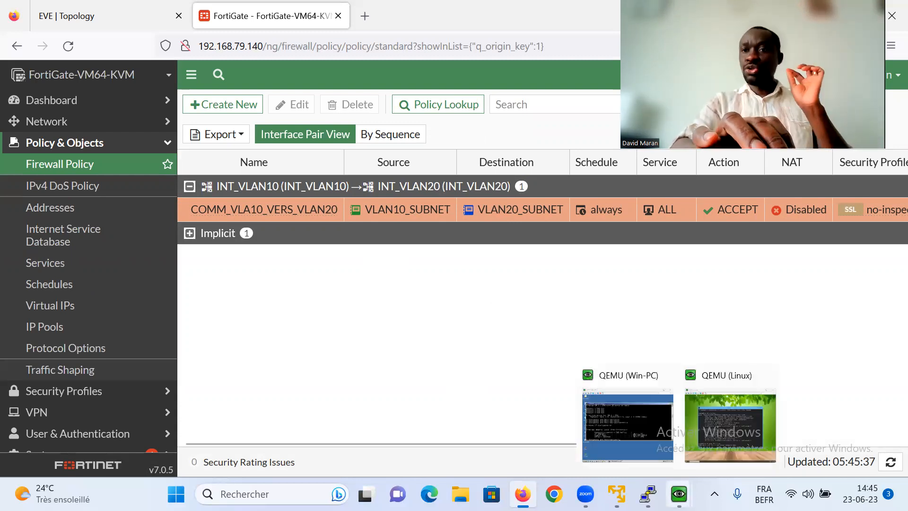
{"action": "left_click", "coordinate": [632, 421]}
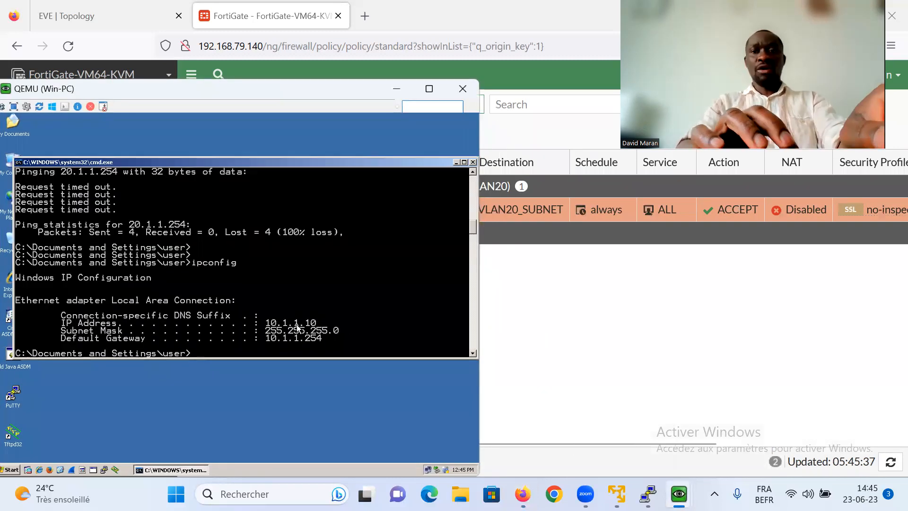
{"action": "key", "text": "Up"}
{"action": "key", "text": "Up"}
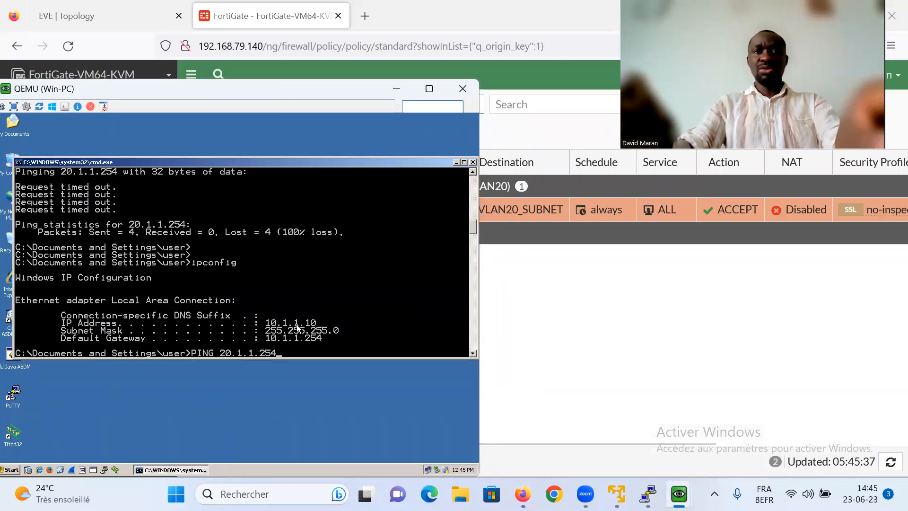
{"action": "key", "text": "Return"}
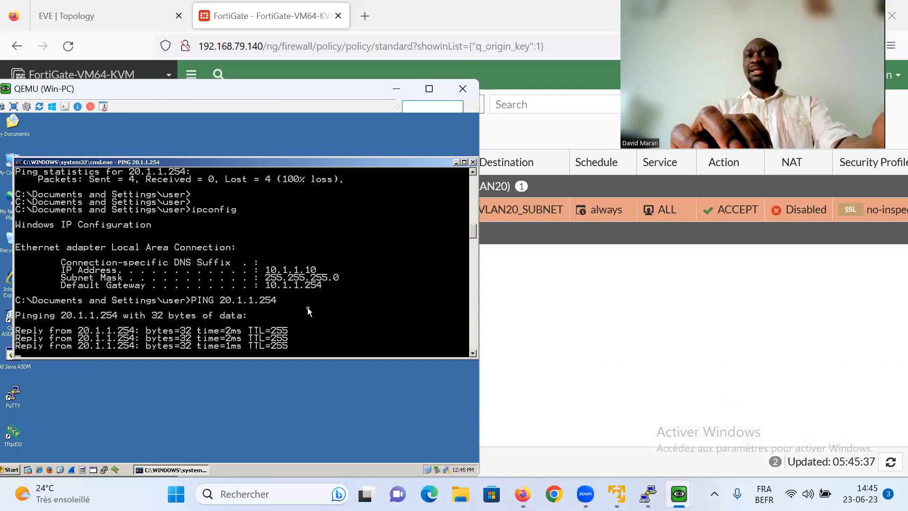
- Stop that ping and ping the VLAN20 host at 20.1.1.10 instead
{"action": "key", "text": "ctrl+c"}
{"action": "key", "text": "Up"}
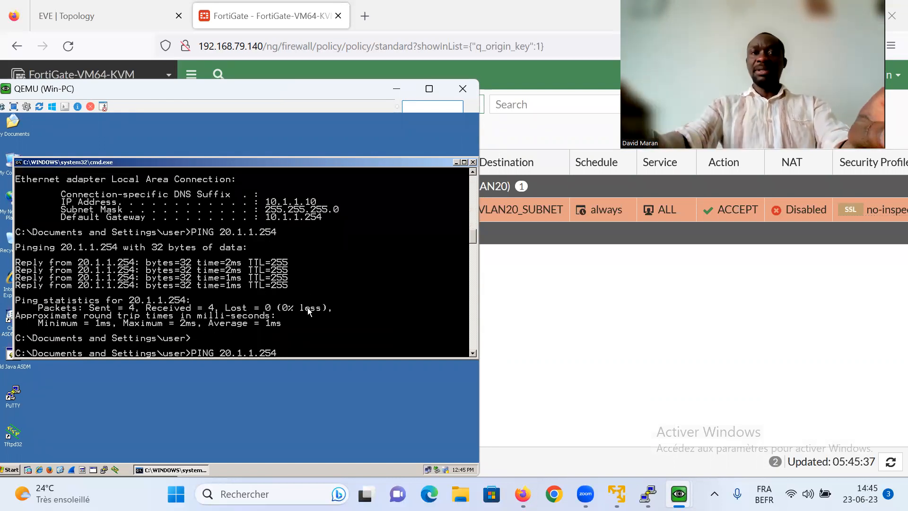
{"action": "type", "text": "10"}
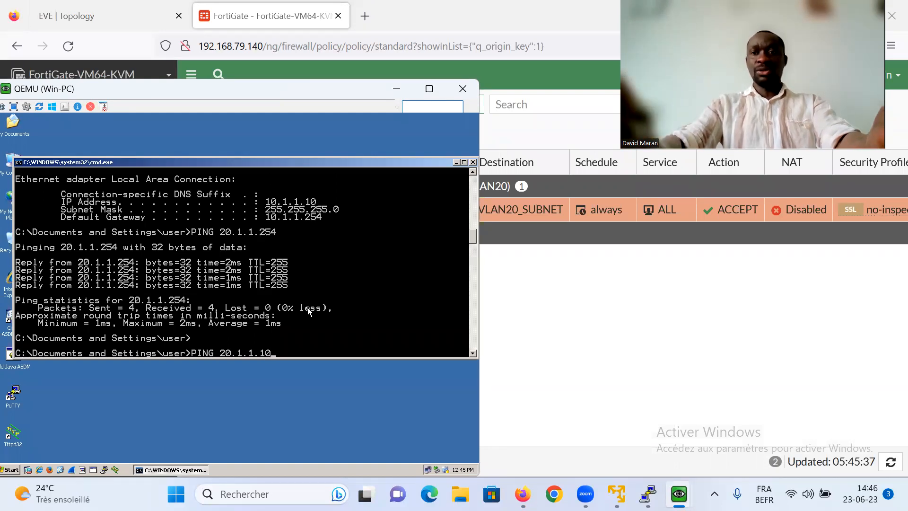
{"action": "key", "text": "Return"}
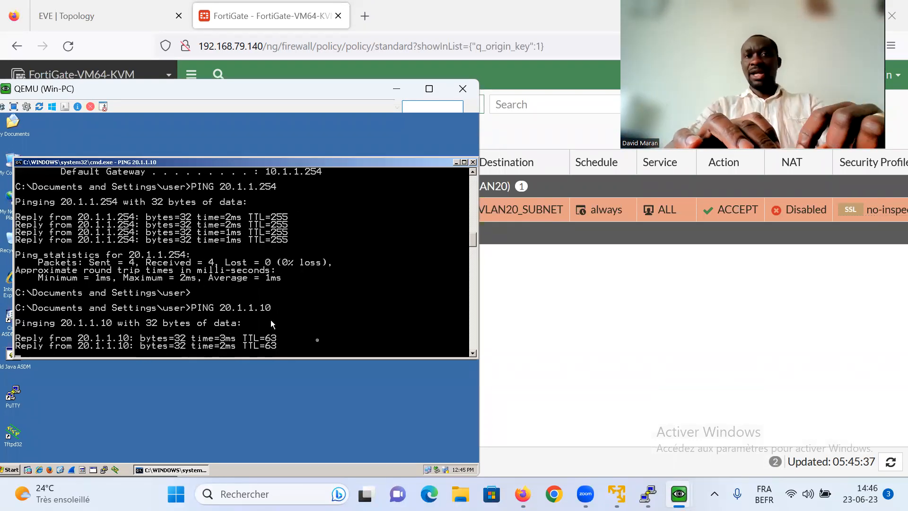
- On the Linux host, stop the failing ping and start pinging 10.1.1.10; minimize the Win-PC console
{"action": "mouse_move", "coordinate": [679, 494]}
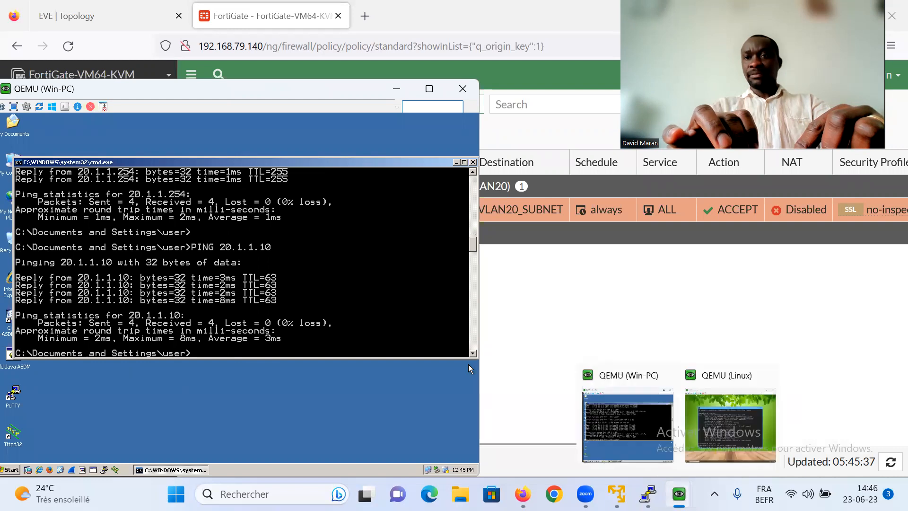
{"action": "left_click", "coordinate": [721, 433]}
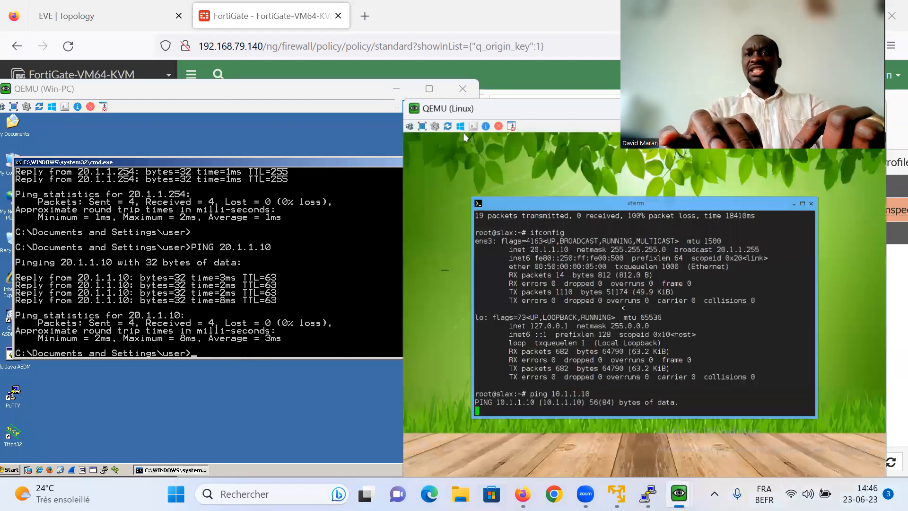
{"action": "key", "text": "Return"}
{"action": "key", "text": "ctrl+c"}
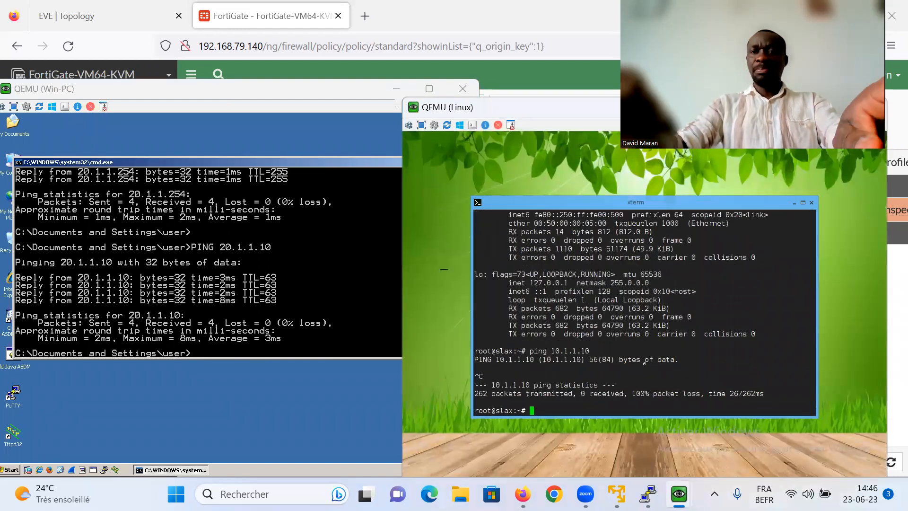
{"action": "type", "text": "PI"}
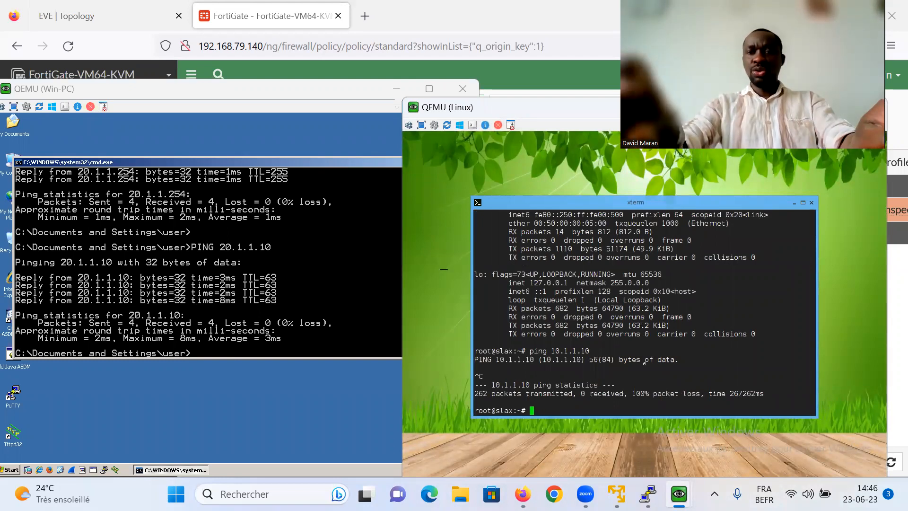
{"action": "type", "text": "ping 10.1.1.1"}
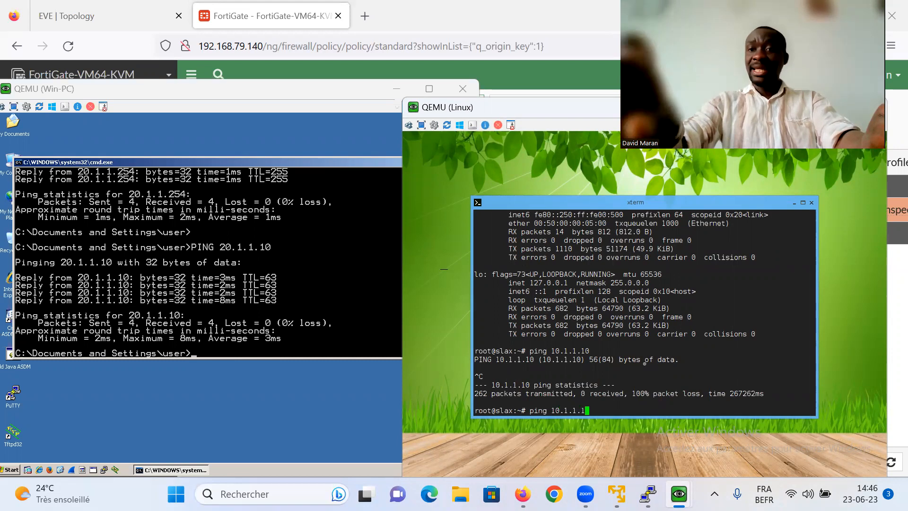
{"action": "type", "text": "0"}
{"action": "key", "text": "Return"}
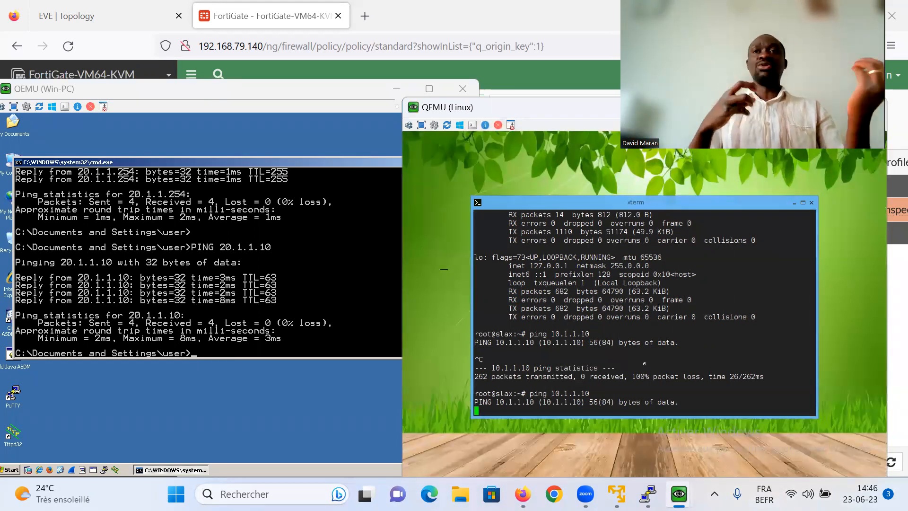
{"action": "left_click", "coordinate": [389, 91]}
{"action": "left_click_drag", "start_coordinate": [497, 114], "coordinate": [343, 158]}
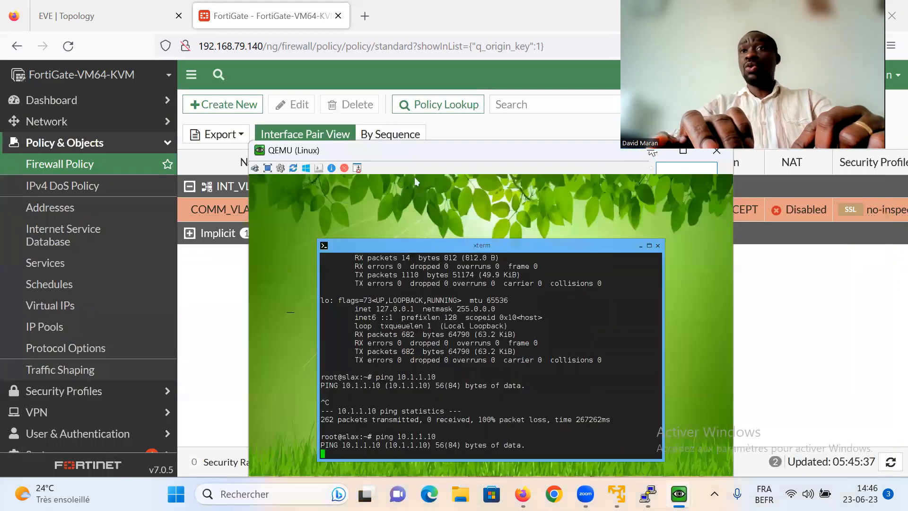
- Start a second firewall policy and name it COMM_VLAN20_VERS_VLAN10
{"action": "left_click", "coordinate": [652, 151]}
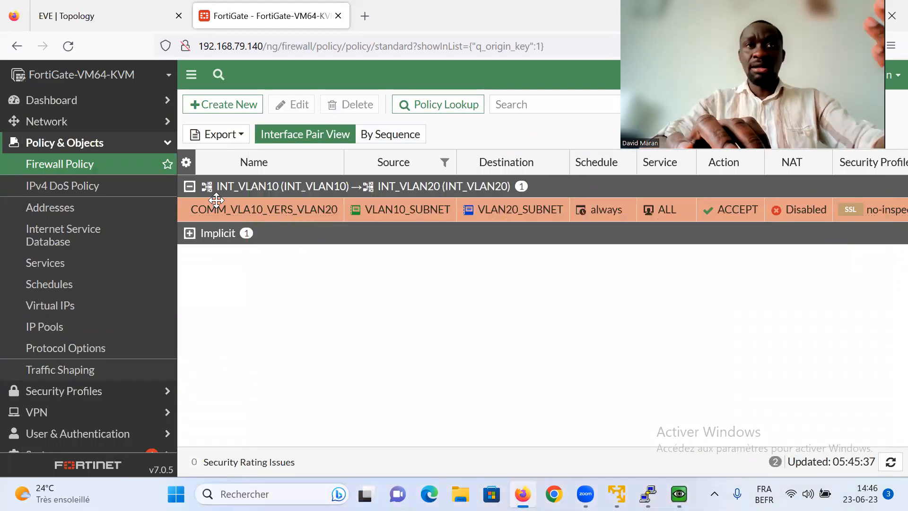
{"action": "left_click", "coordinate": [225, 109]}
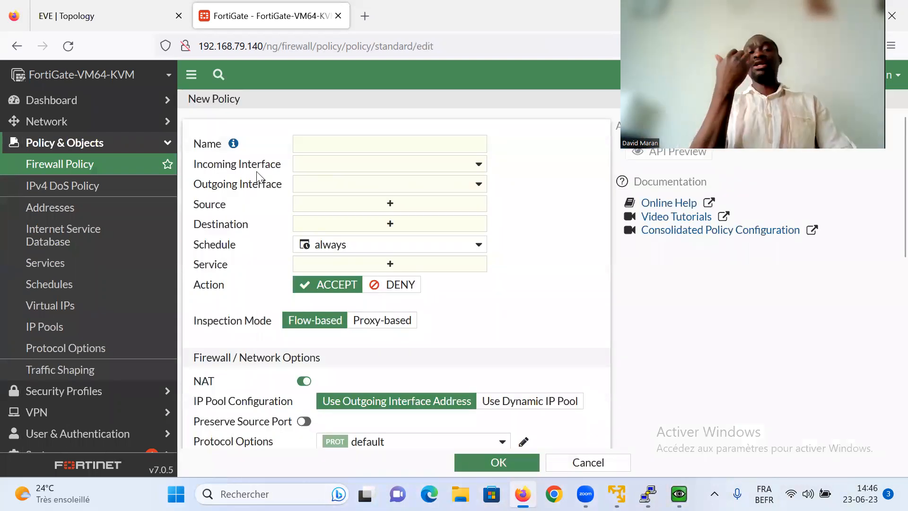
{"action": "left_click", "coordinate": [301, 143]}
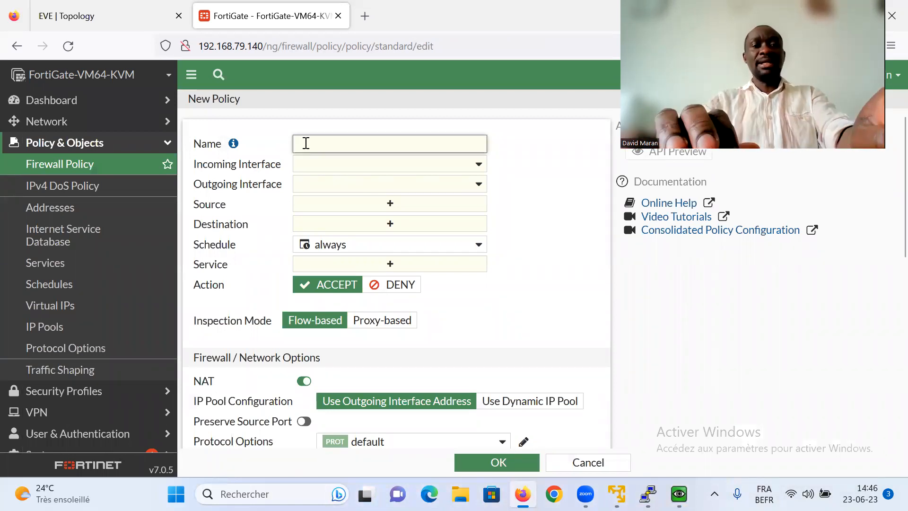
{"action": "type", "text": "COMM_"}
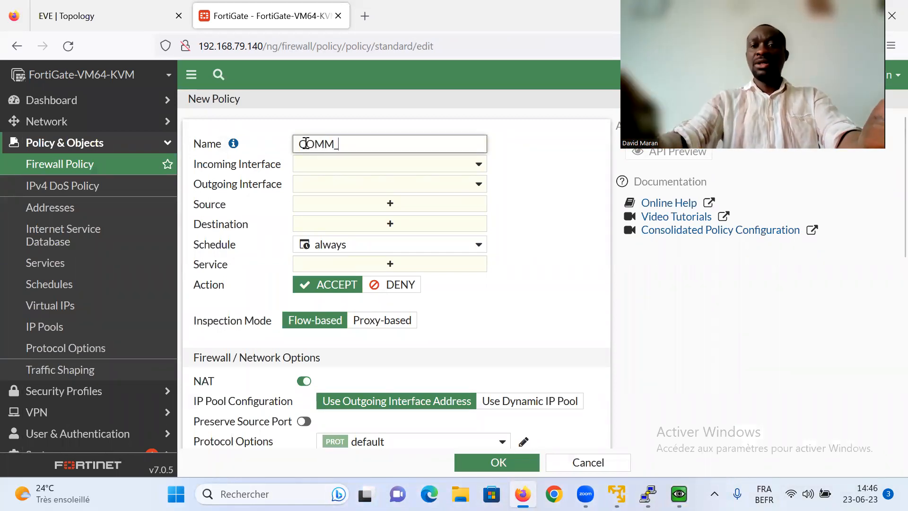
{"action": "type", "text": "VLAN2"}
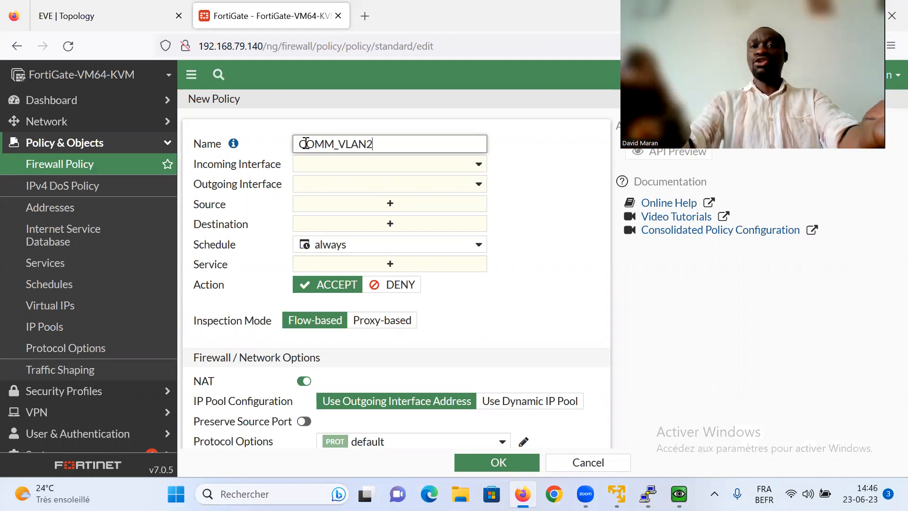
{"action": "type", "text": "0"}
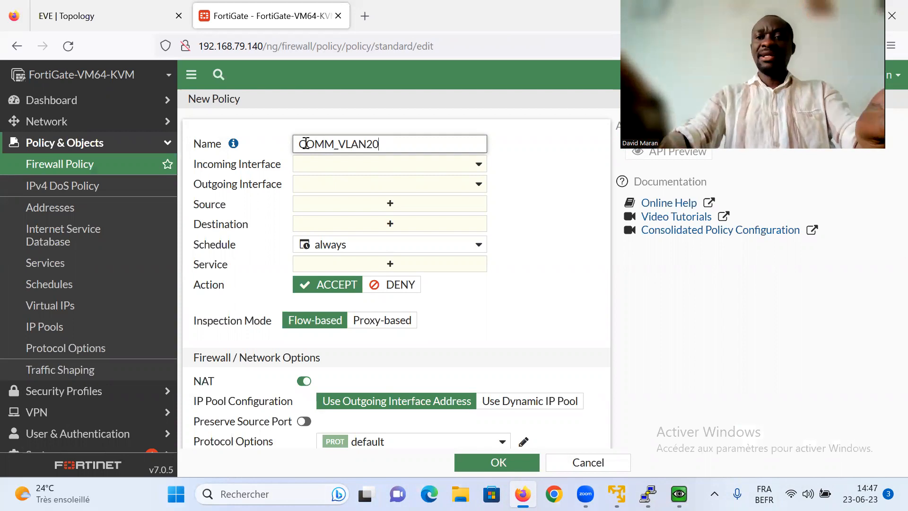
{"action": "type", "text": "VERS_VLAN10"}
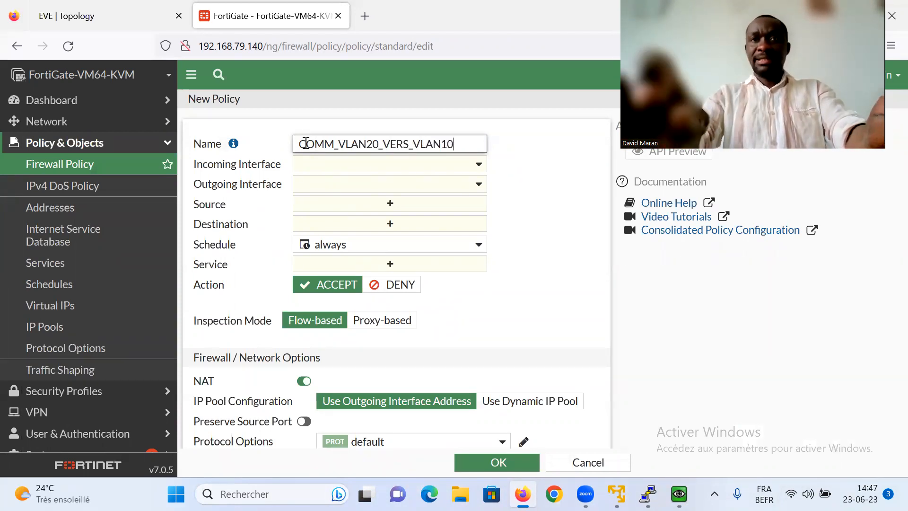
- Route the policy from INT_VLAN20 to INT_VLAN10, using the INT_VLAN20 and INT_VLAN10 addresses as source and destination
{"action": "left_click", "coordinate": [316, 164]}
{"action": "left_click", "coordinate": [316, 164]}
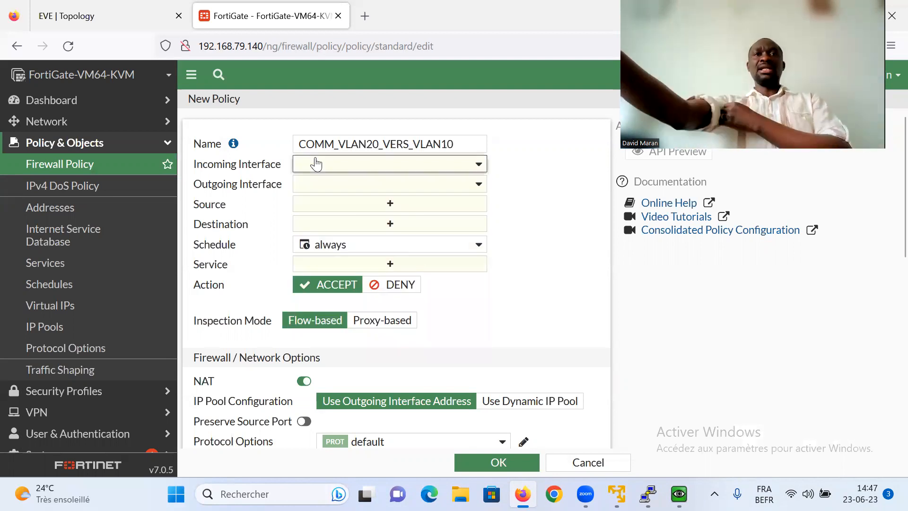
{"action": "left_click", "coordinate": [363, 170]}
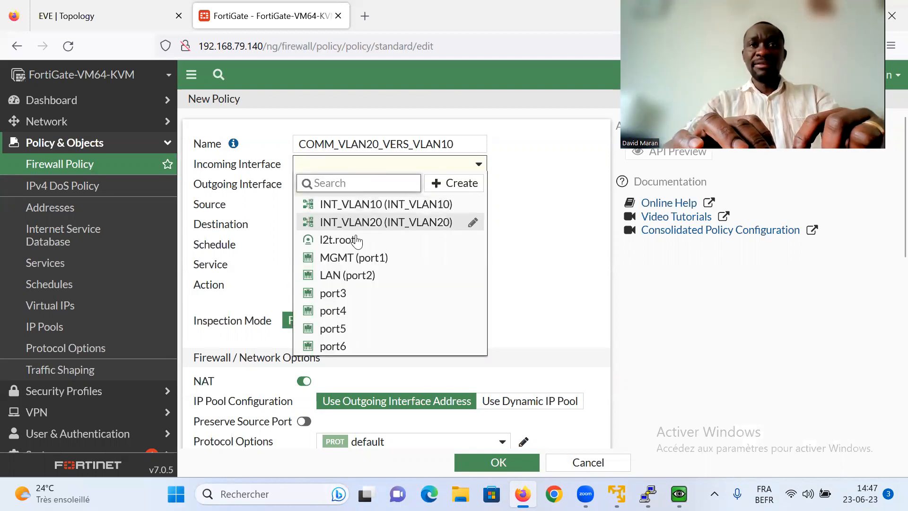
{"action": "left_click", "coordinate": [367, 221]}
{"action": "left_click", "coordinate": [342, 190]}
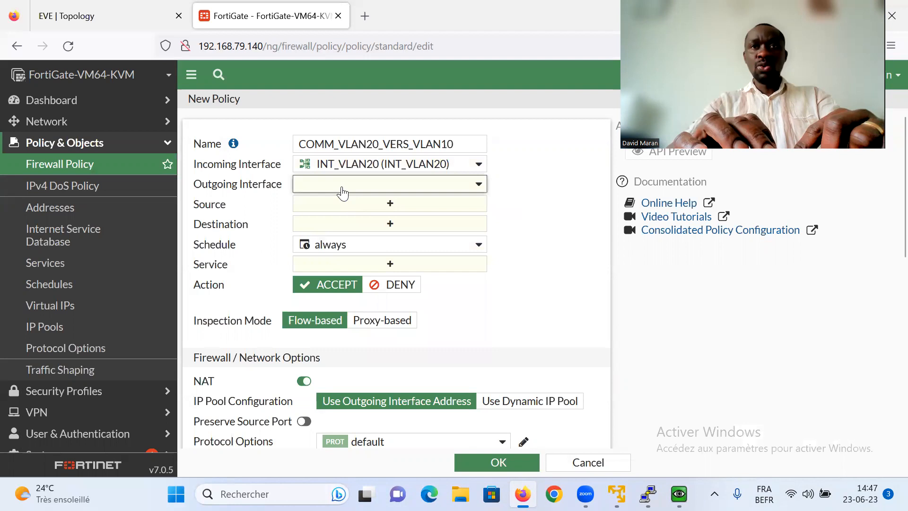
{"action": "left_click", "coordinate": [373, 225]}
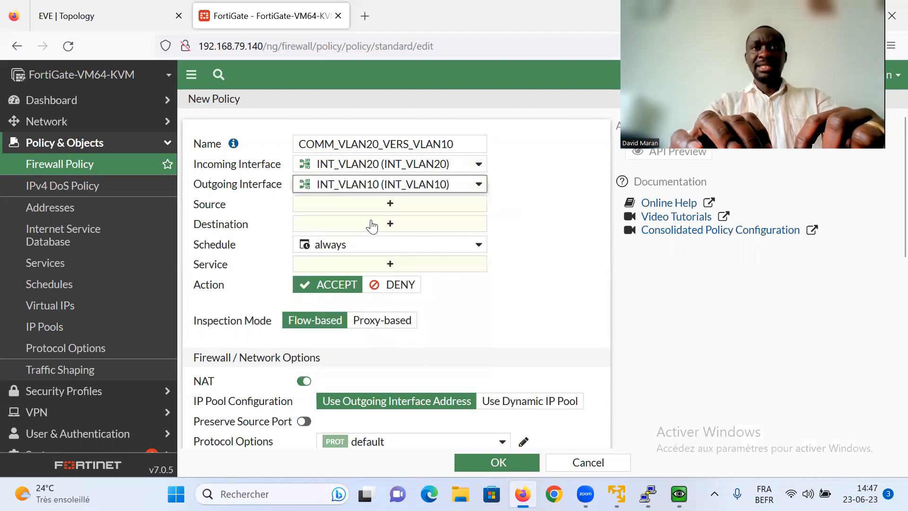
{"action": "left_click", "coordinate": [358, 205]}
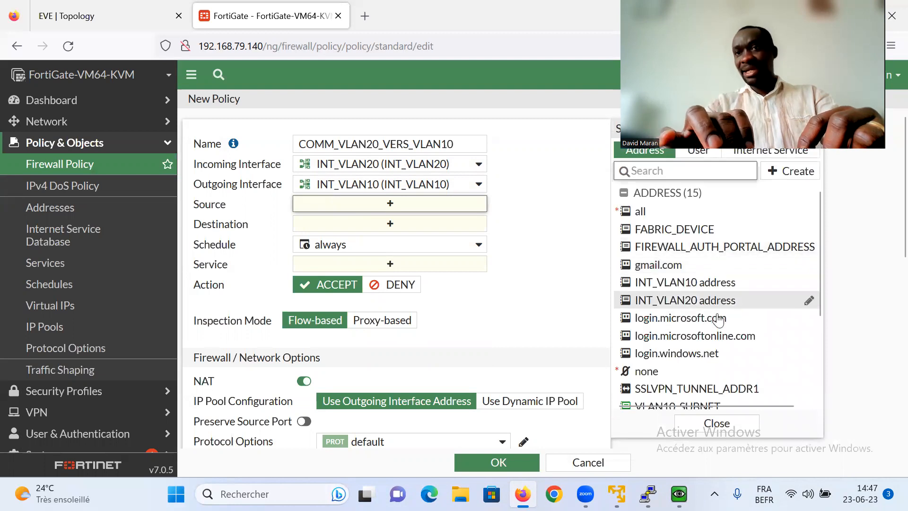
{"action": "left_click", "coordinate": [711, 300]}
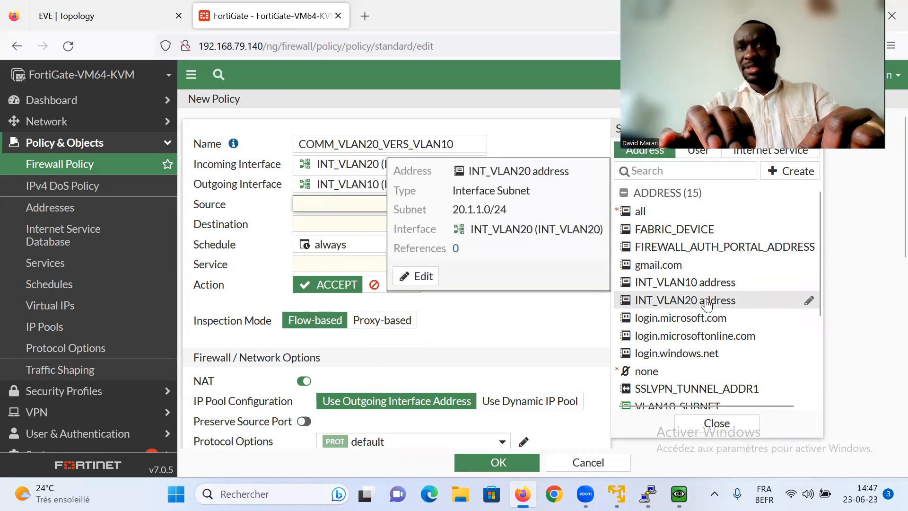
{"action": "left_click", "coordinate": [400, 239]}
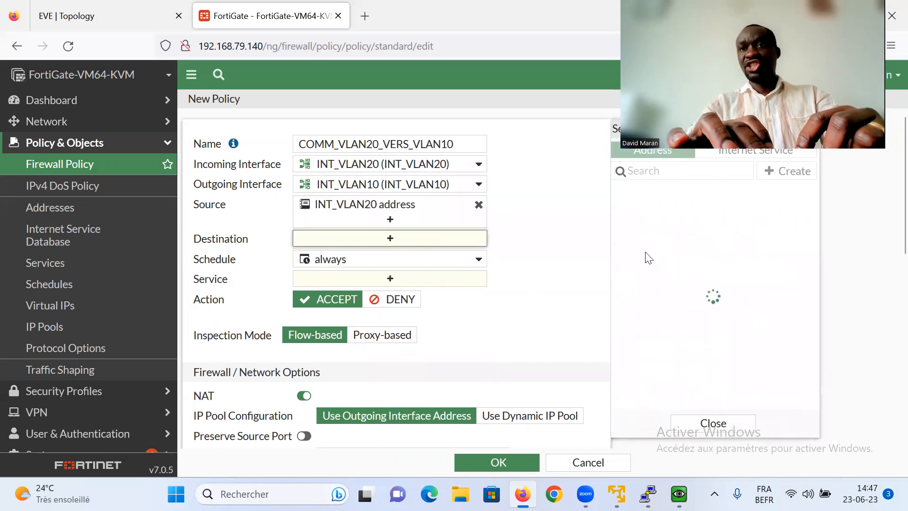
{"action": "left_click", "coordinate": [689, 287]}
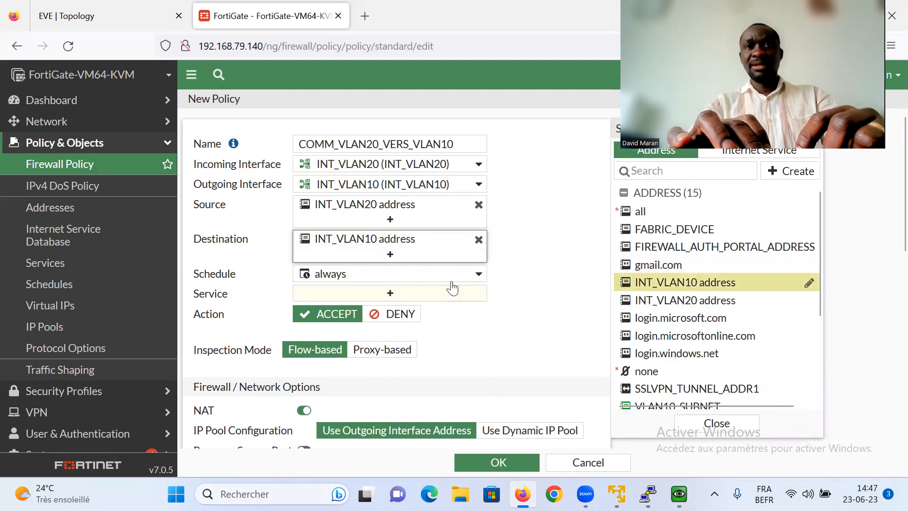
- Allow ALL services, turn NAT off, and log all sessions
{"action": "left_click", "coordinate": [382, 293]}
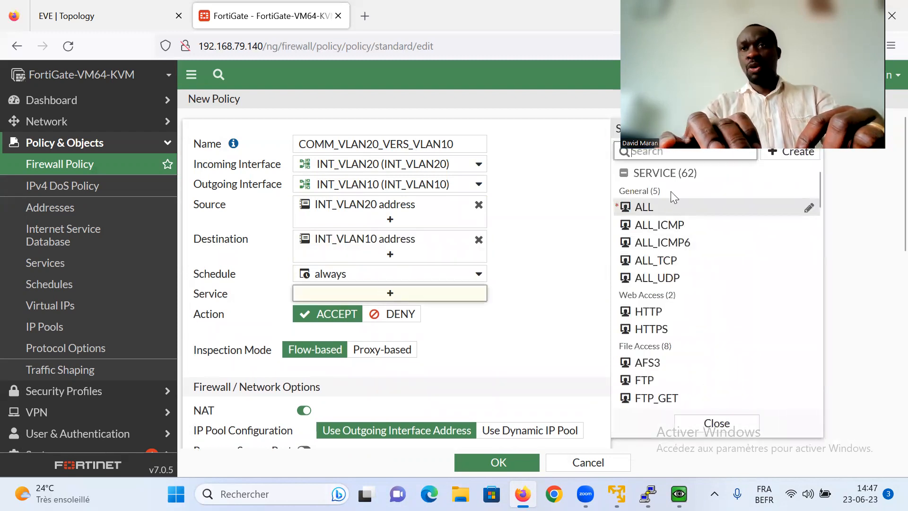
{"action": "left_click", "coordinate": [647, 207]}
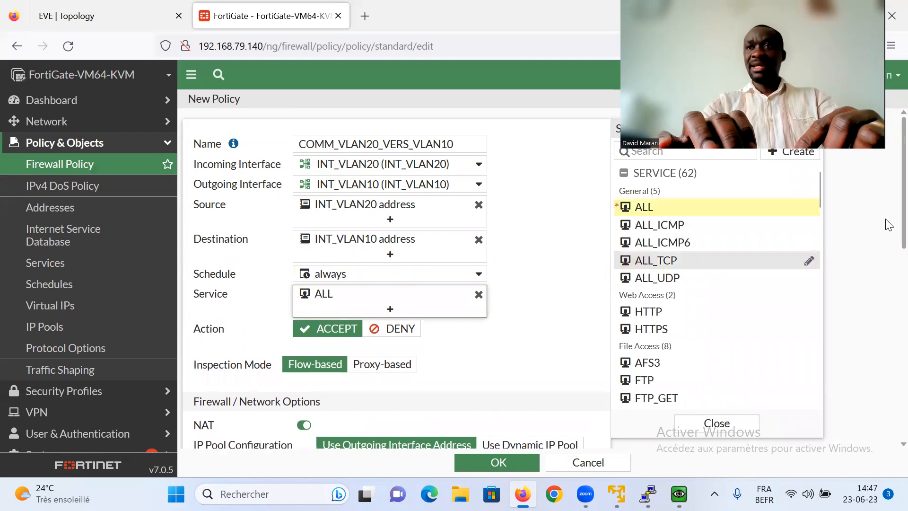
{"action": "scroll", "coordinate": [318, 303], "scroll_direction": "down", "scroll_amount": 3}
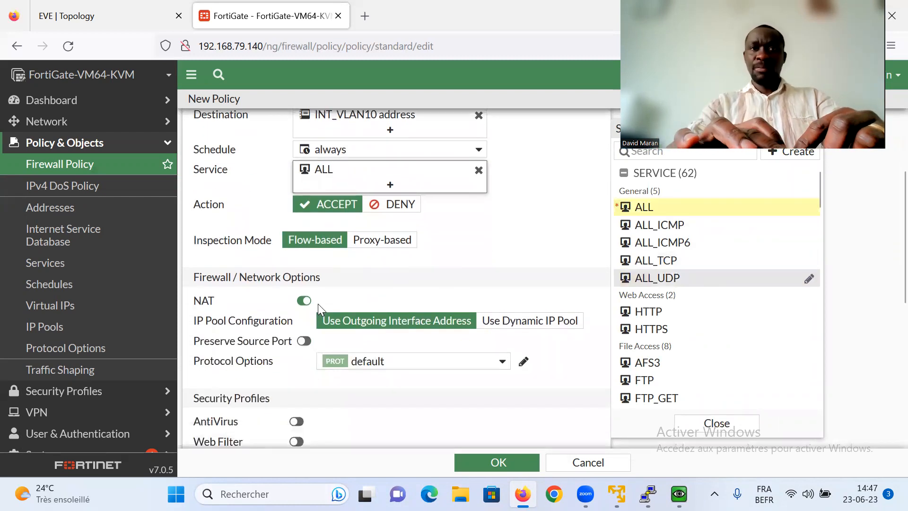
{"action": "left_click", "coordinate": [303, 301]}
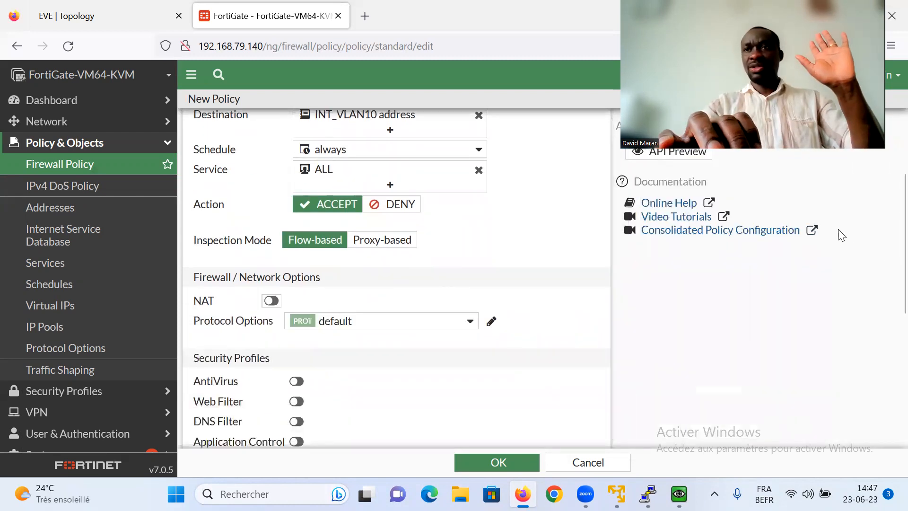
{"action": "scroll", "coordinate": [888, 229], "scroll_direction": "down", "scroll_amount": 6}
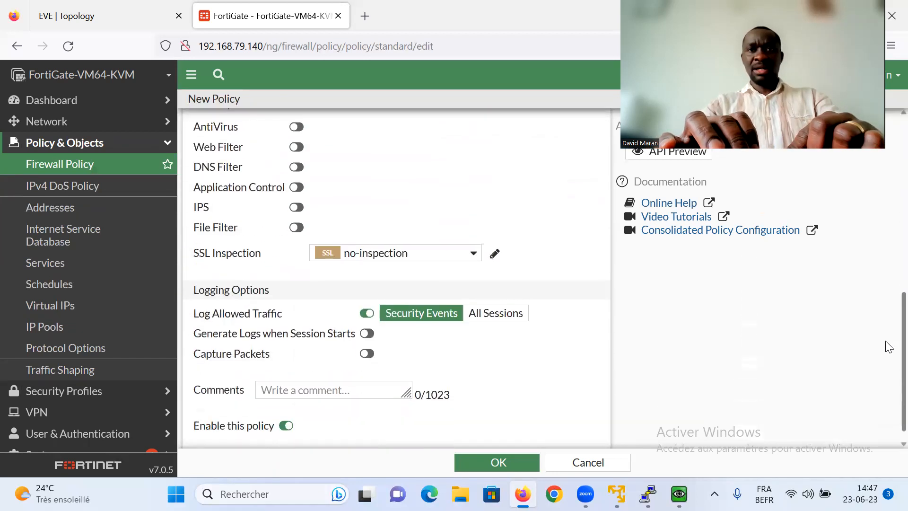
{"action": "left_click", "coordinate": [504, 314]}
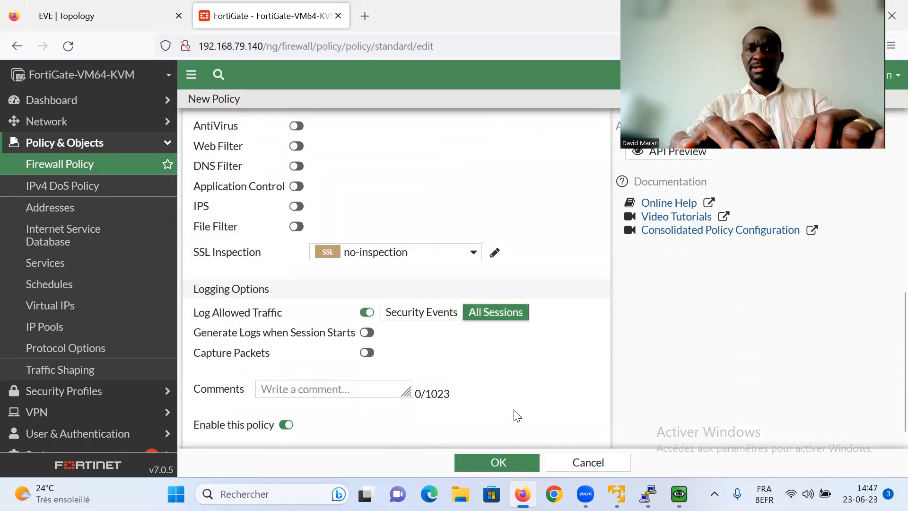
- Save the COMM_VLAN20_VERS_VLAN10 policy and bring up both the Win-PC and Linux consoles
{"action": "left_click", "coordinate": [498, 462]}
{"action": "mouse_move", "coordinate": [679, 494]}
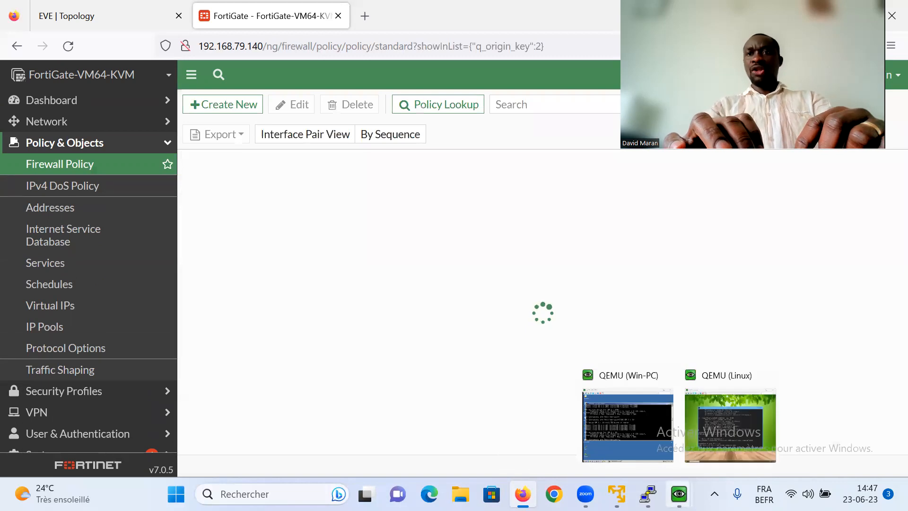
{"action": "left_click", "coordinate": [634, 419]}
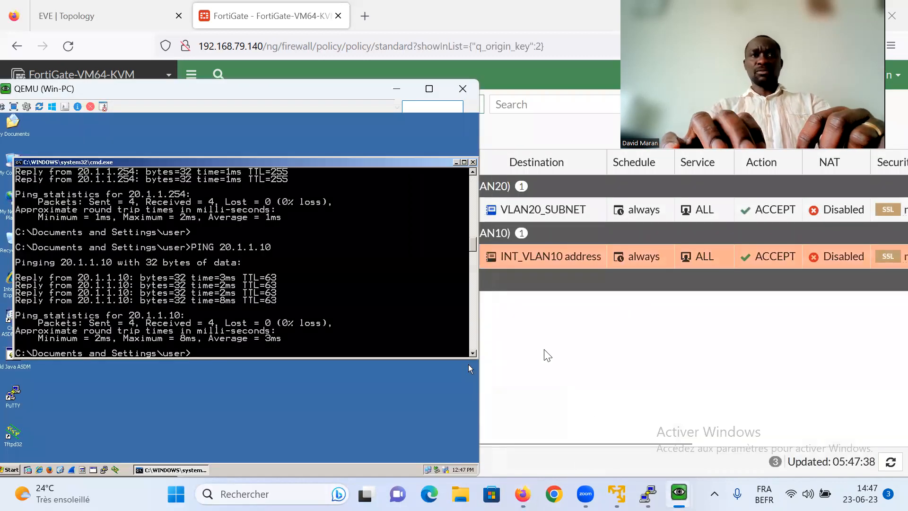
{"action": "mouse_move", "coordinate": [679, 494]}
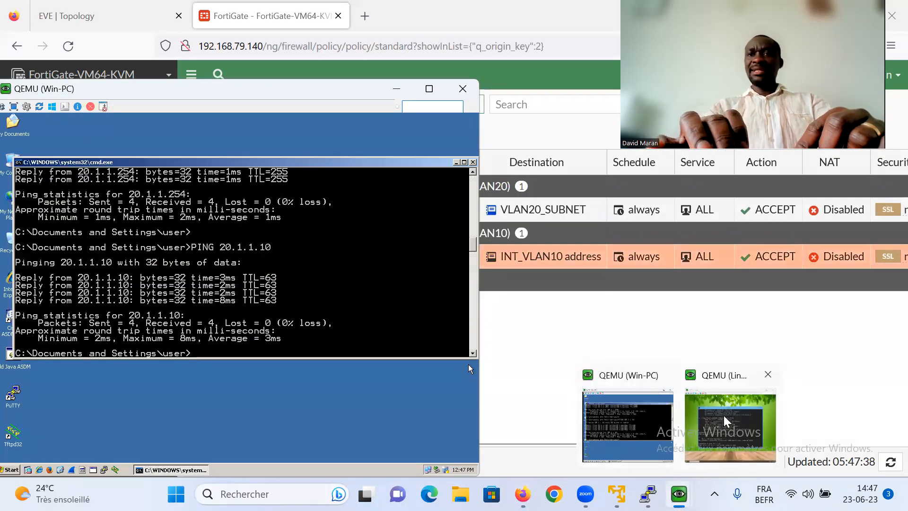
{"action": "left_click", "coordinate": [727, 421]}
{"action": "left_click_drag", "start_coordinate": [524, 151], "coordinate": [722, 119]}
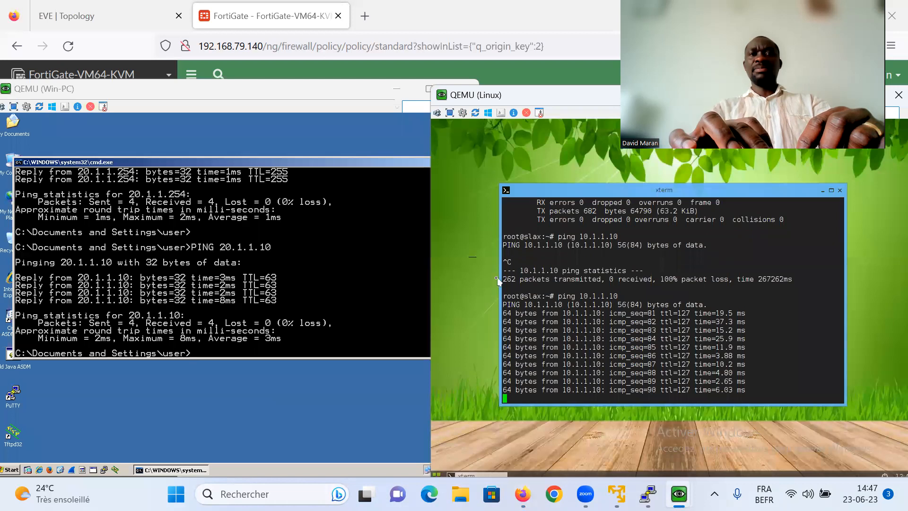
- Start a continuous ping from the Win-PC to 20.1.1.10 using -t
{"action": "left_click", "coordinate": [368, 298]}
{"action": "key", "text": "Up"}
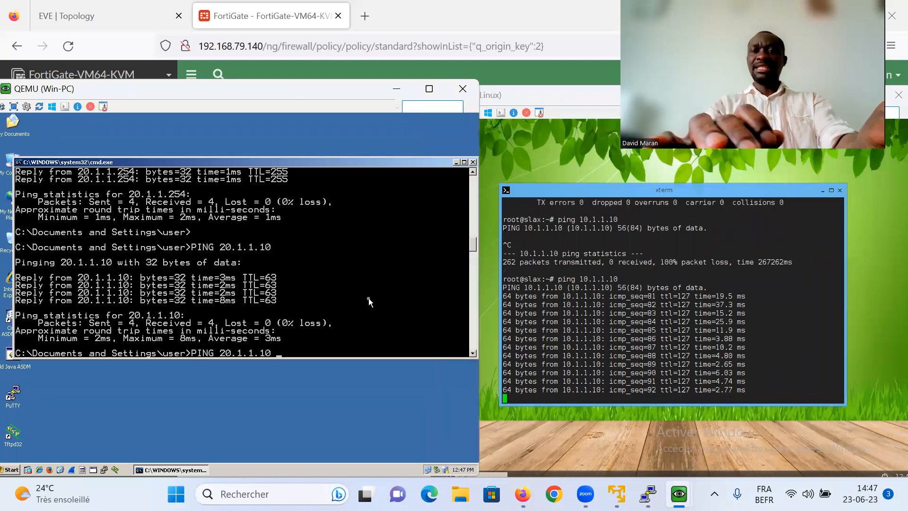
{"action": "type", "text": "-t"}
{"action": "key", "text": "Return"}
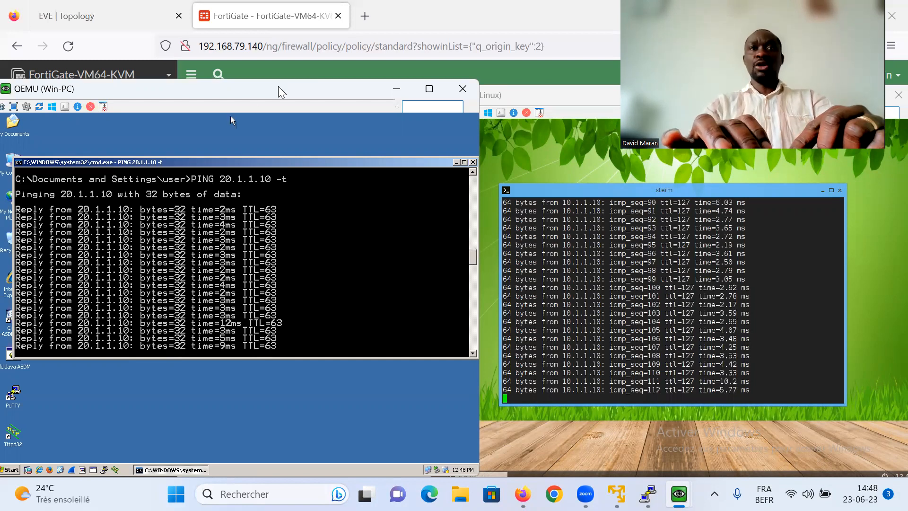
- Hide the Win-PC console, enlarge the Linux console, and return to the policy list
{"action": "left_click_drag", "start_coordinate": [276, 95], "coordinate": [277, 283]}
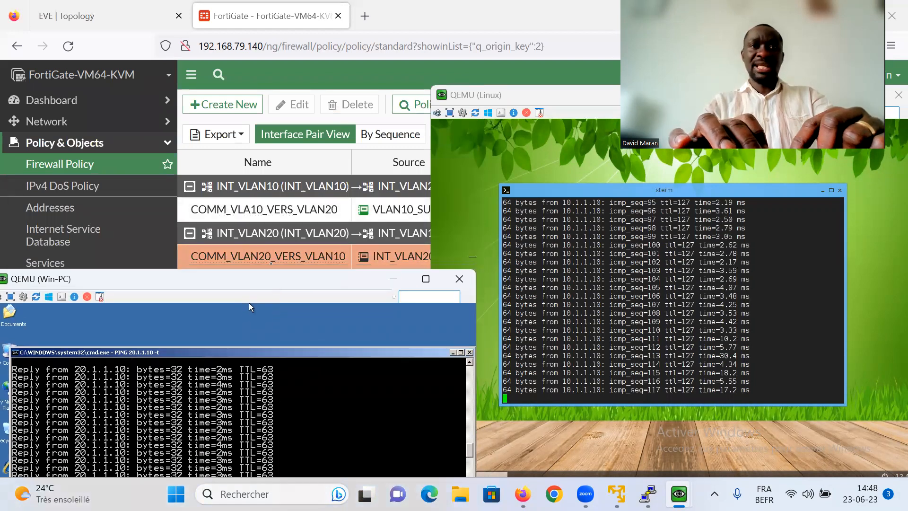
{"action": "left_click_drag", "start_coordinate": [368, 282], "coordinate": [369, 208]}
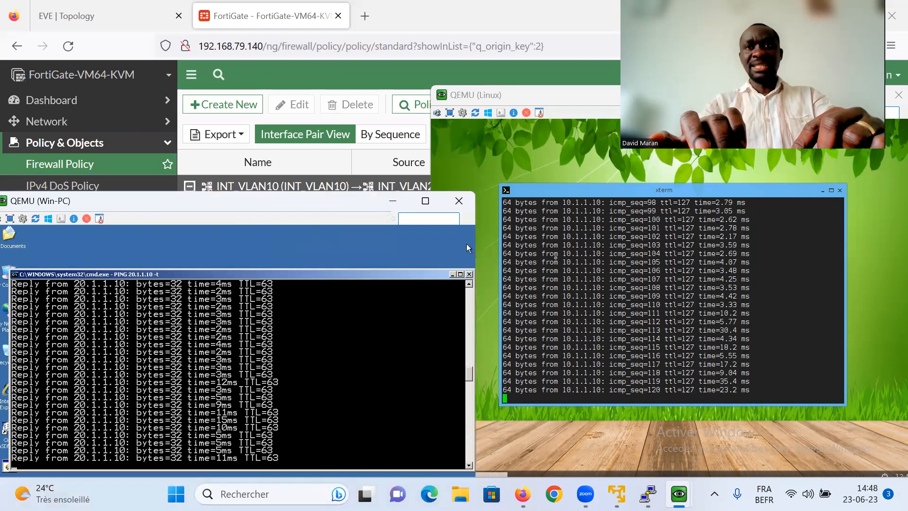
{"action": "left_click_drag", "start_coordinate": [346, 201], "coordinate": [346, 274]}
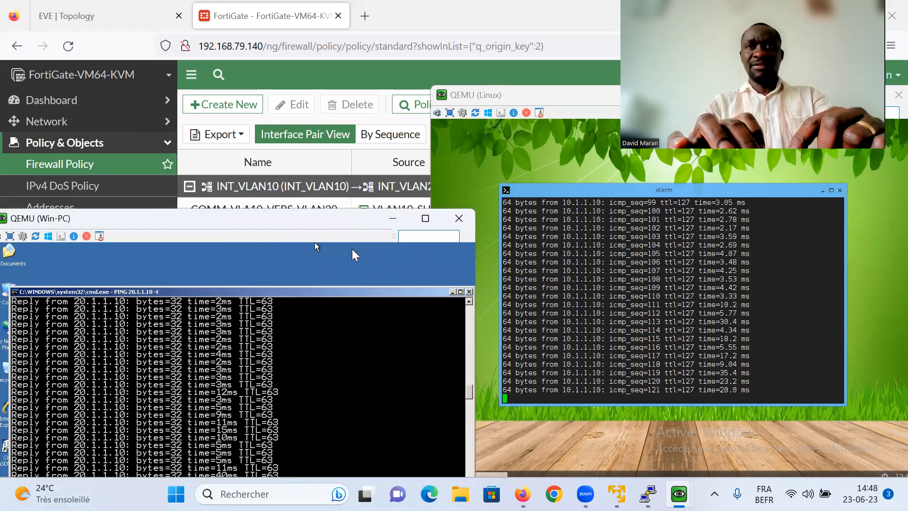
{"action": "left_click", "coordinate": [515, 89]}
{"action": "left_click", "coordinate": [393, 274]}
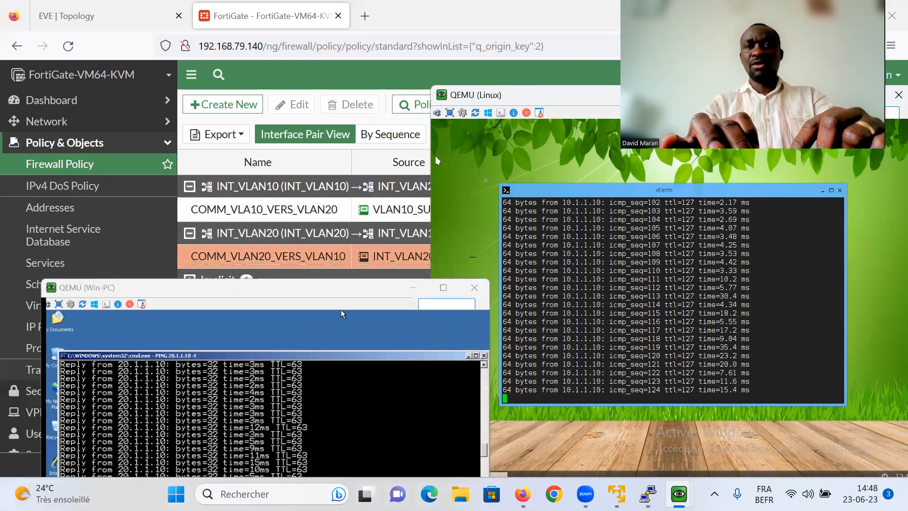
{"action": "left_click", "coordinate": [539, 112]}
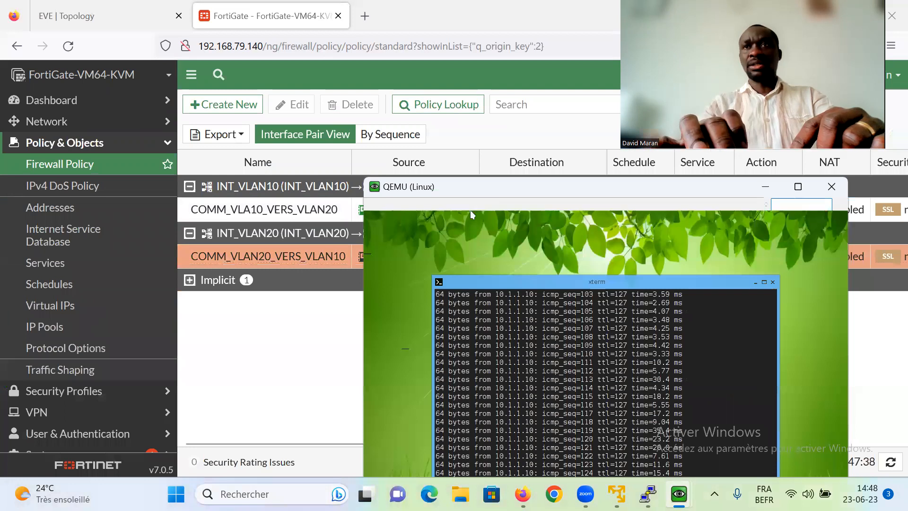
{"action": "left_click_drag", "start_coordinate": [786, 142], "coordinate": [755, 195]}
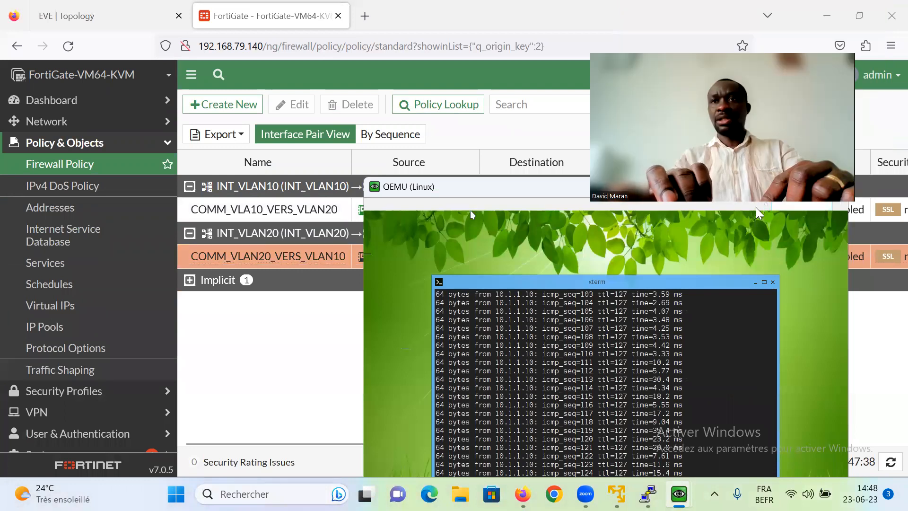
{"action": "left_click", "coordinate": [315, 219]}
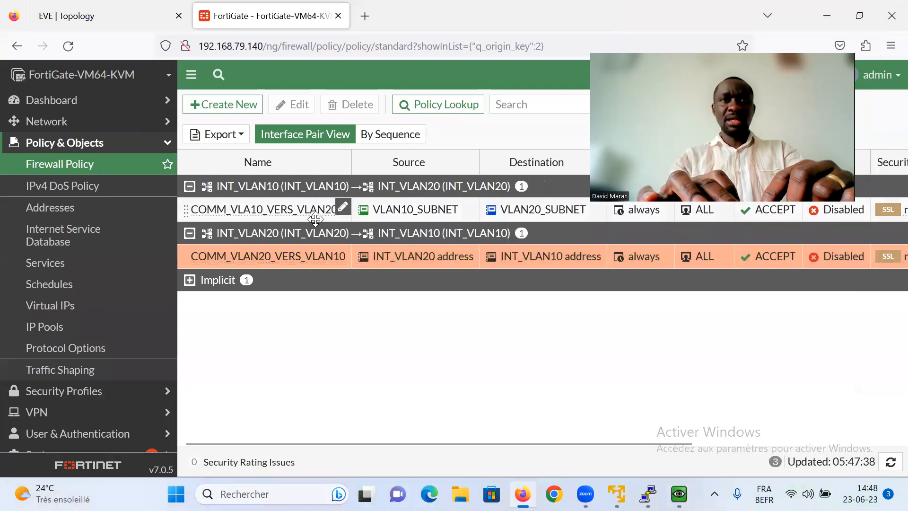
- Disable the COMM_VLA10_VERS_VLAN20 policy through Set Status
{"action": "left_click", "coordinate": [269, 210]}
{"action": "right_click", "coordinate": [258, 211]}
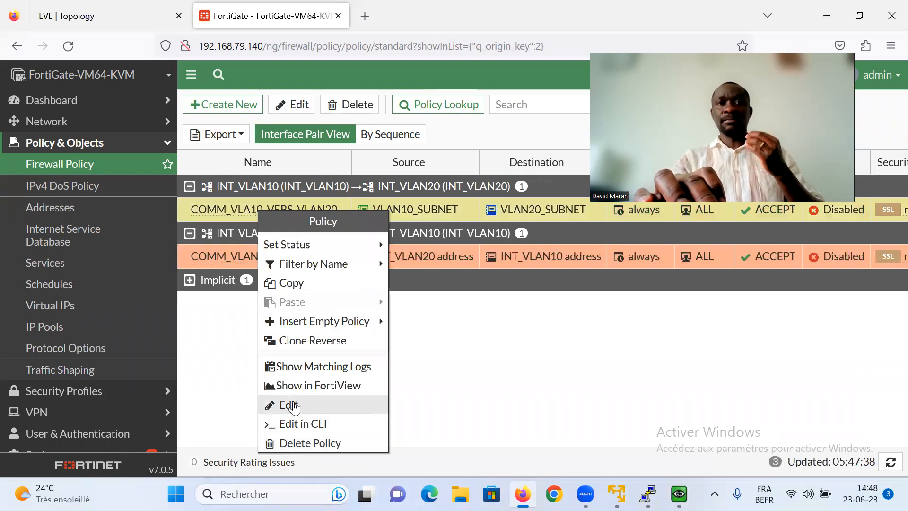
{"action": "mouse_move", "coordinate": [304, 244]}
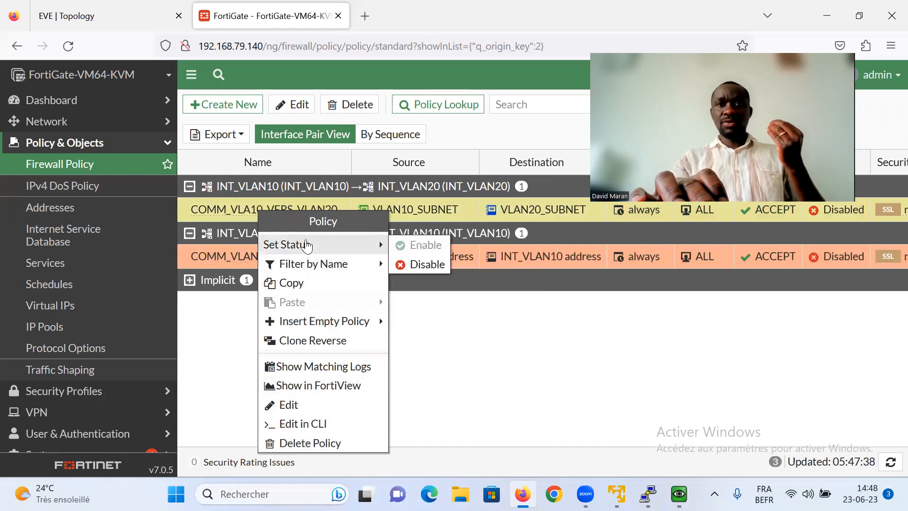
{"action": "left_click", "coordinate": [416, 264]}
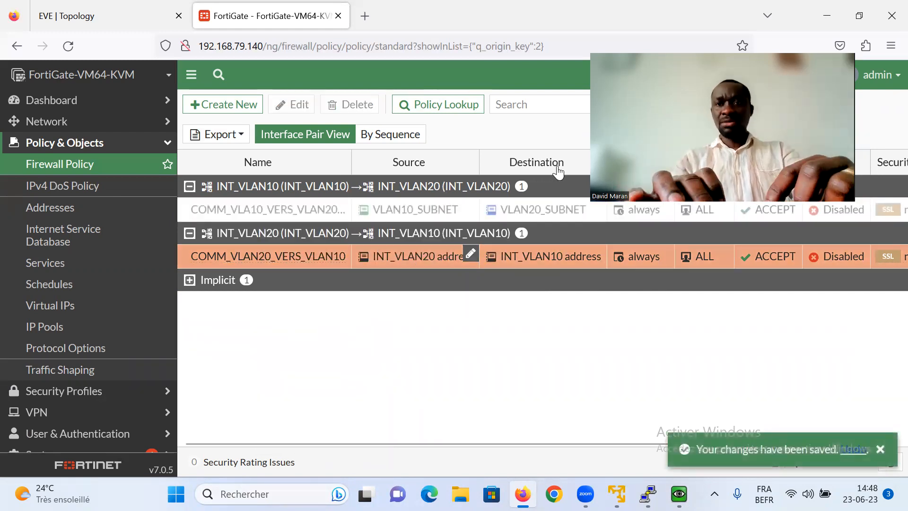
- Check that the Win-PC ping now times out while the Linux ping keeps replying
{"action": "mouse_move", "coordinate": [679, 493]}
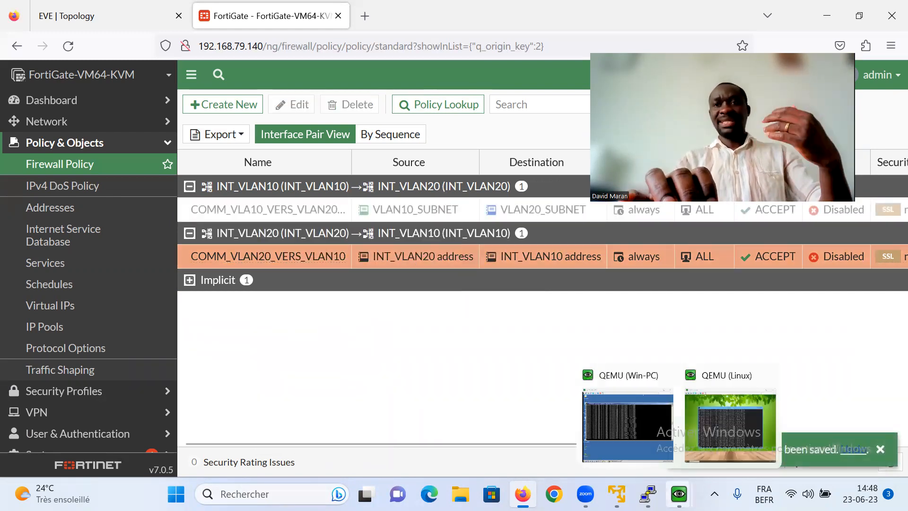
{"action": "left_click", "coordinate": [630, 417]}
{"action": "left_click_drag", "start_coordinate": [338, 279], "coordinate": [355, 137]}
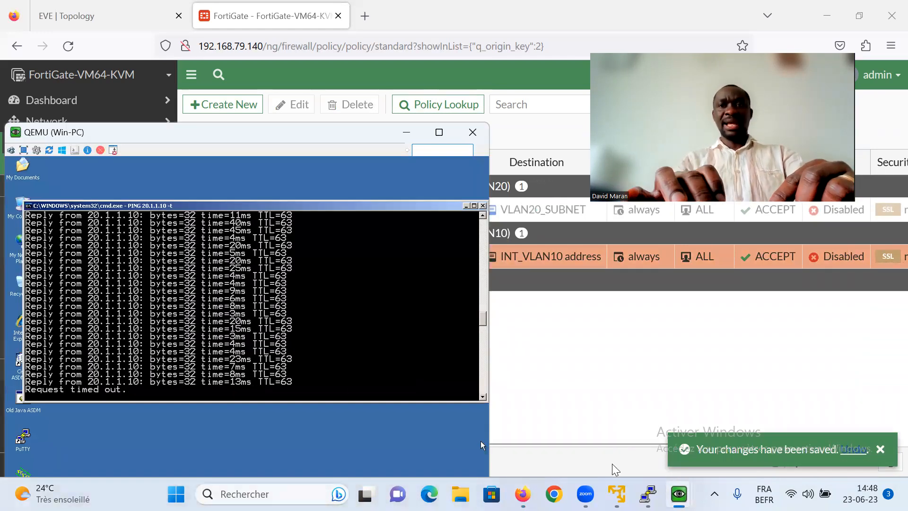
{"action": "mouse_move", "coordinate": [679, 494]}
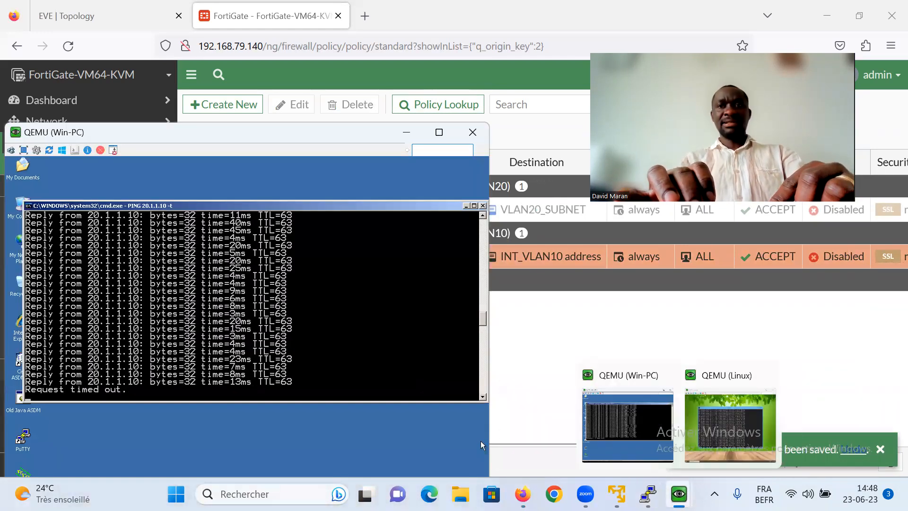
{"action": "left_click", "coordinate": [705, 414]}
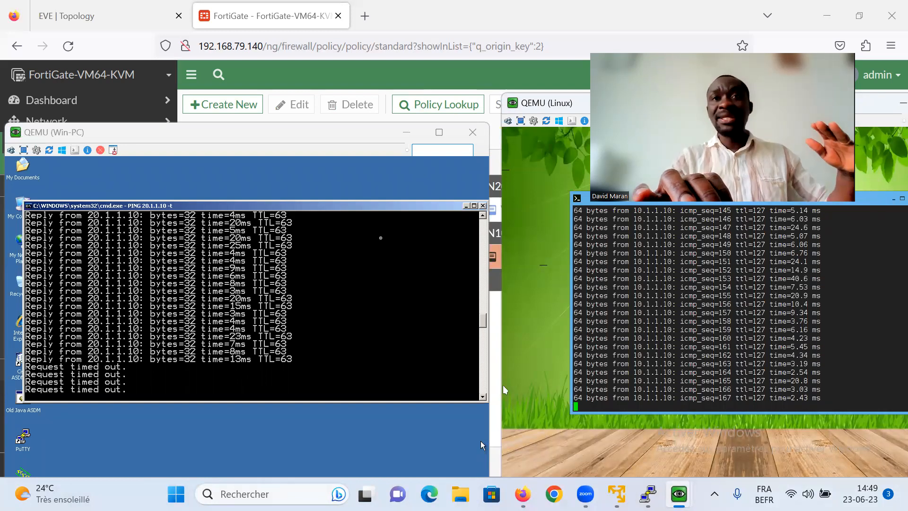
{"action": "left_click", "coordinate": [407, 136]}
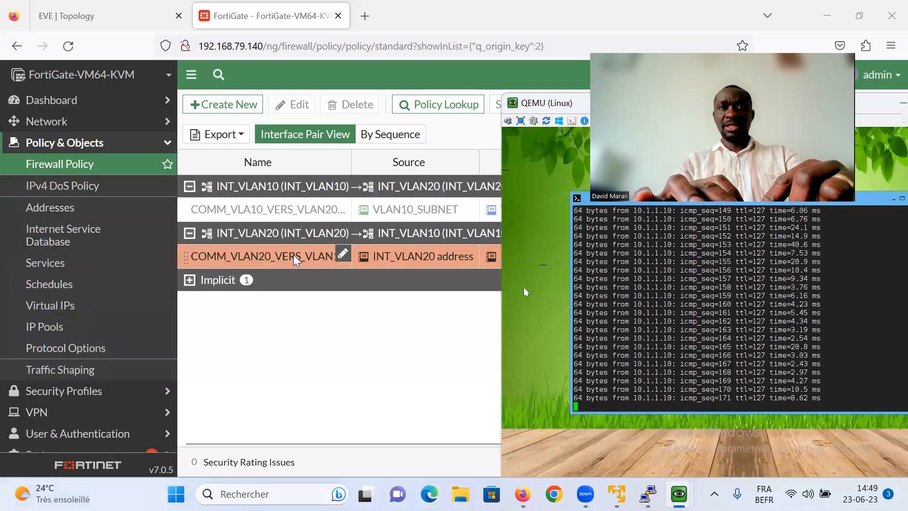
- Disable the COMM_VLAN20_VERS_VLAN10 policy through Set Status
{"action": "left_click", "coordinate": [293, 254]}
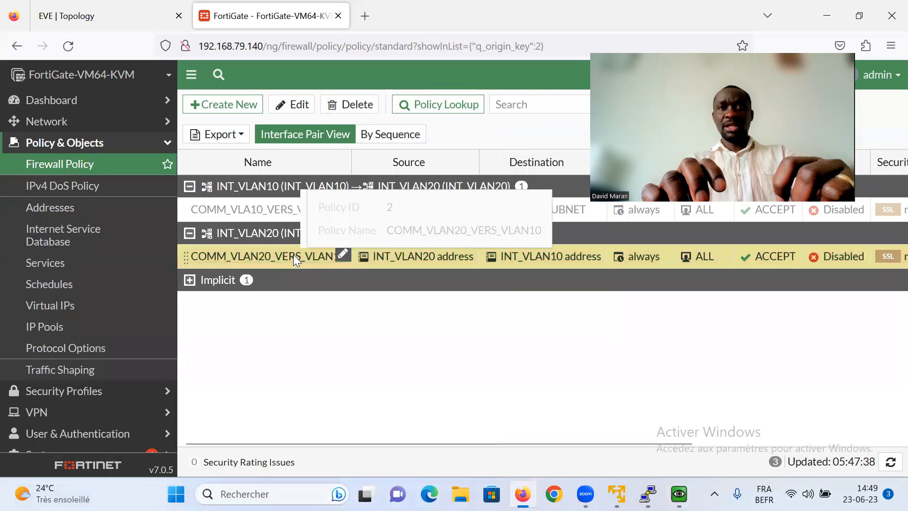
{"action": "right_click", "coordinate": [293, 255]}
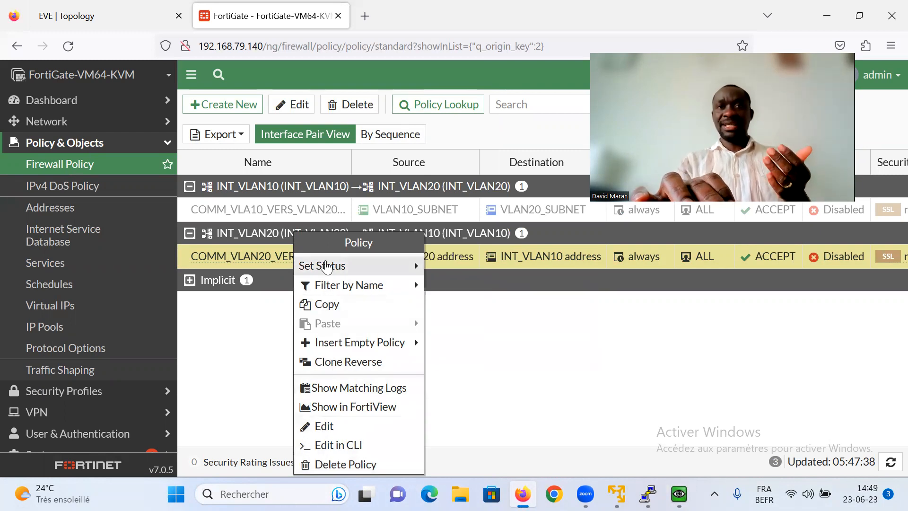
{"action": "mouse_move", "coordinate": [324, 266]}
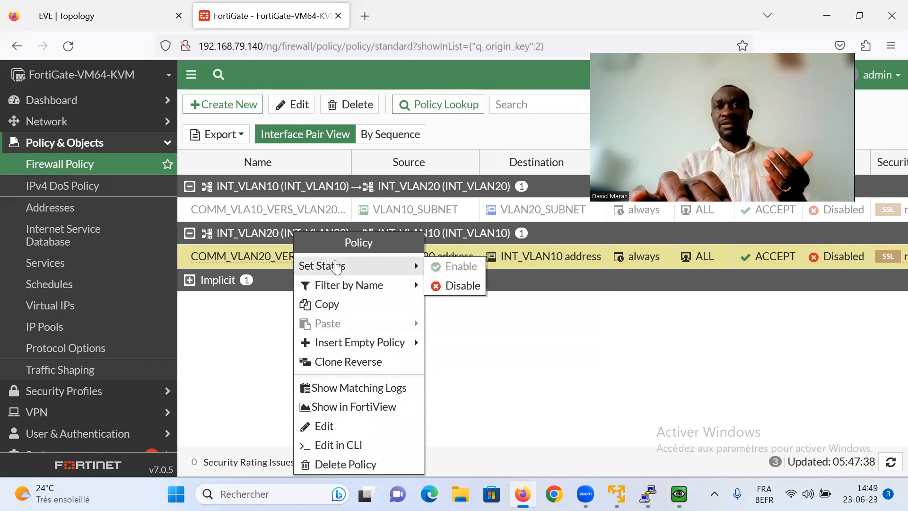
{"action": "left_click", "coordinate": [462, 287]}
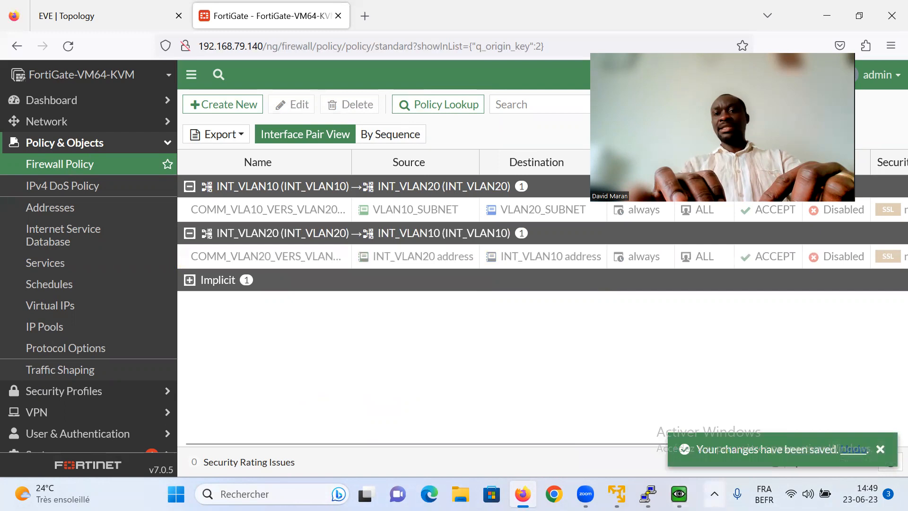
- Stop the Linux ping at 45% loss and restart ping 10.1.1.10, which gets no replies
{"action": "mouse_move", "coordinate": [679, 494]}
{"action": "left_click", "coordinate": [622, 414]}
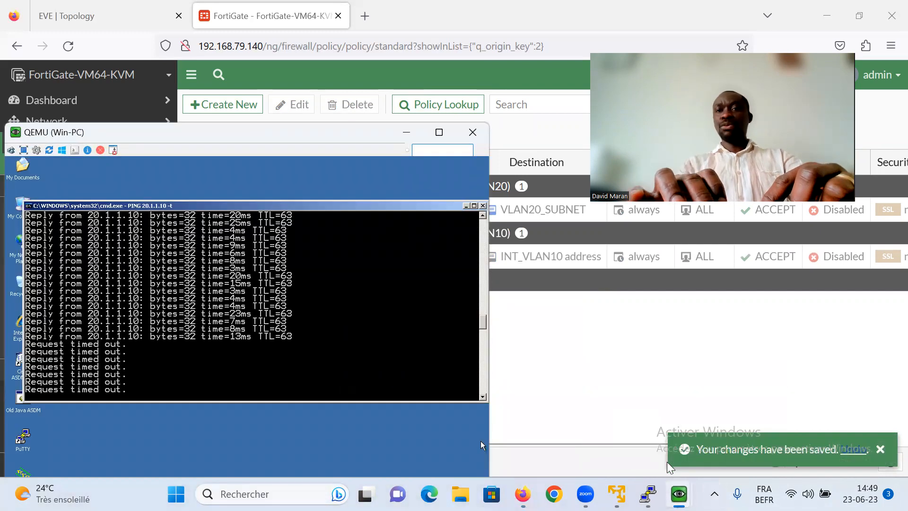
{"action": "left_click", "coordinate": [695, 429]}
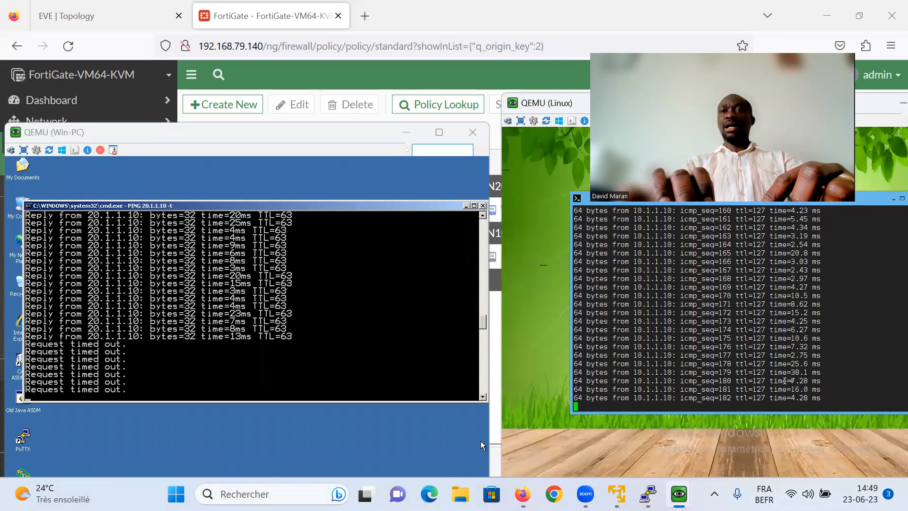
{"action": "key", "text": "ctrl+c"}
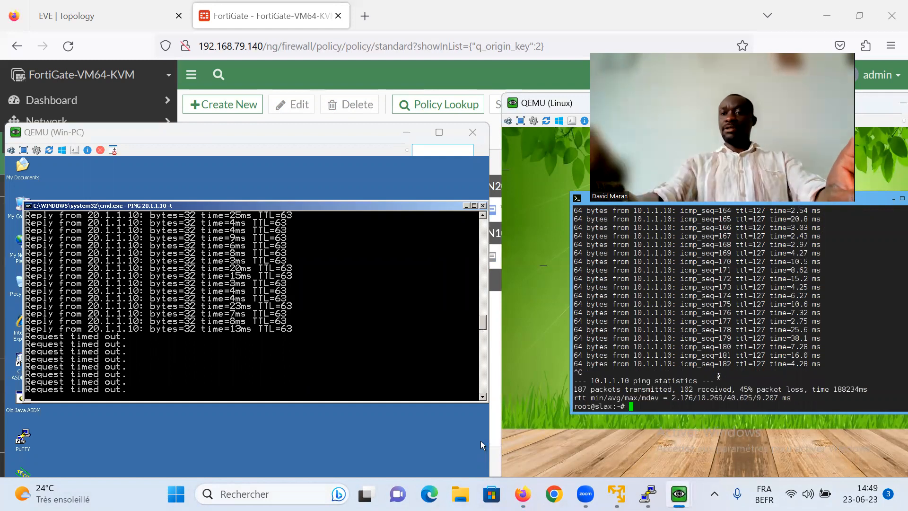
{"action": "key", "text": "Up"}
{"action": "key", "text": "Return"}
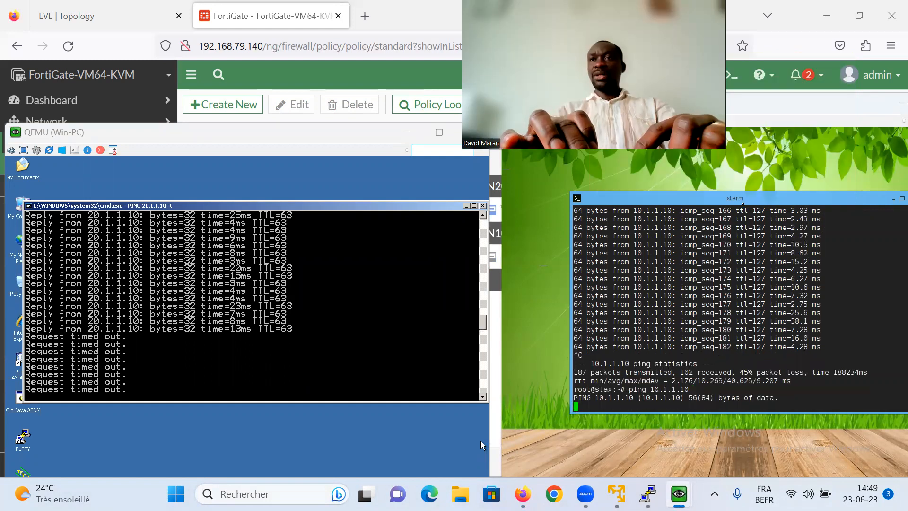
{"action": "left_click_drag", "start_coordinate": [803, 104], "coordinate": [780, 110]}
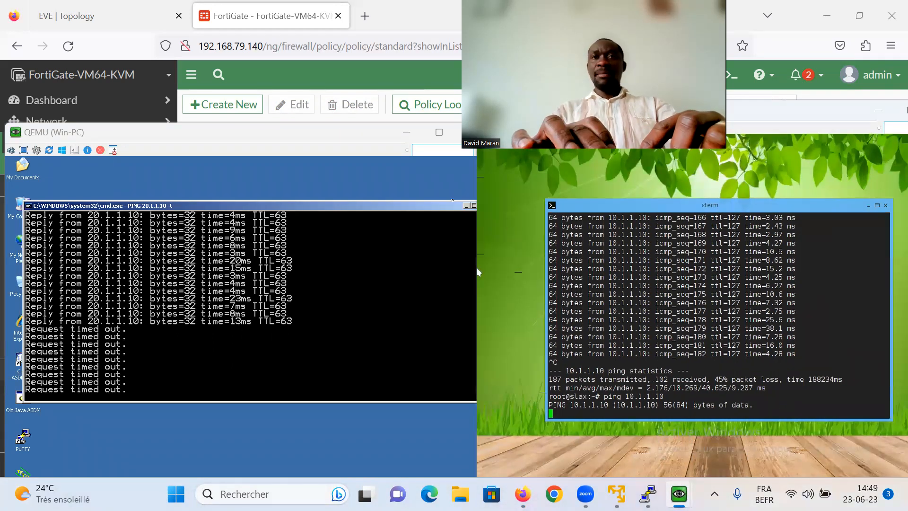
{"action": "left_click", "coordinate": [406, 133]}
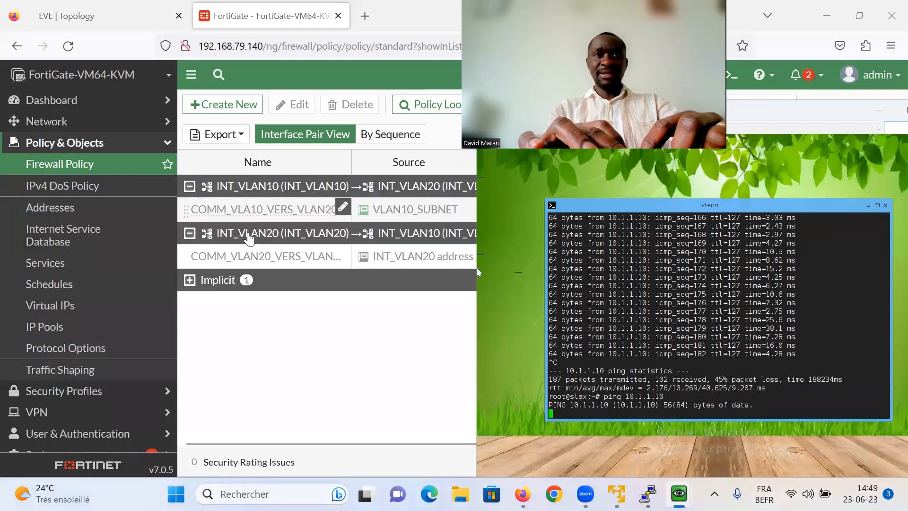
- Re-enable the COMM_VLA10_VERS_VLAN20 policy through Set Status
{"action": "left_click", "coordinate": [240, 204]}
{"action": "right_click", "coordinate": [240, 204]}
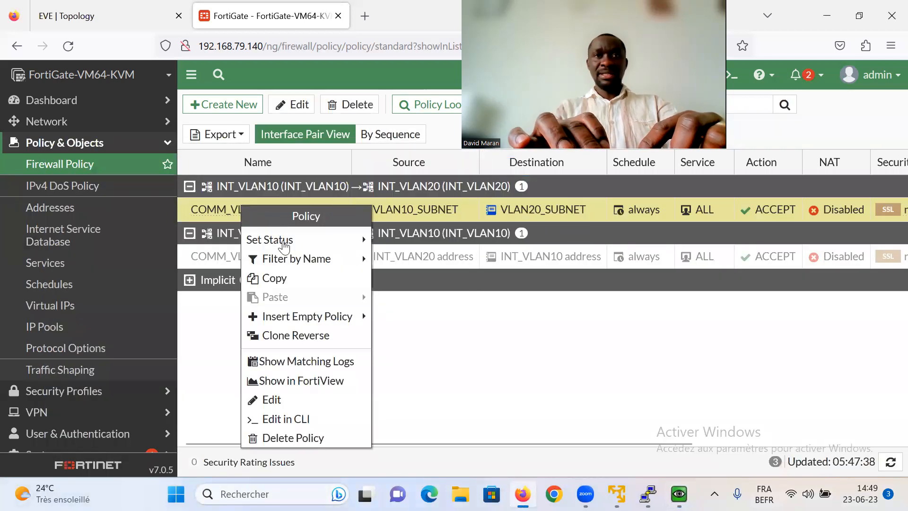
{"action": "mouse_move", "coordinate": [324, 239]}
{"action": "left_click", "coordinate": [391, 240]}
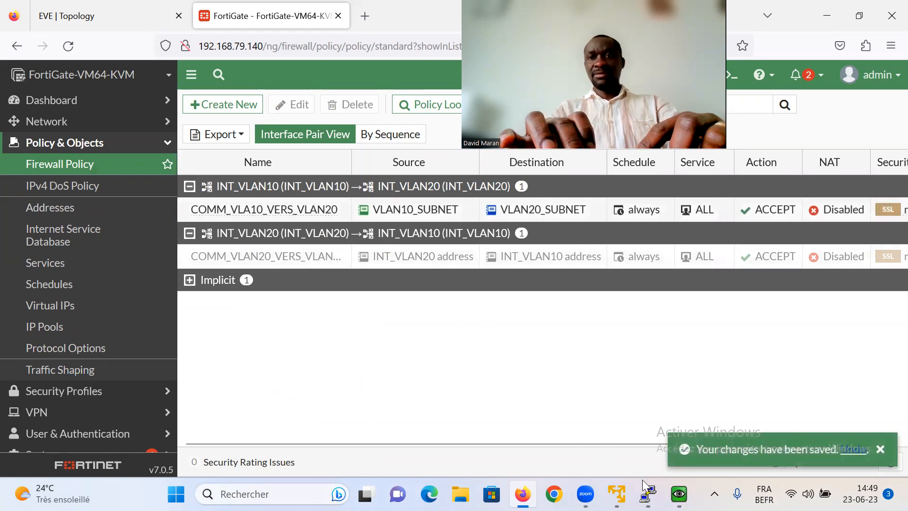
- Confirm the Win-PC ping to 20.1.1.10 replies again, then select COMM_VLAN20_VERS_VLAN10
{"action": "mouse_move", "coordinate": [679, 493]}
{"action": "left_click", "coordinate": [597, 430]}
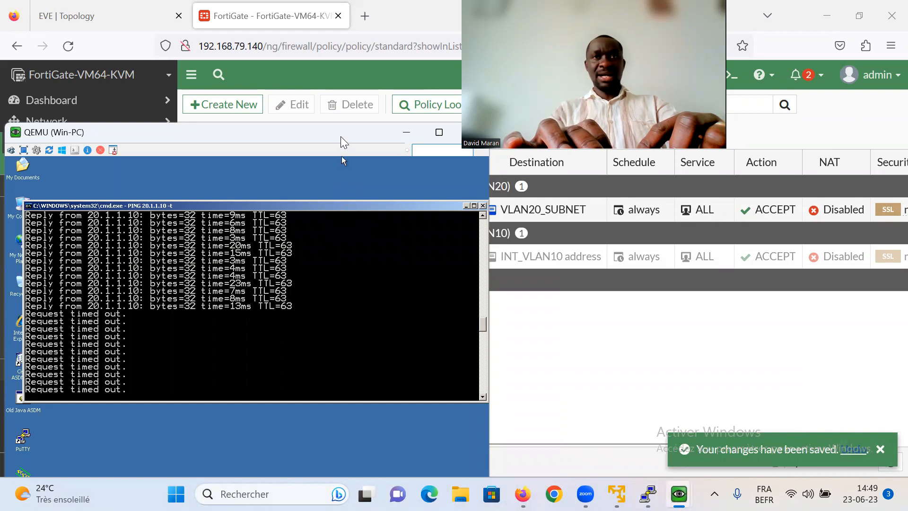
{"action": "left_click_drag", "start_coordinate": [341, 138], "coordinate": [336, 148]}
{"action": "left_click_drag", "start_coordinate": [340, 143], "coordinate": [318, 166]}
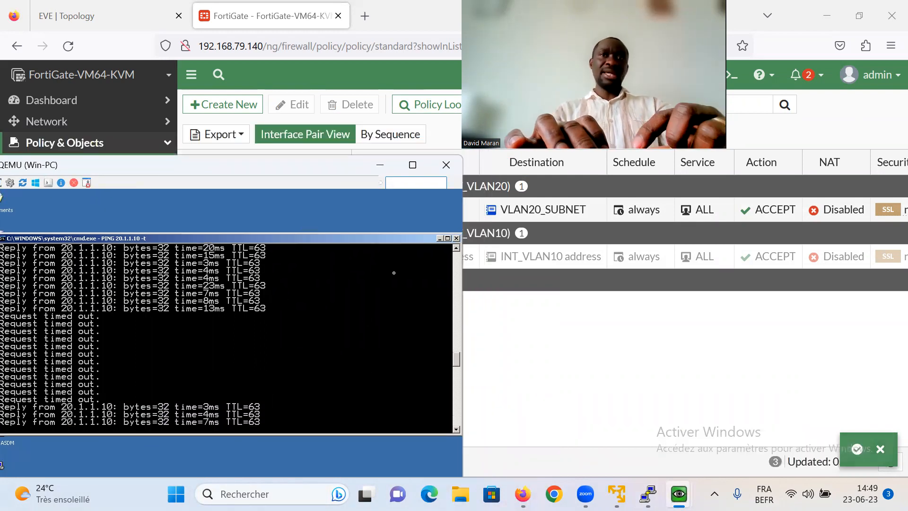
{"action": "mouse_move", "coordinate": [679, 494]}
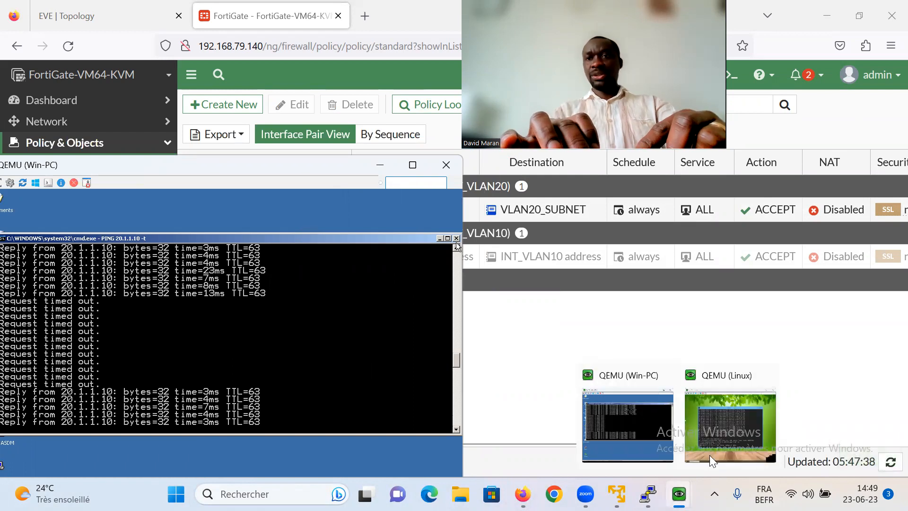
{"action": "left_click", "coordinate": [717, 445]}
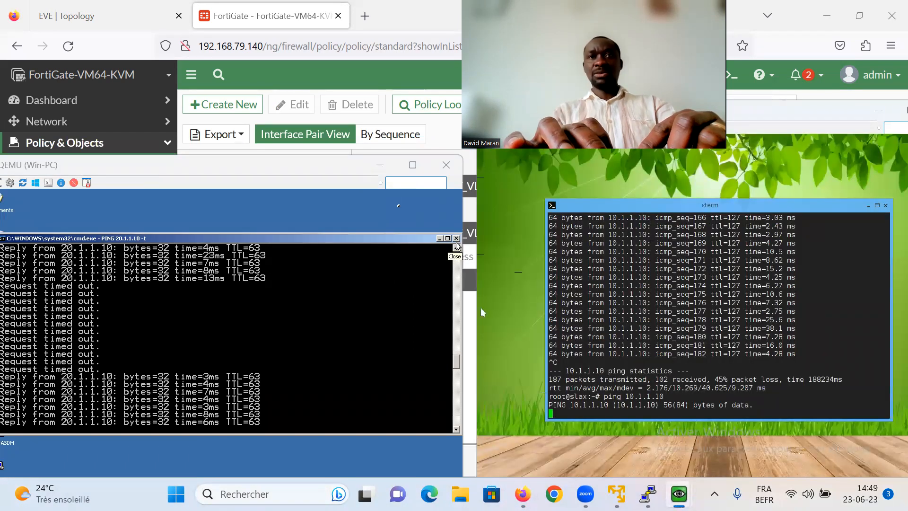
{"action": "left_click", "coordinate": [379, 164]}
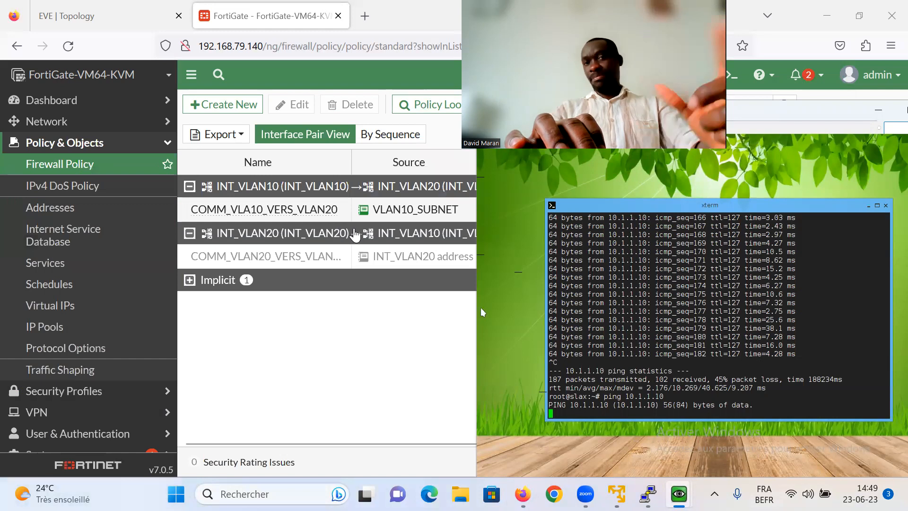
{"action": "left_click", "coordinate": [270, 256]}
- Re-enable COMM_VLAN20_VERS_VLAN10 and verify replies on both the Win-PC and Linux consoles
{"action": "right_click", "coordinate": [272, 256]}
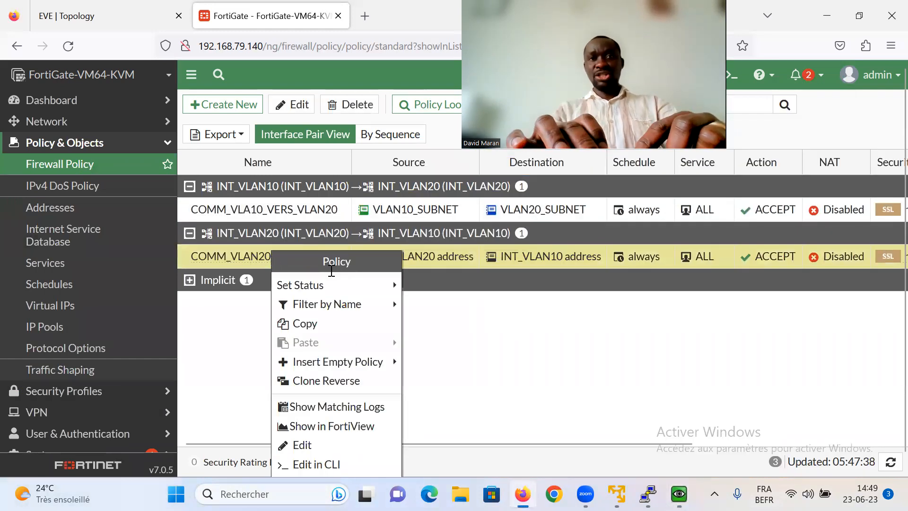
{"action": "mouse_move", "coordinate": [341, 285]}
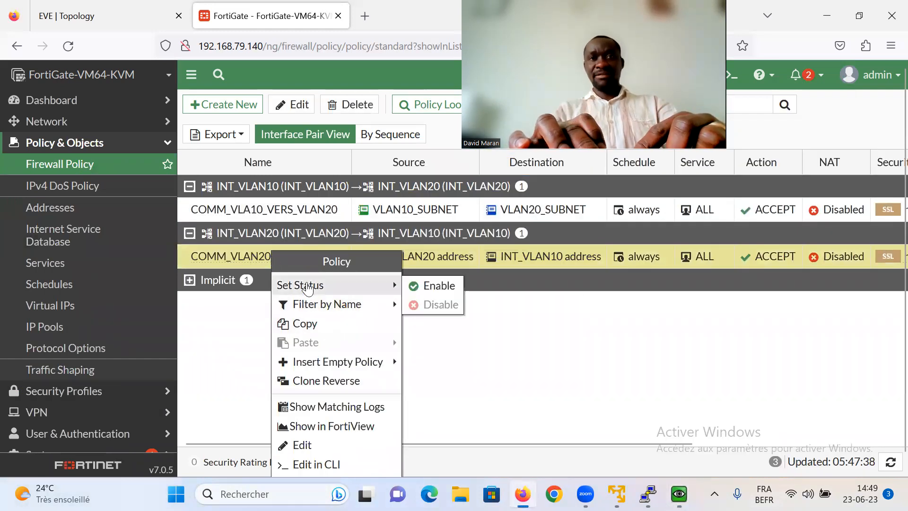
{"action": "left_click", "coordinate": [429, 283]}
{"action": "mouse_move", "coordinate": [672, 491]}
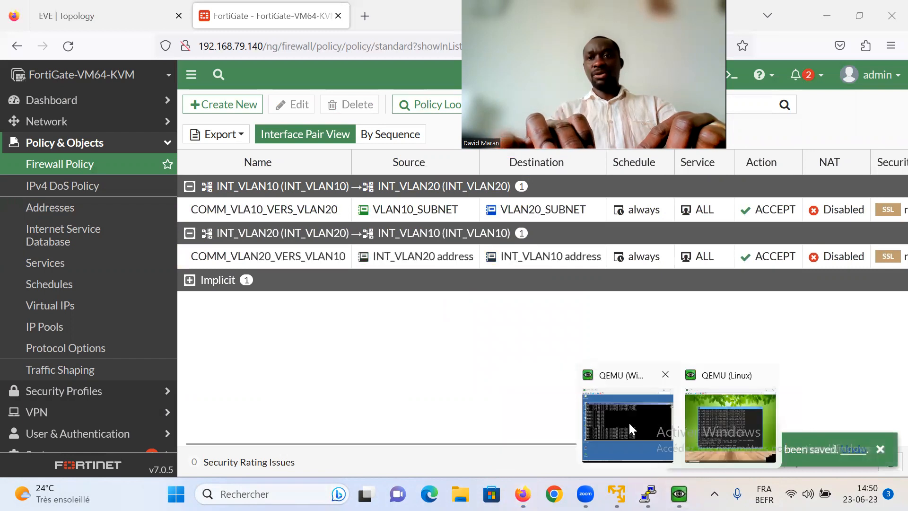
{"action": "left_click", "coordinate": [630, 428]}
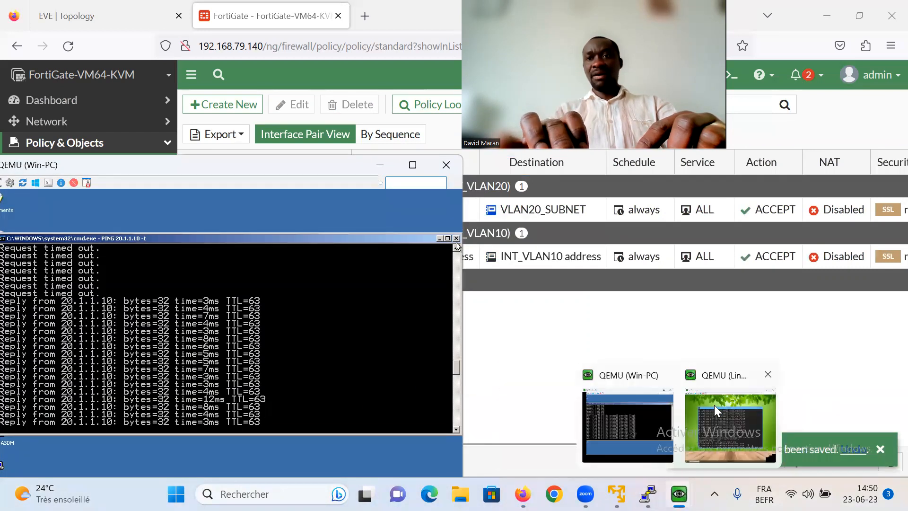
{"action": "left_click", "coordinate": [718, 408]}
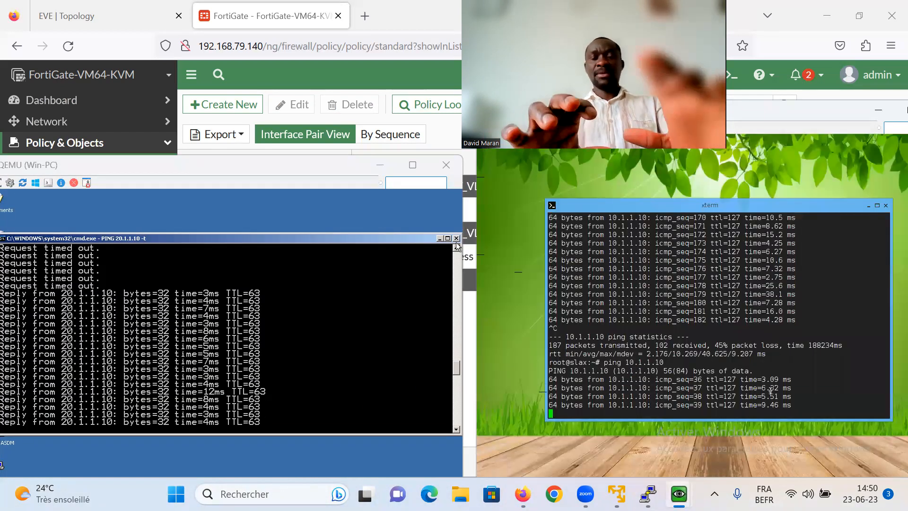